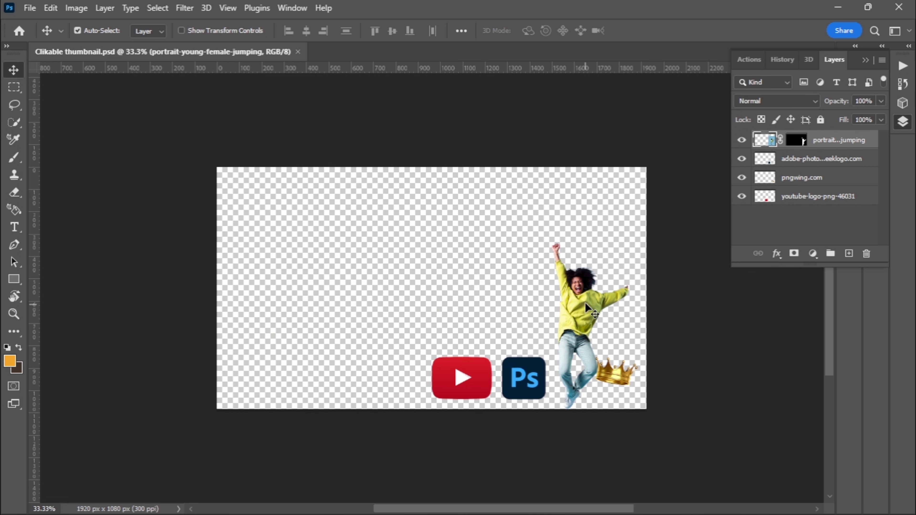
Nudge the gold crown slightly lower, then select the YouTube logo layer
left_click(528, 373)
left_click(463, 374)
left_click_drag(618, 374, 621, 382)
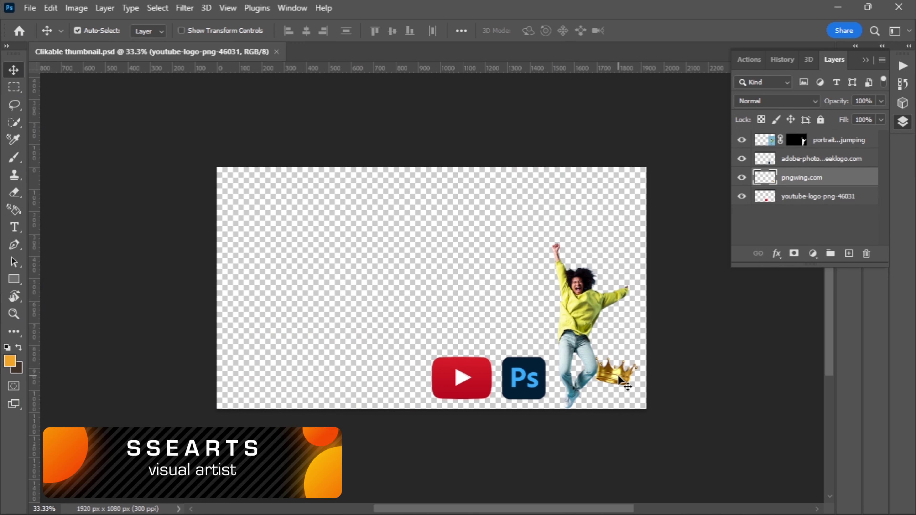
left_click(549, 282)
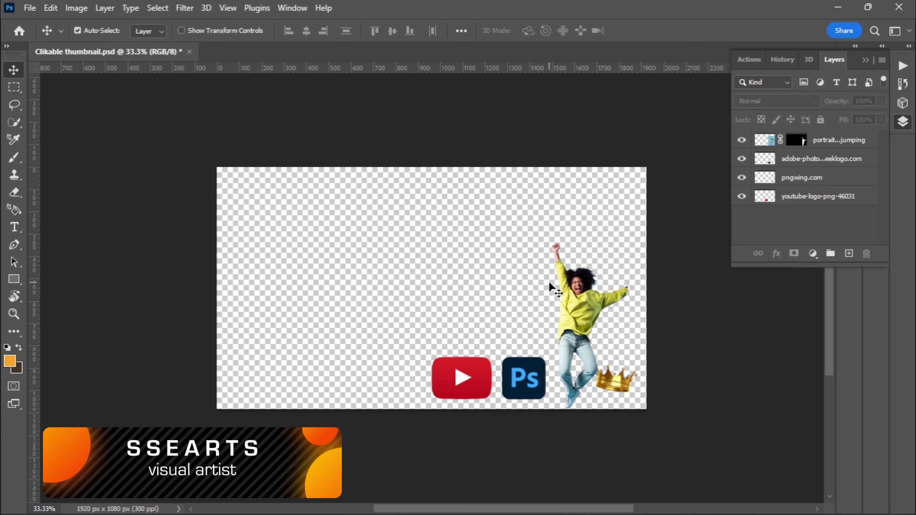
left_click(811, 196)
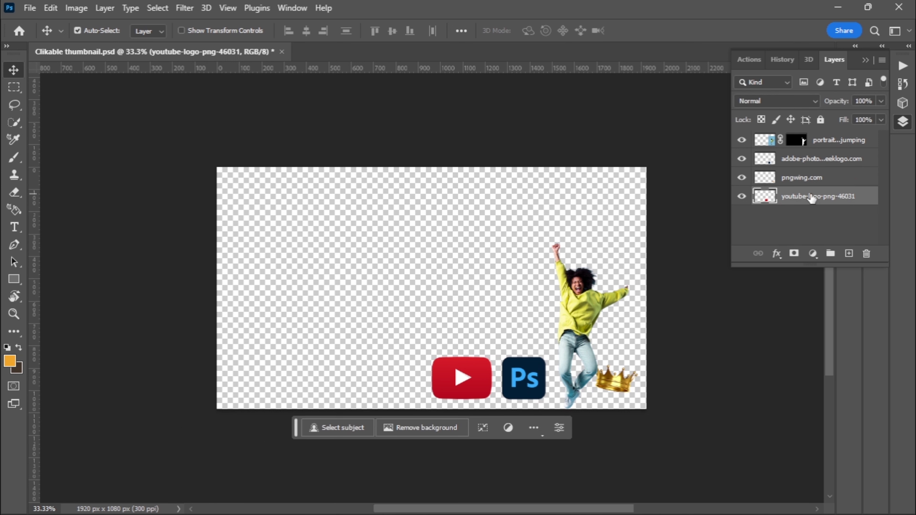
Add a #f7a626 orange Solid Color fill layer, move it to the stack bottom and rename it BG
left_click(813, 254)
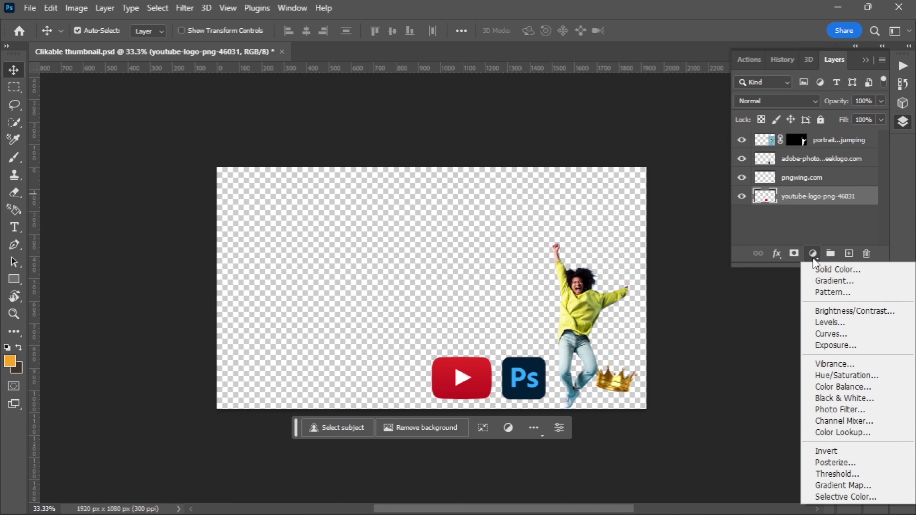
left_click(825, 270)
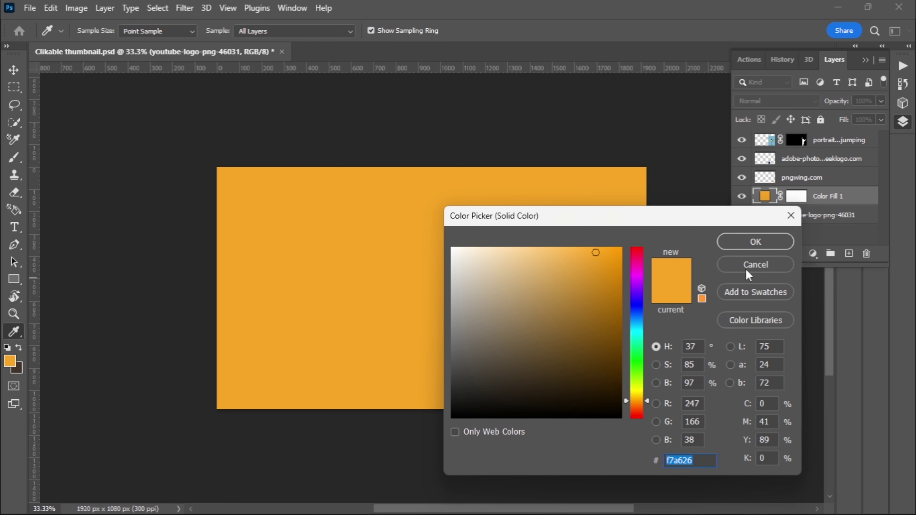
left_click(755, 238)
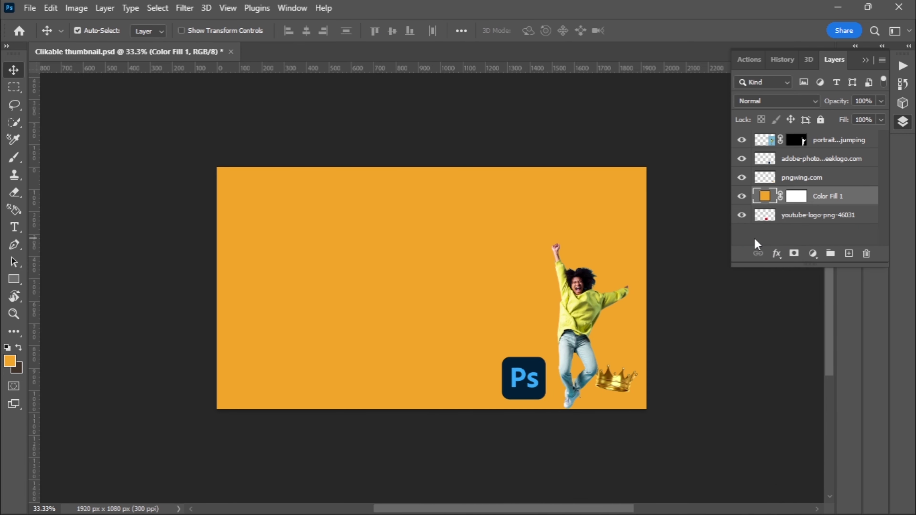
left_click_drag(813, 198, 816, 229)
double_click(826, 215)
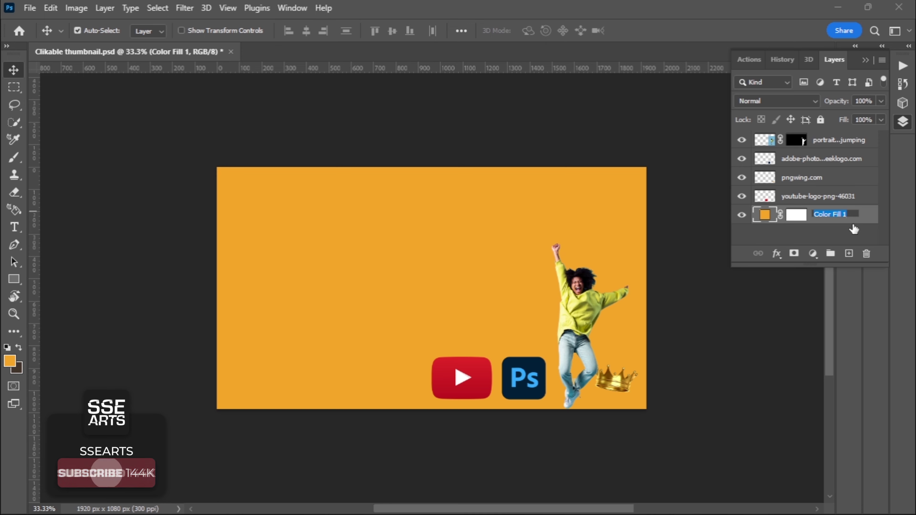
type("BG")
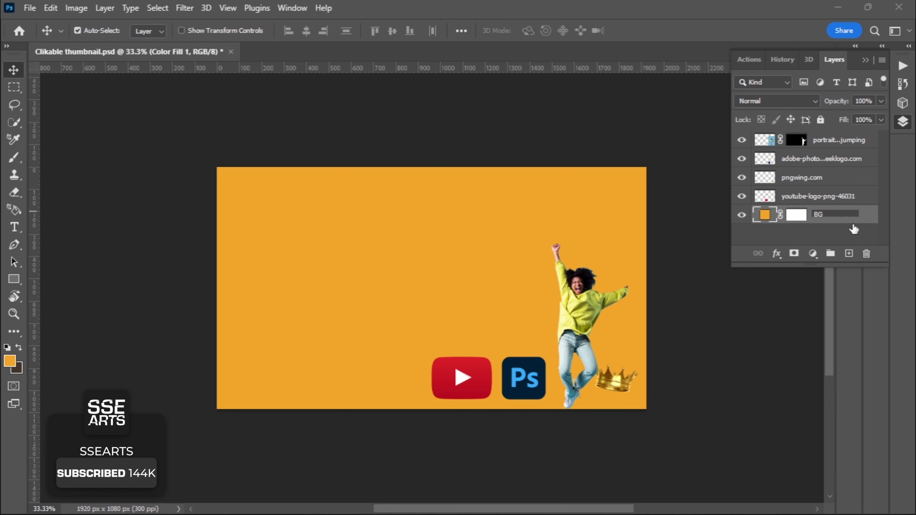
left_click(842, 218)
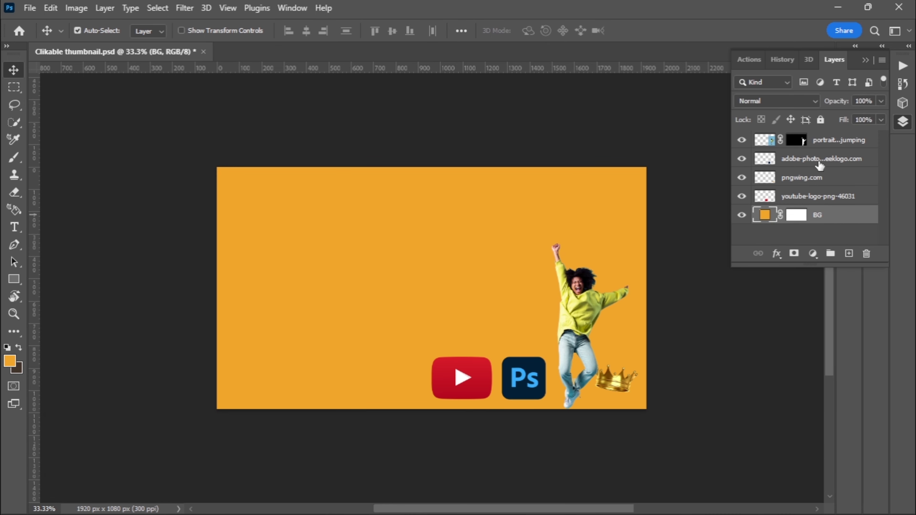
Lock the BG layer, hide the jumping woman and move the YouTube logo to the canvas centre
left_click(821, 120)
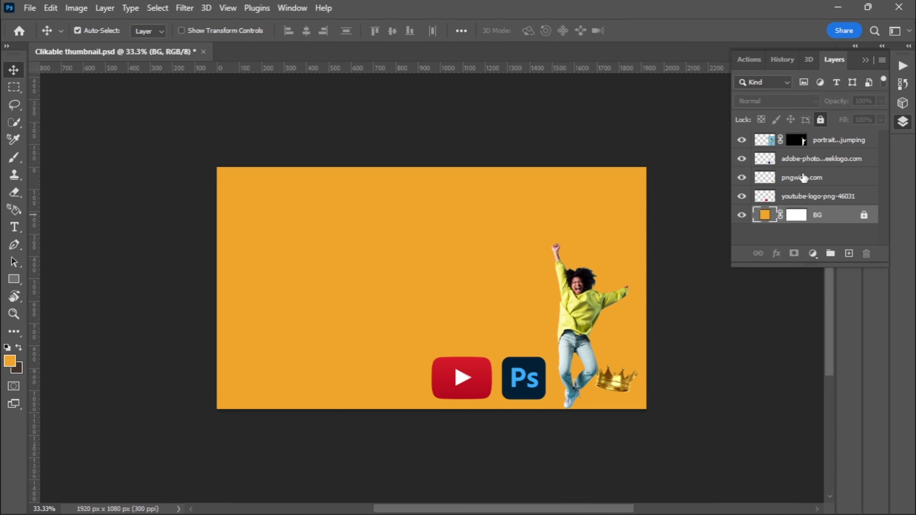
left_click_drag(584, 314, 595, 295)
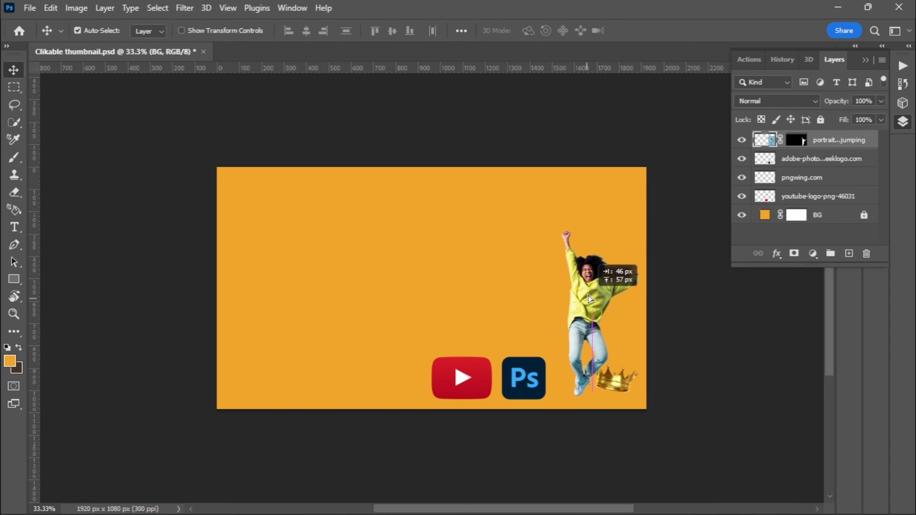
left_click(742, 140)
mouse_move(476, 375)
left_mouse_down()
mouse_move(461, 306)
mouse_move(457, 356)
mouse_move(436, 294)
left_mouse_up()
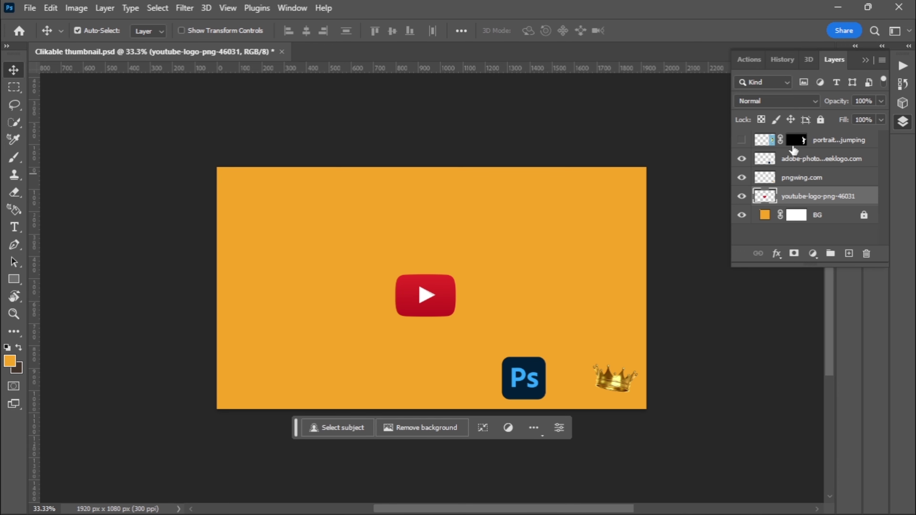
Open Blending Options for the YouTube logo layer and move the Layer Style window aside
left_click(852, 144)
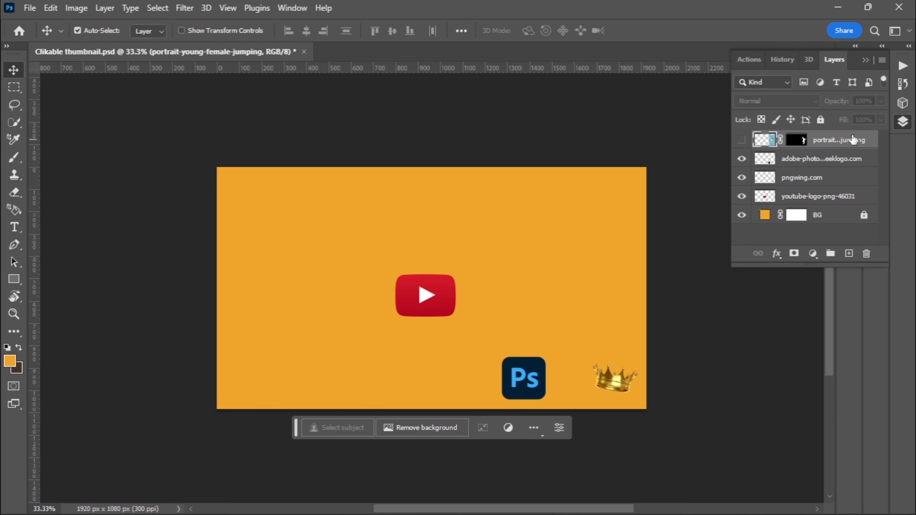
left_click(793, 197)
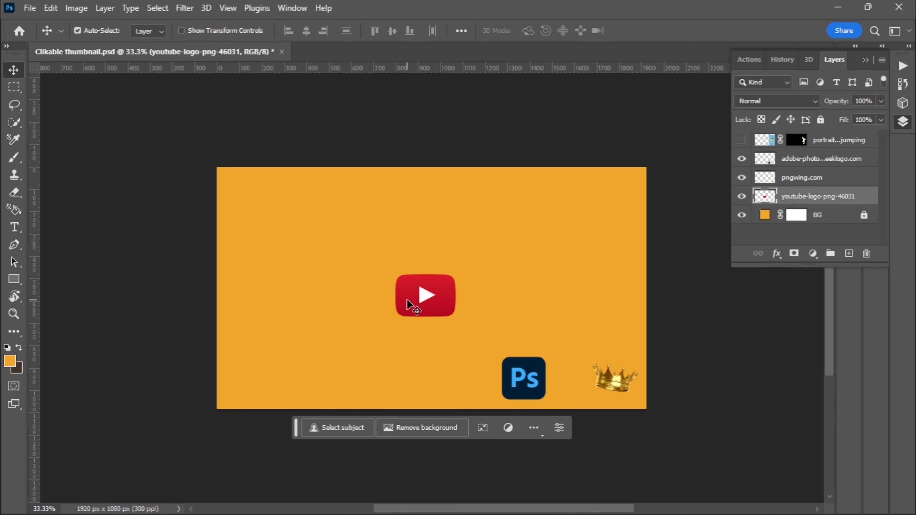
right_click(813, 198)
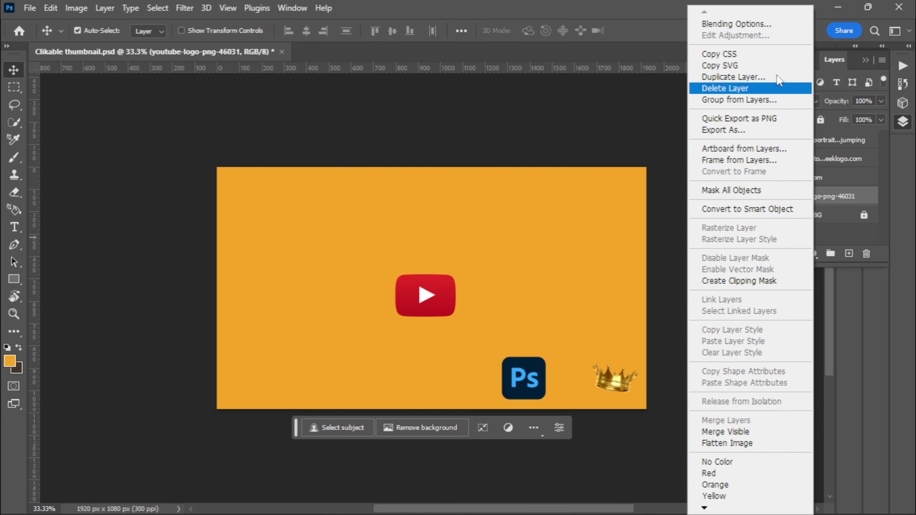
left_click(762, 23)
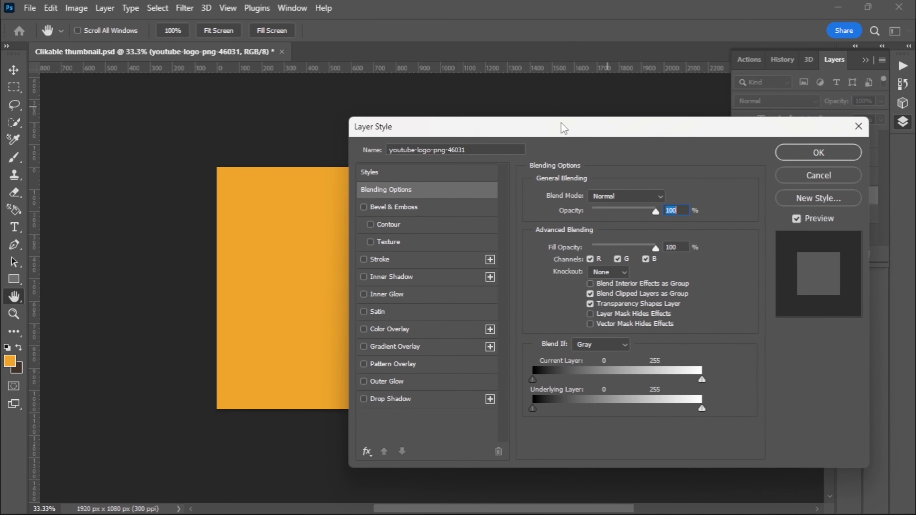
left_click_drag(538, 135, 672, 133)
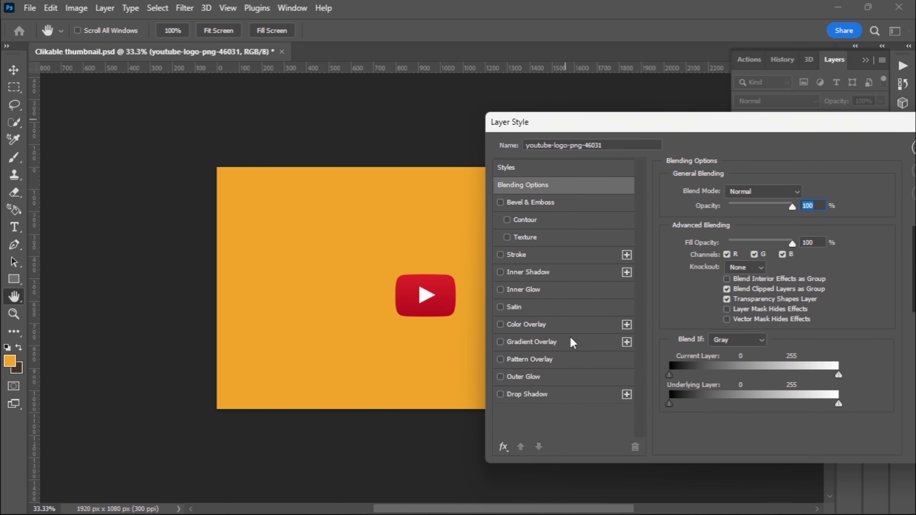
Add a white Inner Shadow to the logo with 63% opacity, 26% choke and 38 px size
left_click(522, 273)
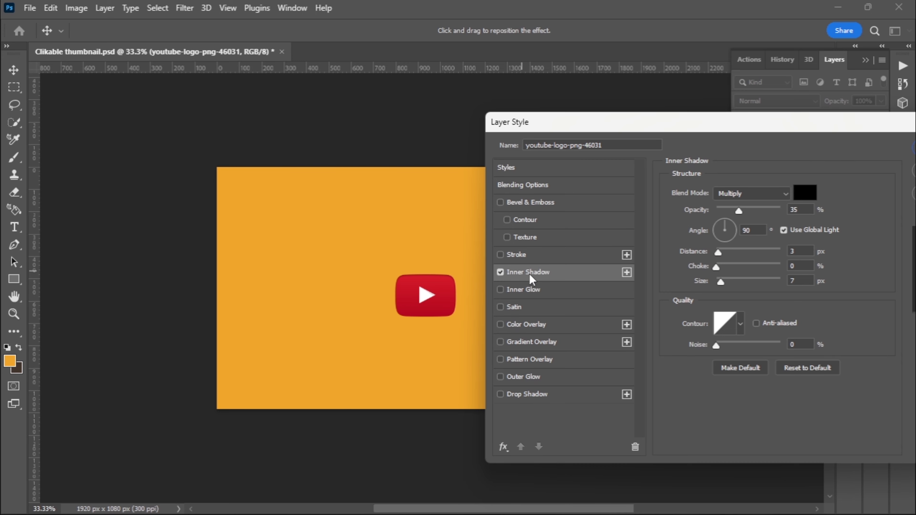
left_click(757, 211)
mouse_move(716, 268)
left_mouse_down()
mouse_move(734, 267)
mouse_move(730, 282)
left_mouse_up()
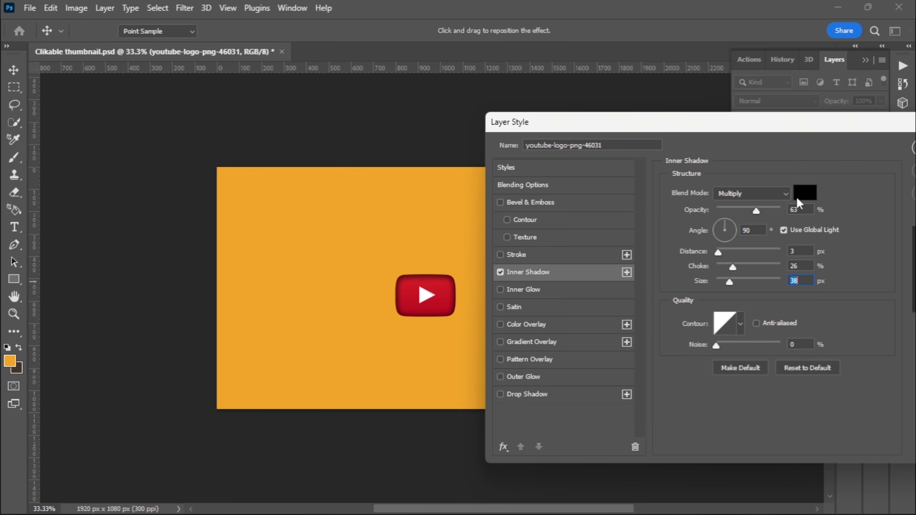
left_click(805, 194)
left_click_drag(558, 266, 413, 229)
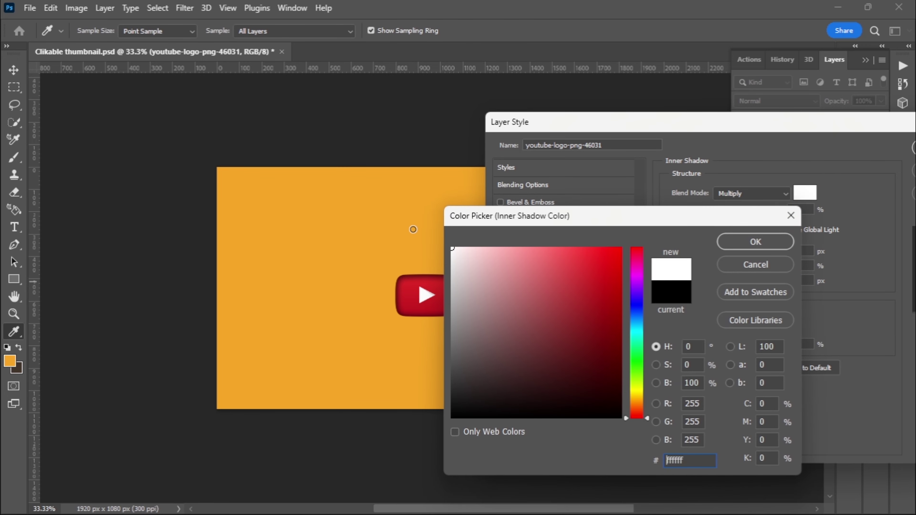
left_click(752, 249)
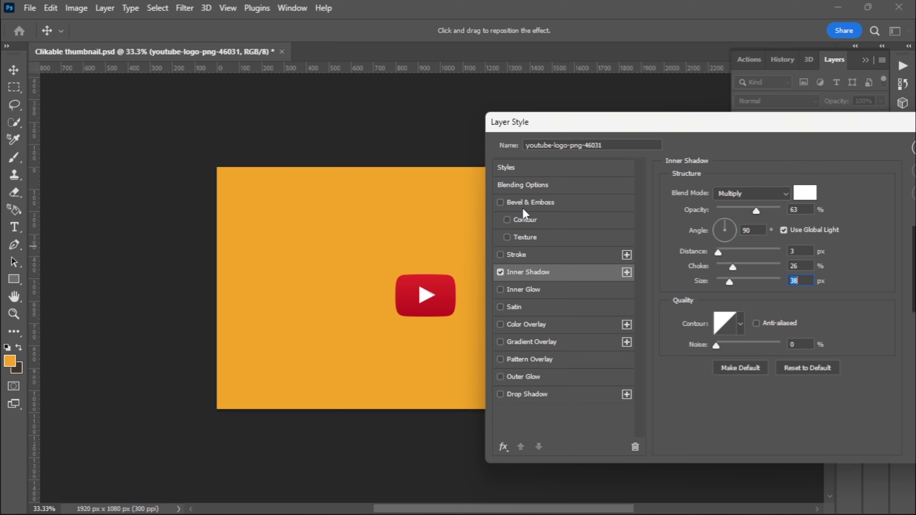
Add Emboss-style Bevel & Emboss and a 4 px white outside Stroke to the logo, then apply
left_click(513, 203)
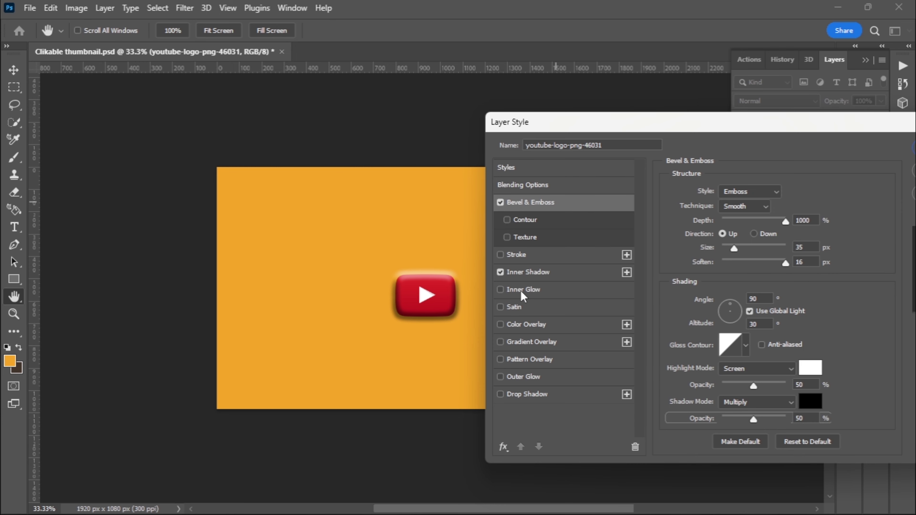
left_click(549, 256)
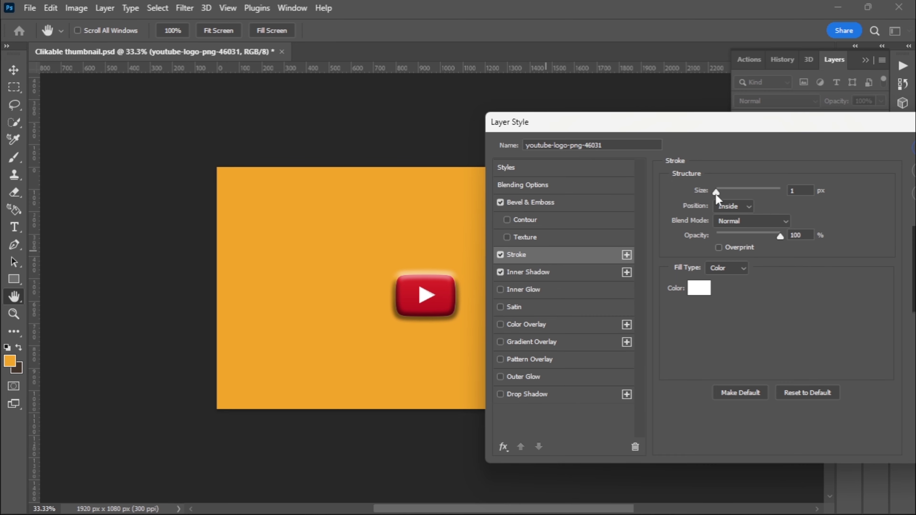
left_click(732, 212)
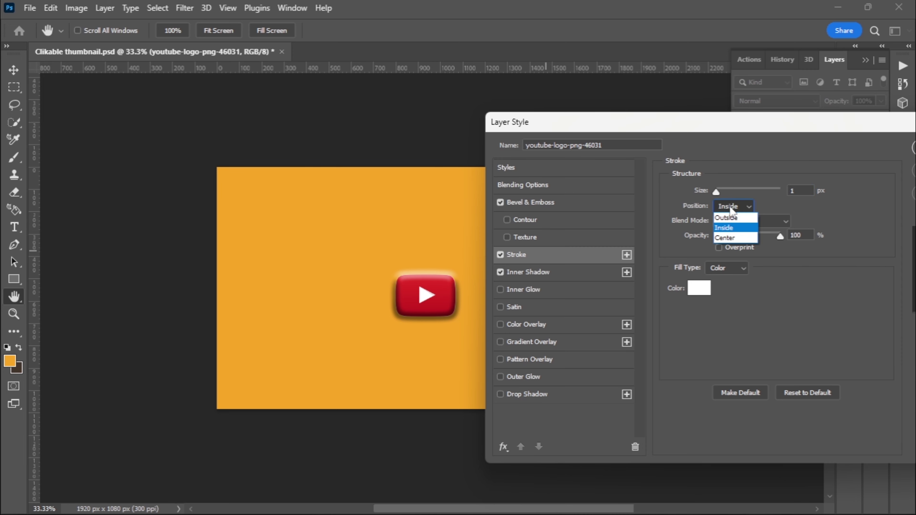
left_click(733, 215)
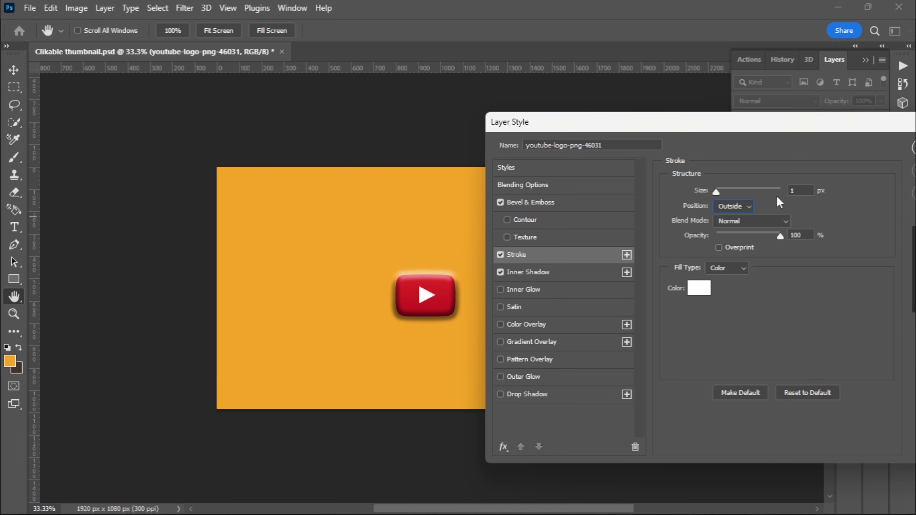
left_click_drag(828, 130, 822, 142)
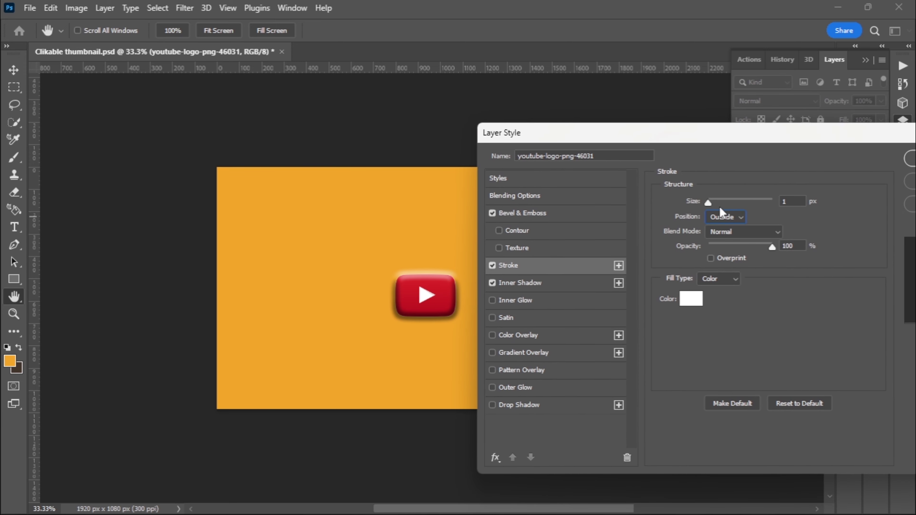
left_click_drag(710, 203, 715, 203)
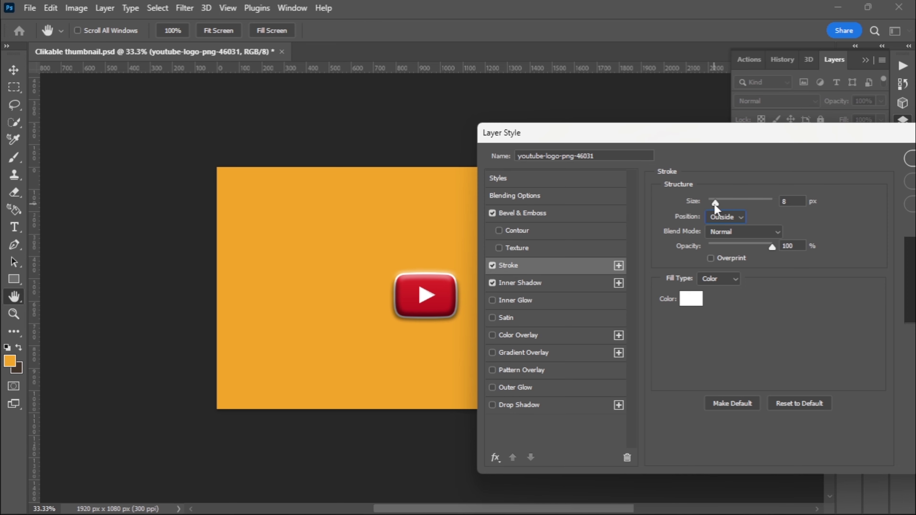
left_click_drag(714, 208, 714, 208)
left_click(794, 201)
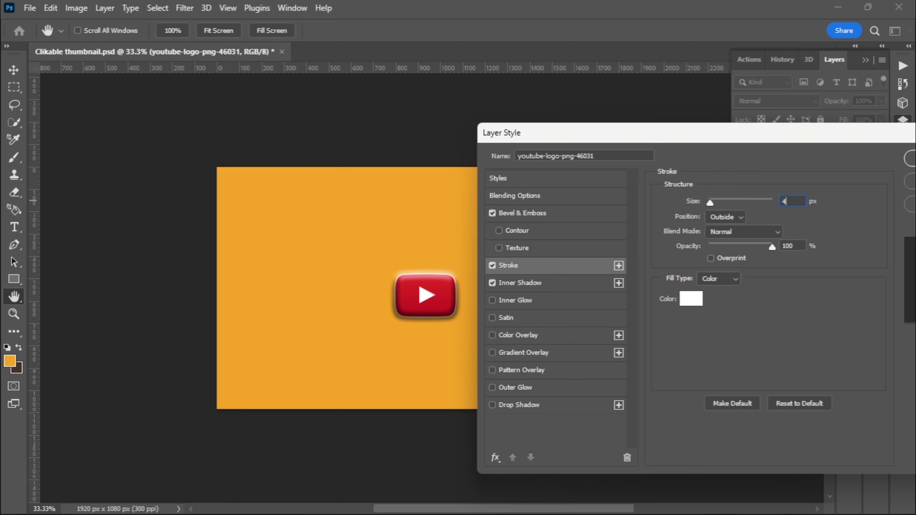
key("Down")
key("Down")
key("Down")
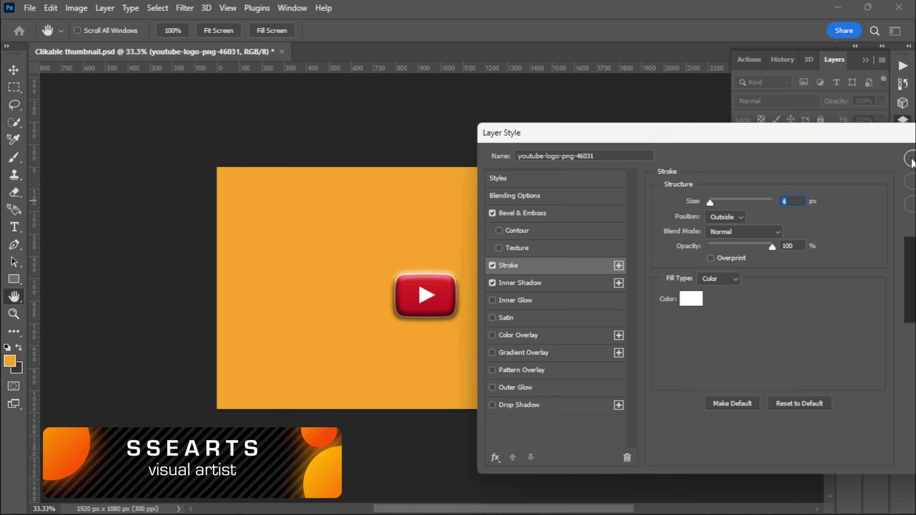
left_click(910, 159)
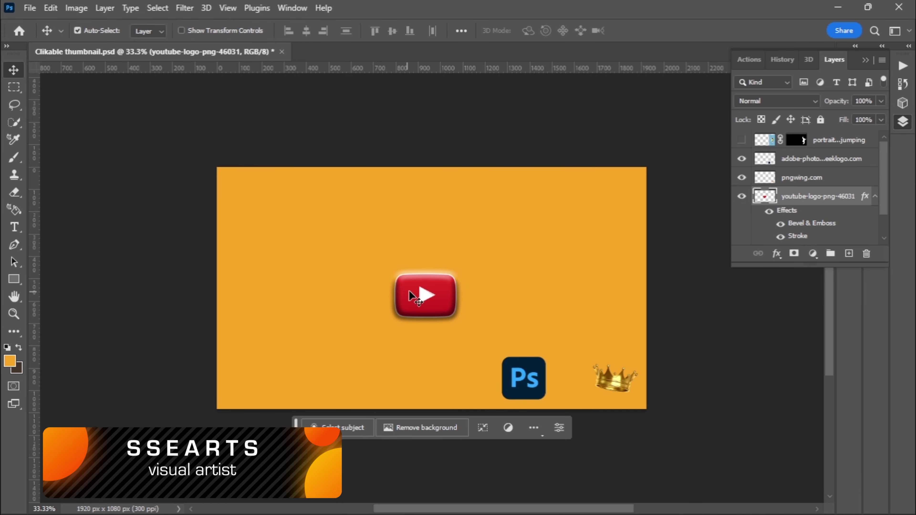
Move the YouTube logo up-left, place the Ps icon beside it, and copy the logo's layer style
mouse_move(421, 291)
left_mouse_down()
mouse_move(327, 269)
mouse_move(369, 295)
left_mouse_up()
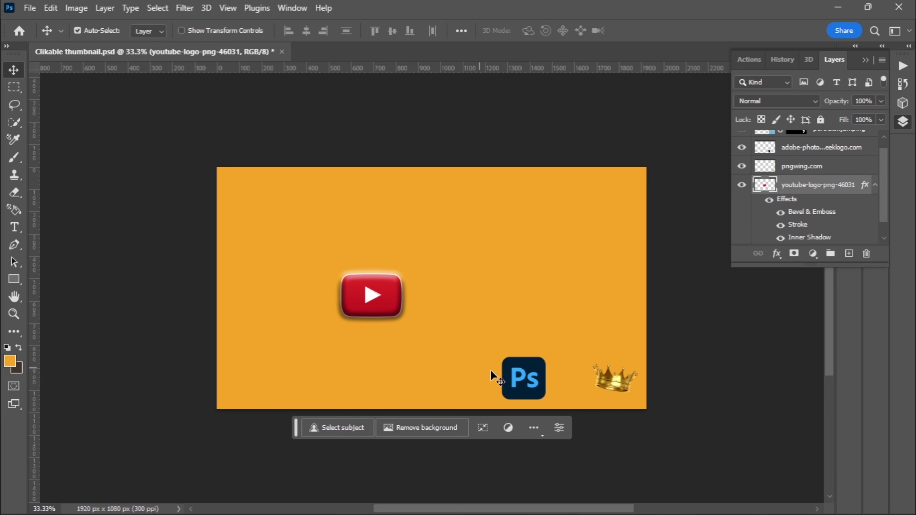
left_click_drag(522, 378, 510, 288)
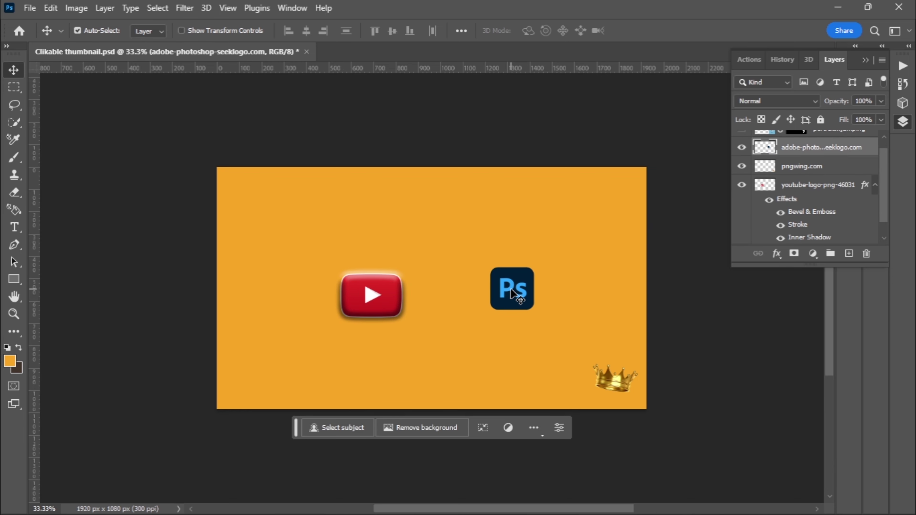
left_click(855, 186)
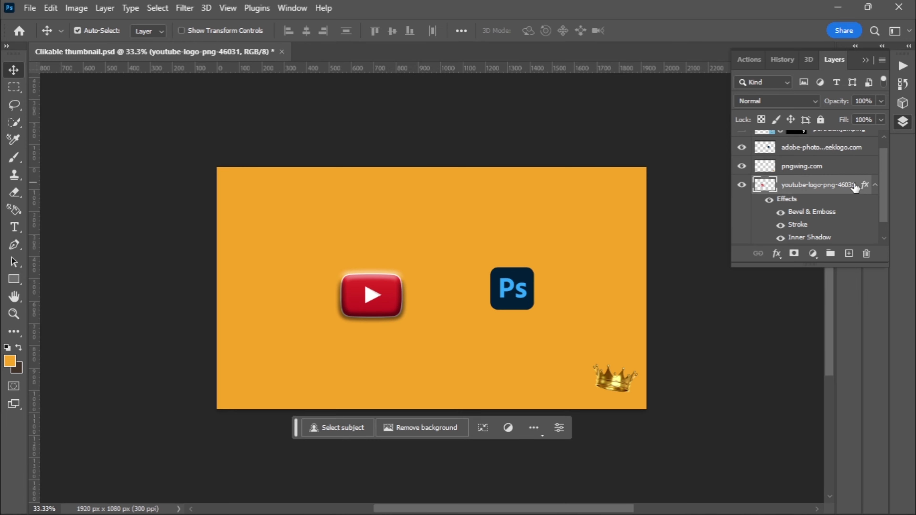
right_click(866, 185)
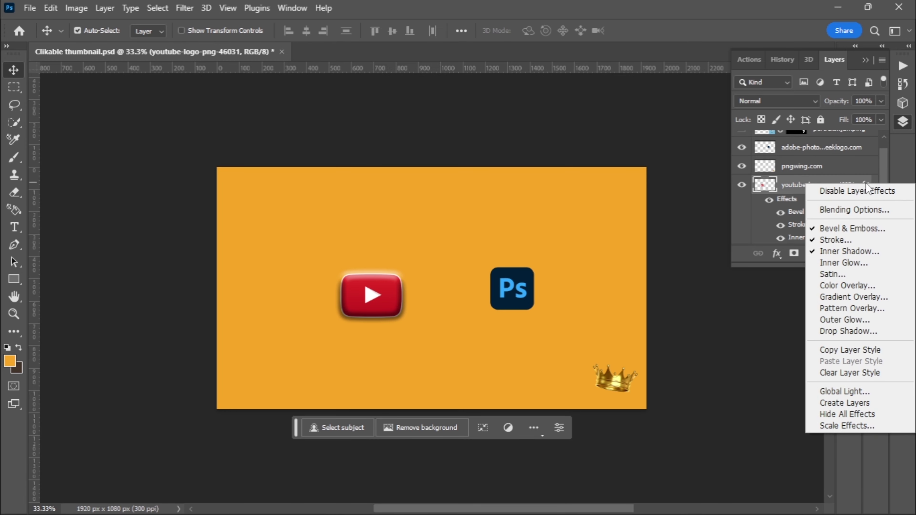
left_click(849, 352)
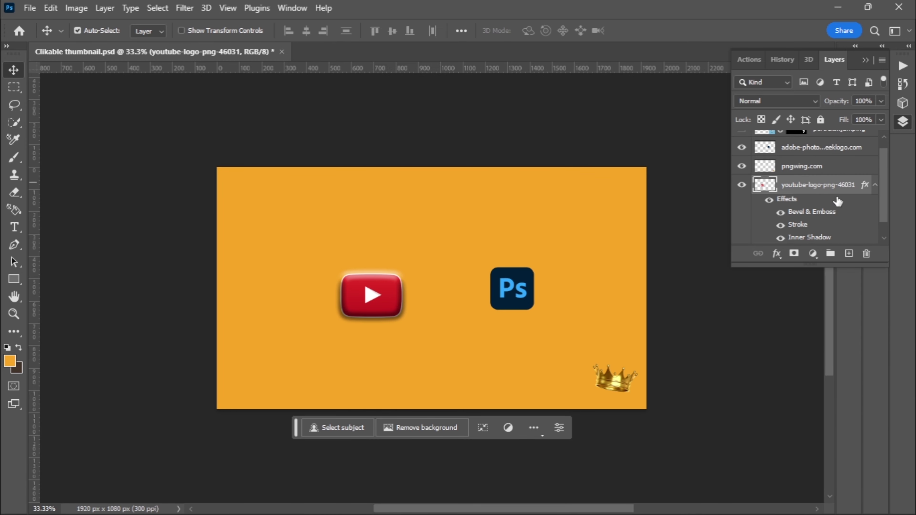
Paste the layer style onto the Ps icon and place it just right of the YouTube logo
left_click(851, 149)
right_click(851, 149)
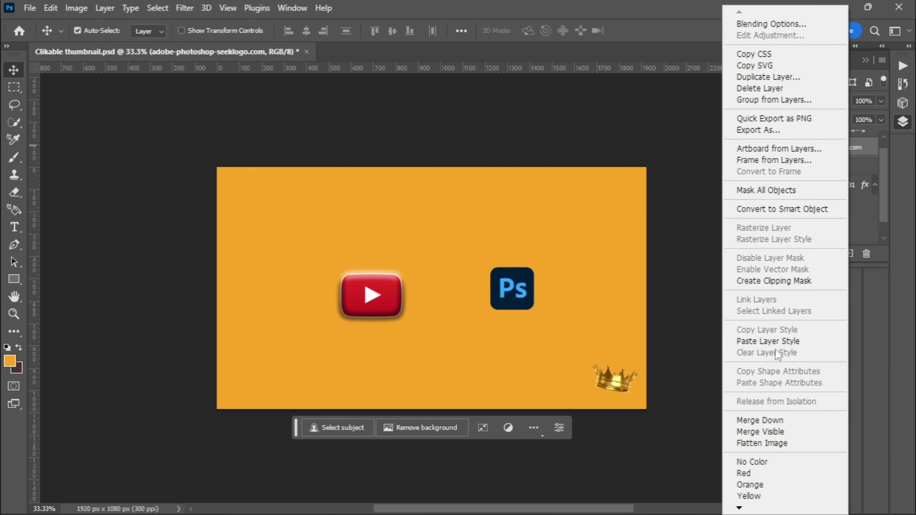
left_click(774, 343)
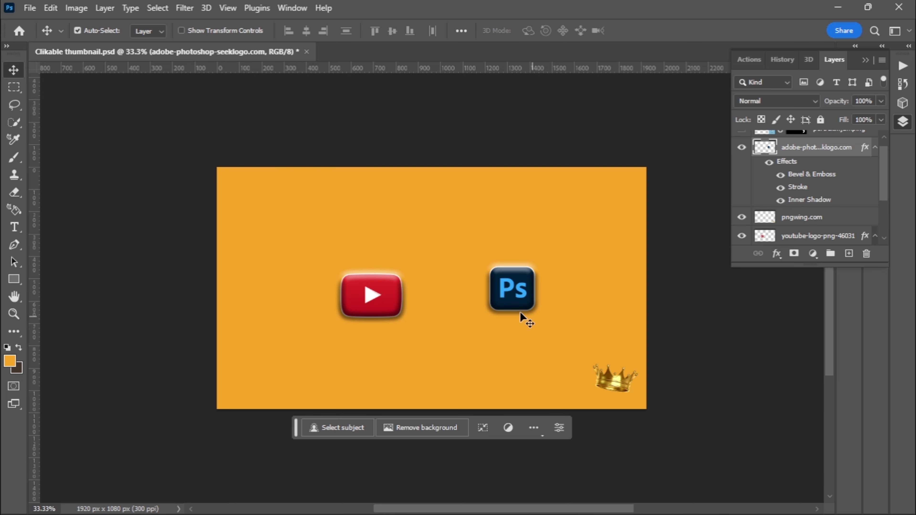
left_click_drag(511, 299, 469, 303)
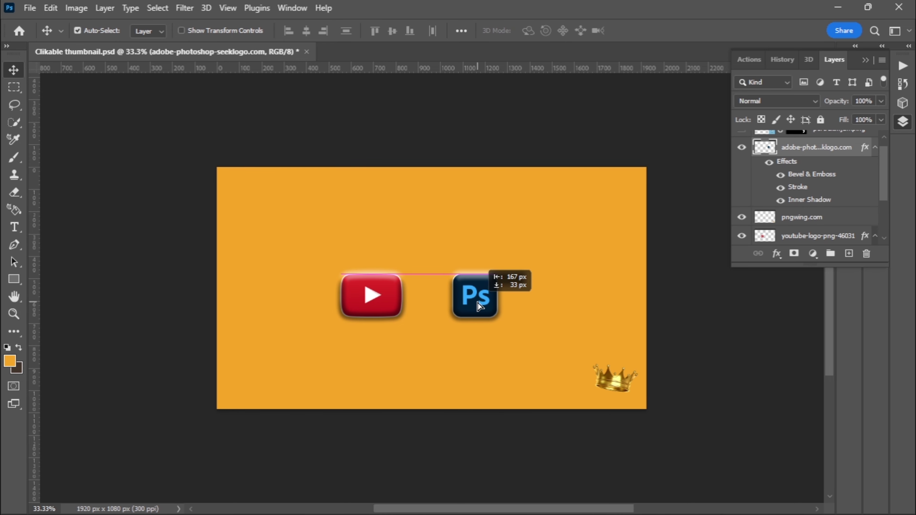
left_click_drag(469, 303, 457, 303)
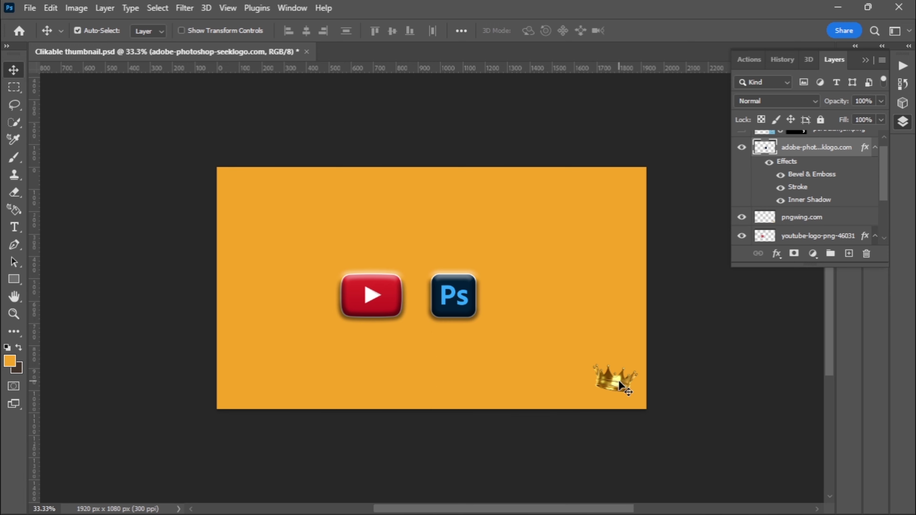
Move the gold crown from the bottom-right corner to just above the Ps icon
left_click_drag(618, 381, 503, 254)
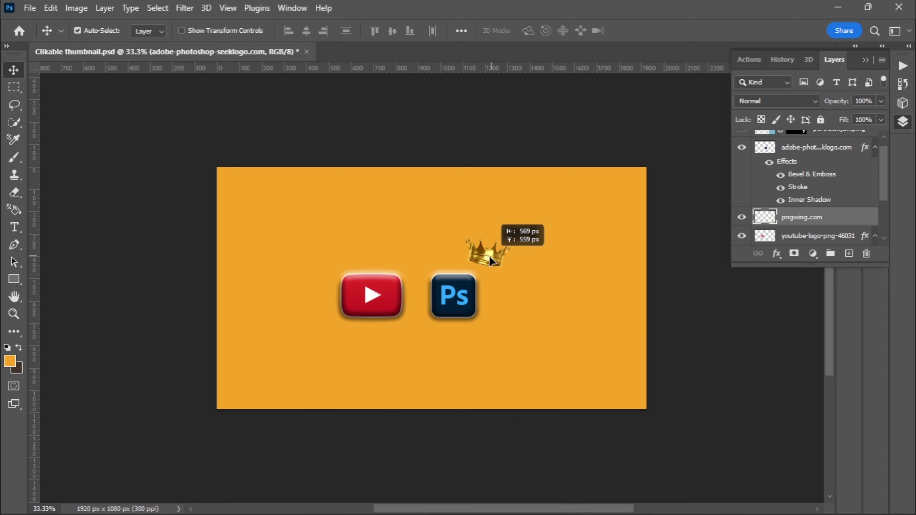
left_click_drag(503, 255, 482, 265)
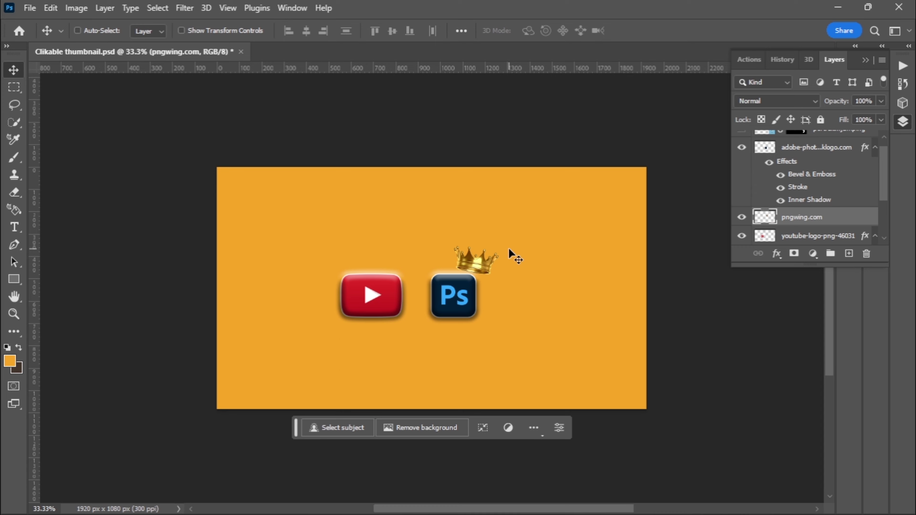
key("ctrl+plus")
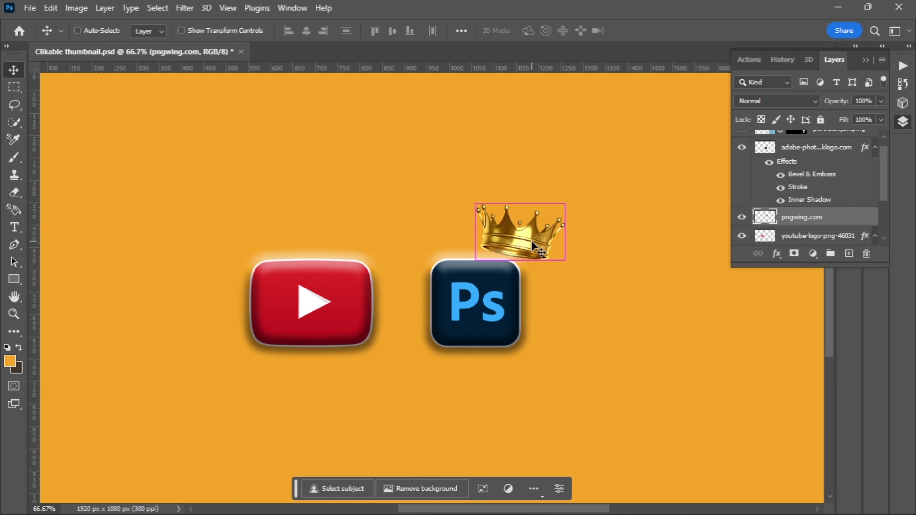
key("ctrl+t")
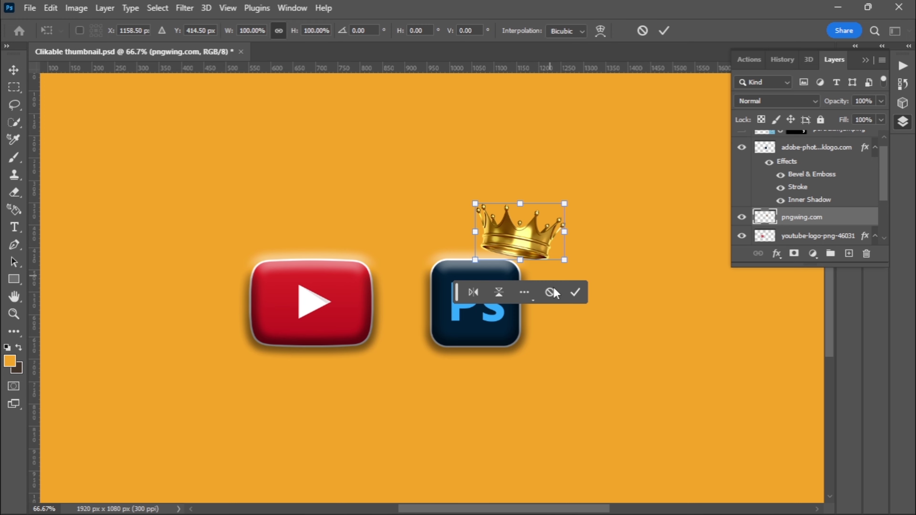
Scale the crown to about 88% with Free Transform and commit it on the Ps icon's corner
key("Return")
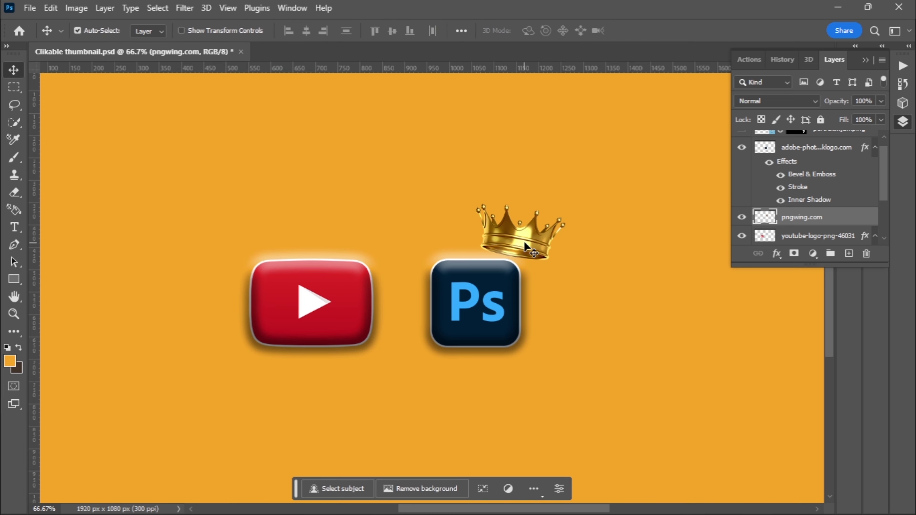
left_click(50, 8)
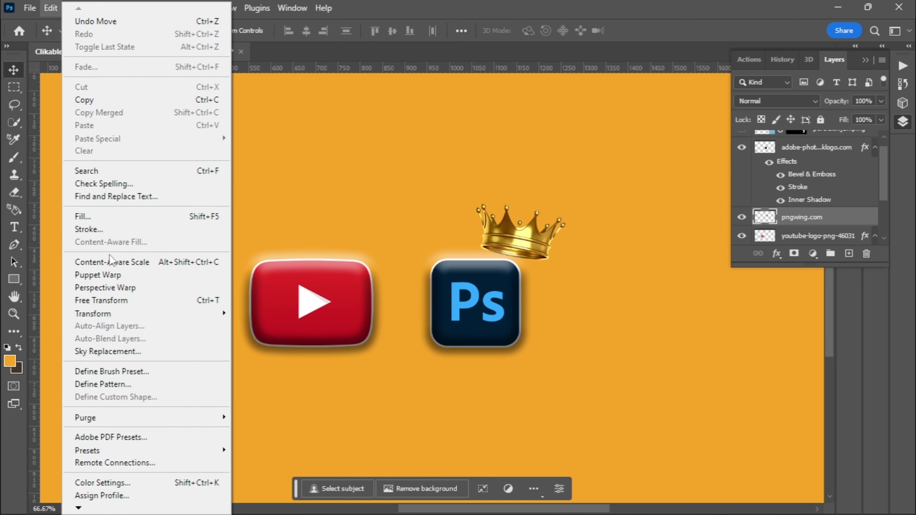
left_click(117, 300)
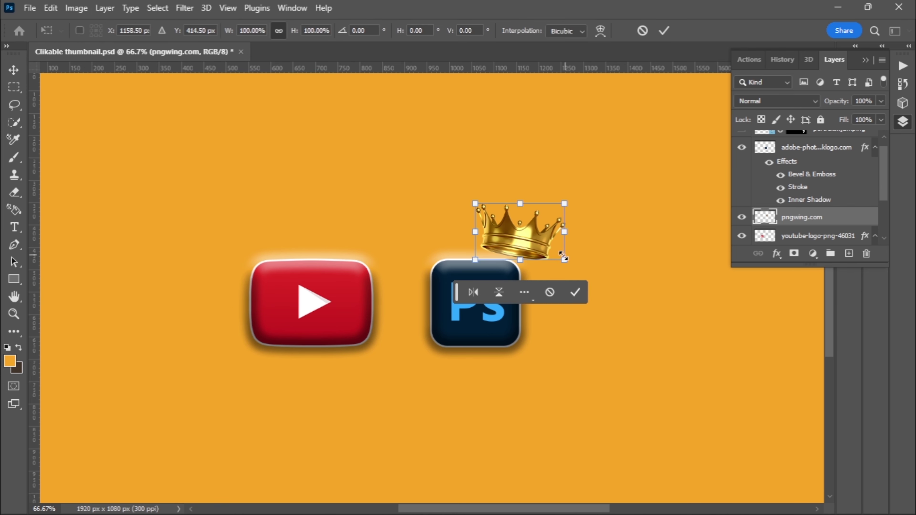
left_click_drag(564, 261, 616, 326)
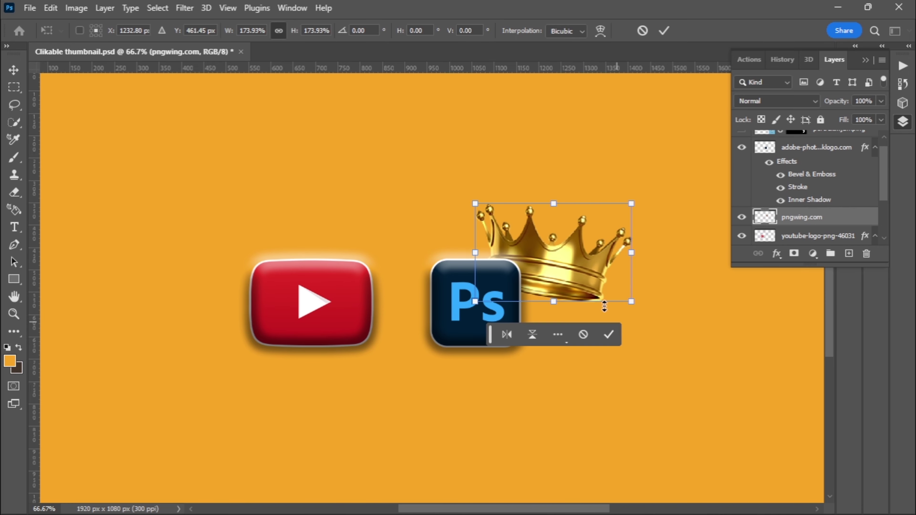
left_click_drag(557, 266, 523, 235)
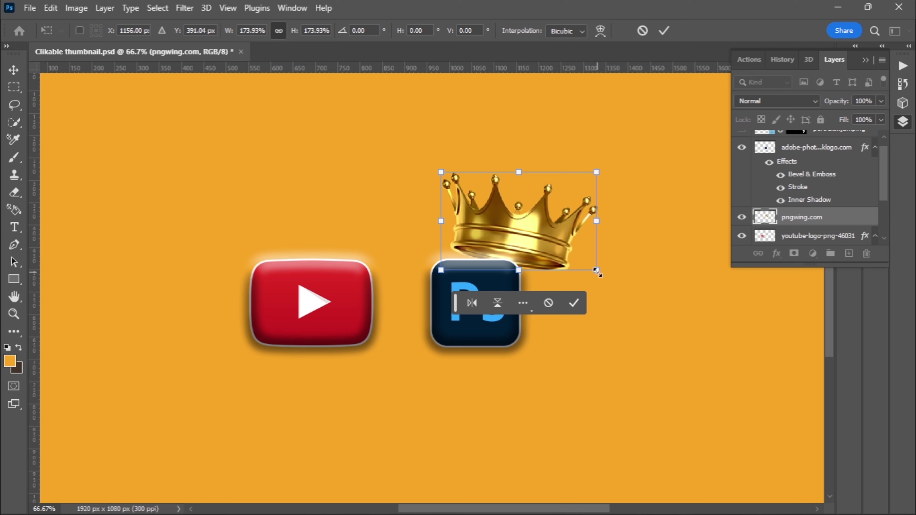
mouse_move(597, 270)
left_mouse_down()
mouse_move(525, 237)
mouse_move(546, 268)
mouse_move(547, 257)
mouse_move(521, 244)
mouse_move(517, 254)
left_mouse_up()
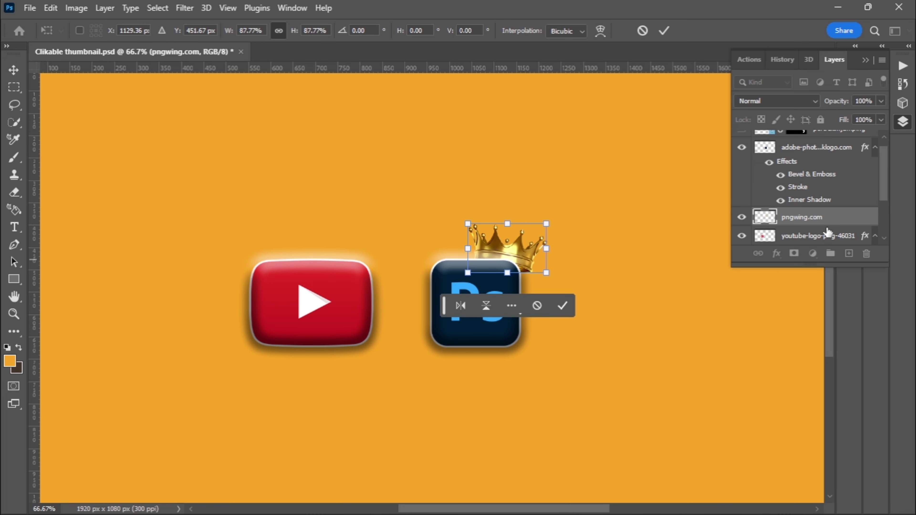
left_click(563, 305)
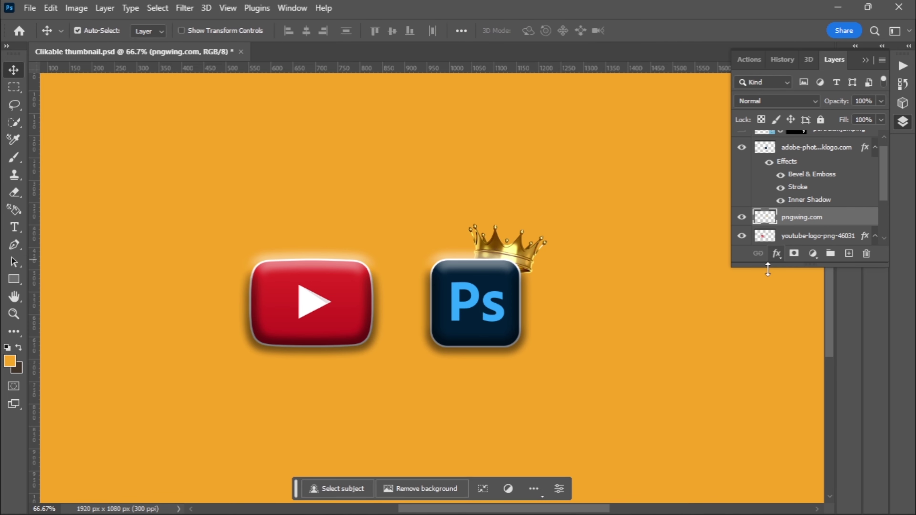
Stack the crown layer above the Ps icon layer and zoom in to 200%
left_click_drag(527, 257, 525, 263)
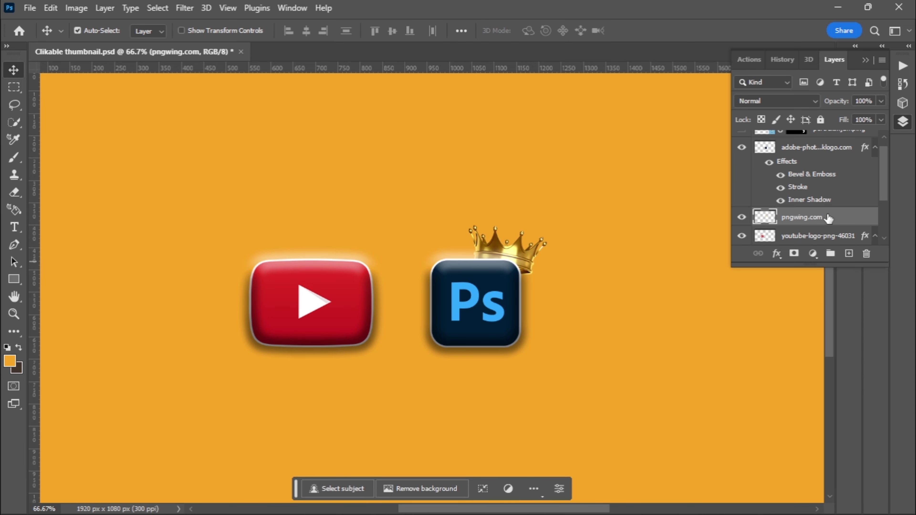
left_click_drag(828, 218, 829, 152)
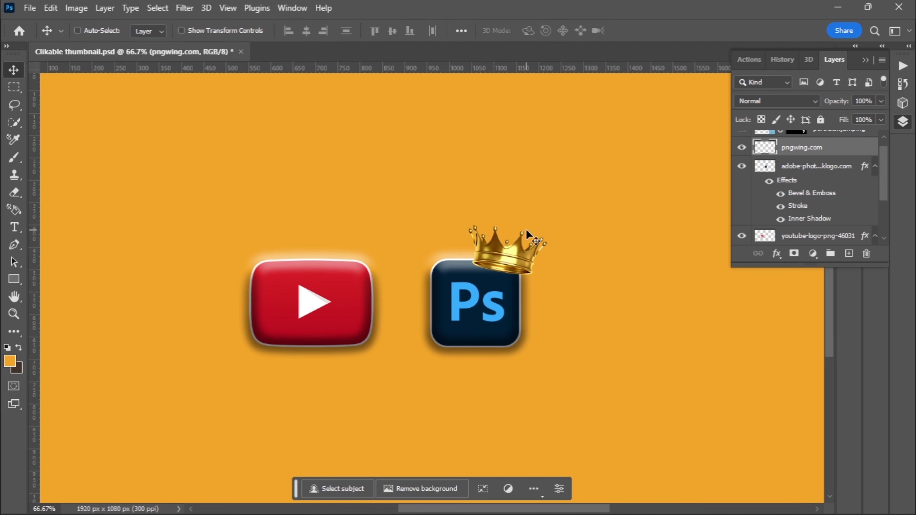
key("ctrl+plus")
key("ctrl+plus")
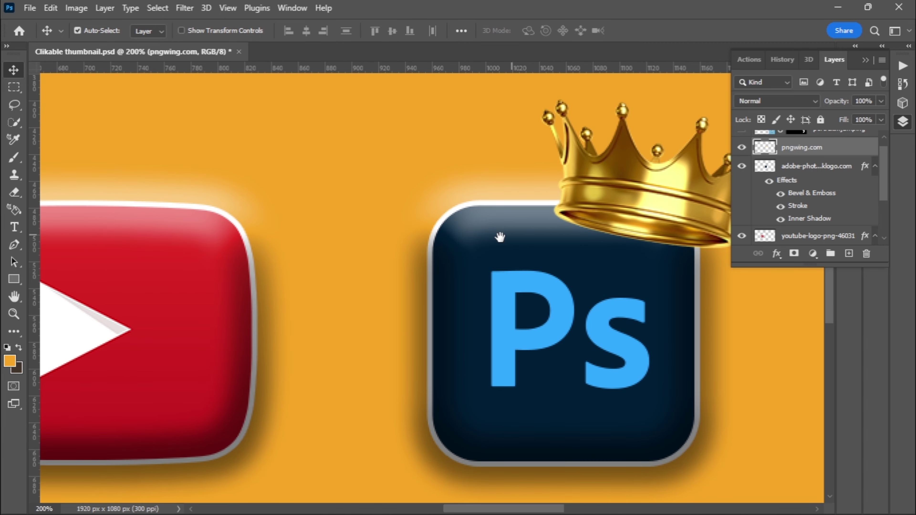
left_click_drag(526, 230, 498, 228)
Move the crown left and up until it rests on the Ps icon's top-right corner
left_click_drag(576, 204, 567, 204)
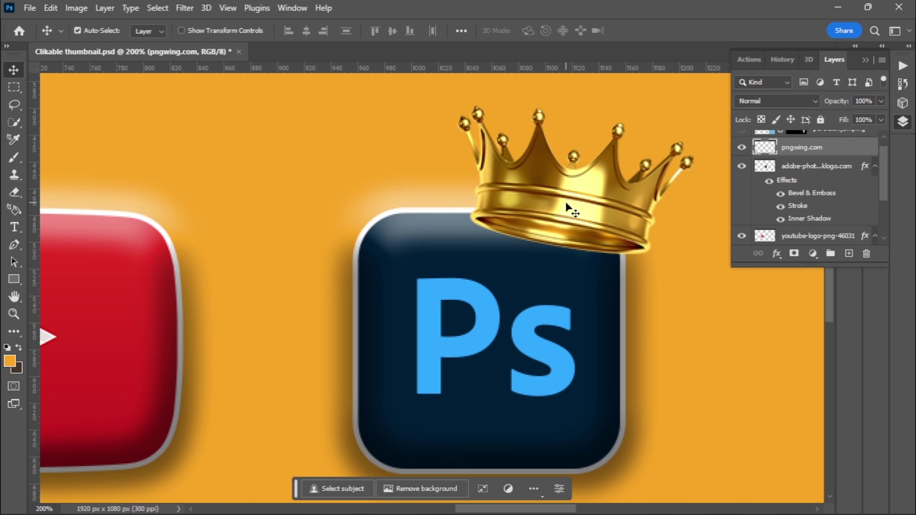
left_click_drag(570, 204, 564, 205)
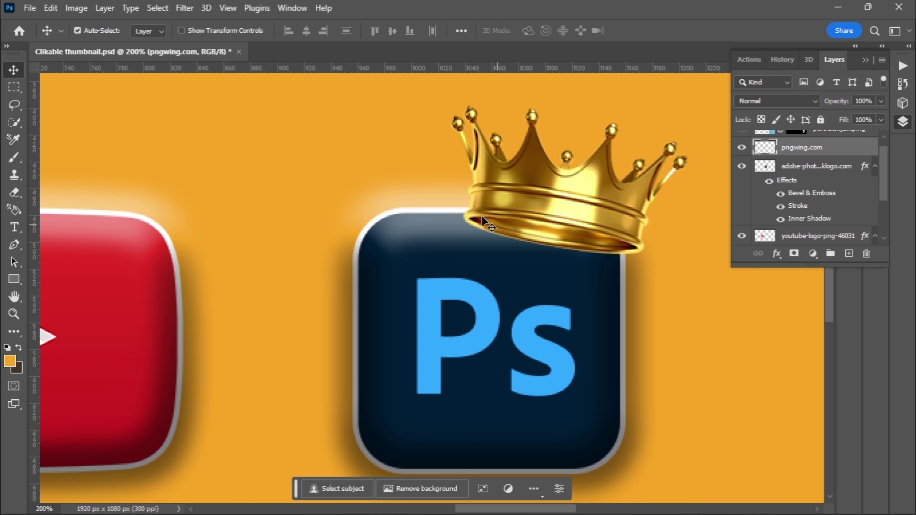
left_click_drag(588, 211, 580, 200)
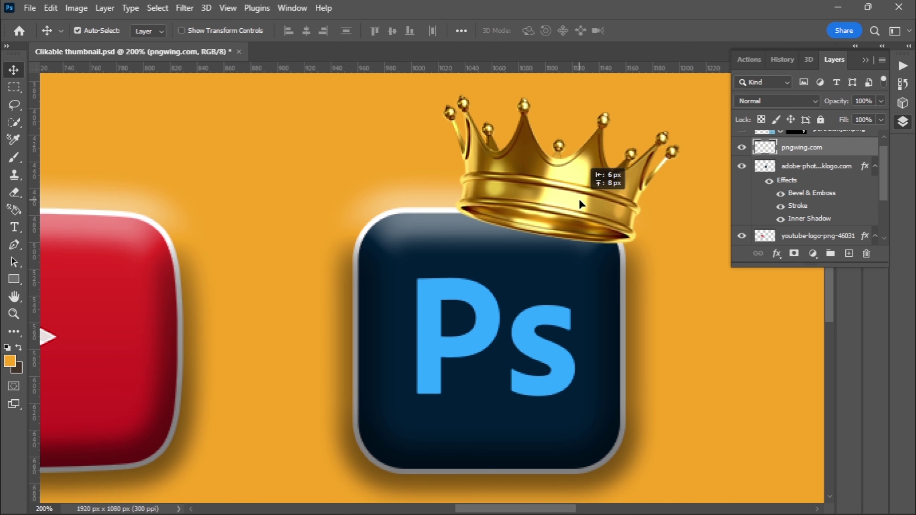
left_click_drag(579, 200, 579, 200)
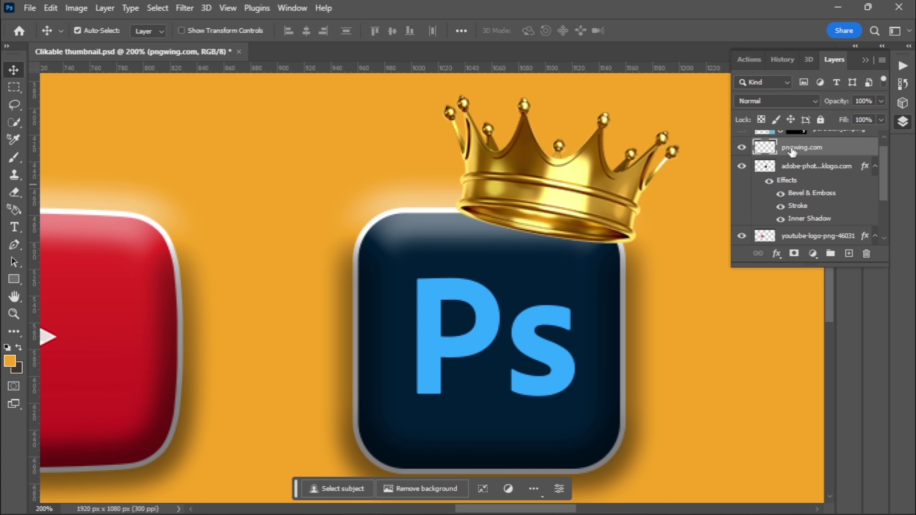
Add a layer mask to the crown and brush out its lower rim over the Ps icon
left_click(795, 253)
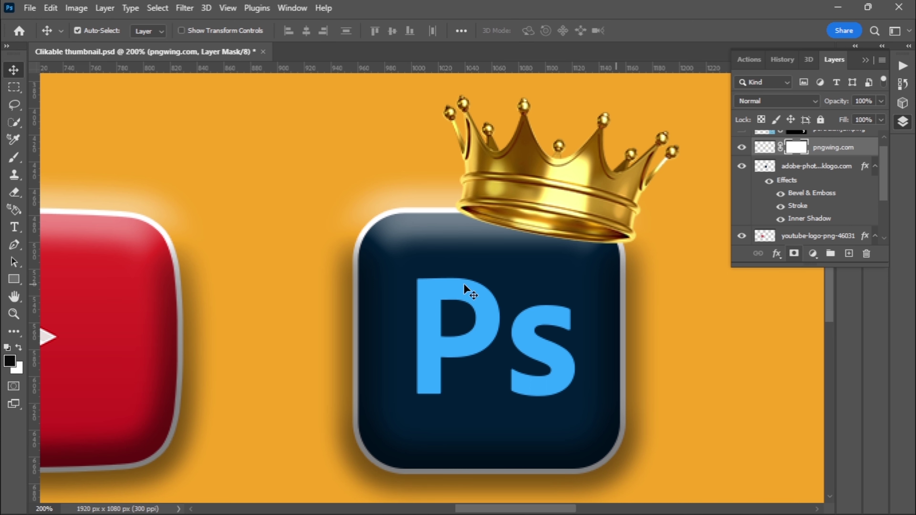
left_click(15, 157)
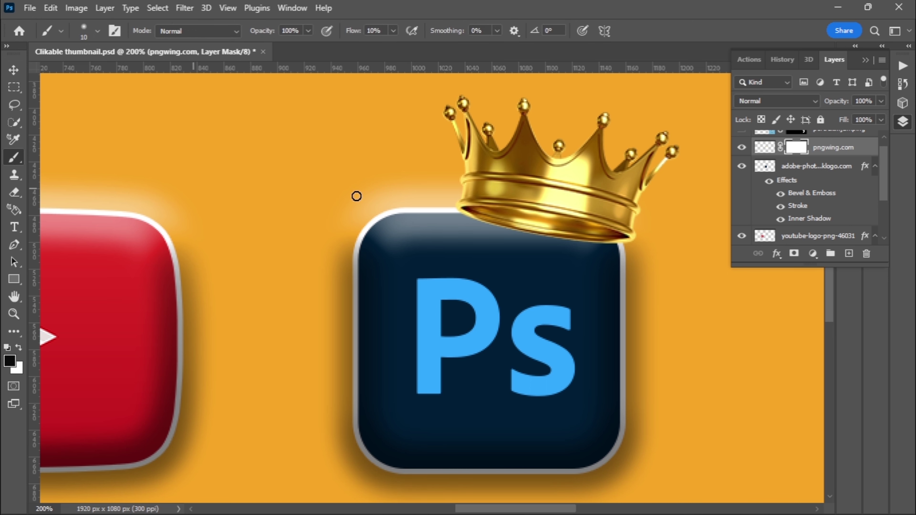
mouse_move(540, 226)
left_mouse_down()
mouse_move(492, 219)
mouse_move(574, 233)
mouse_move(483, 225)
mouse_move(618, 239)
mouse_move(606, 246)
mouse_move(573, 224)
mouse_move(482, 206)
mouse_move(489, 215)
left_mouse_up()
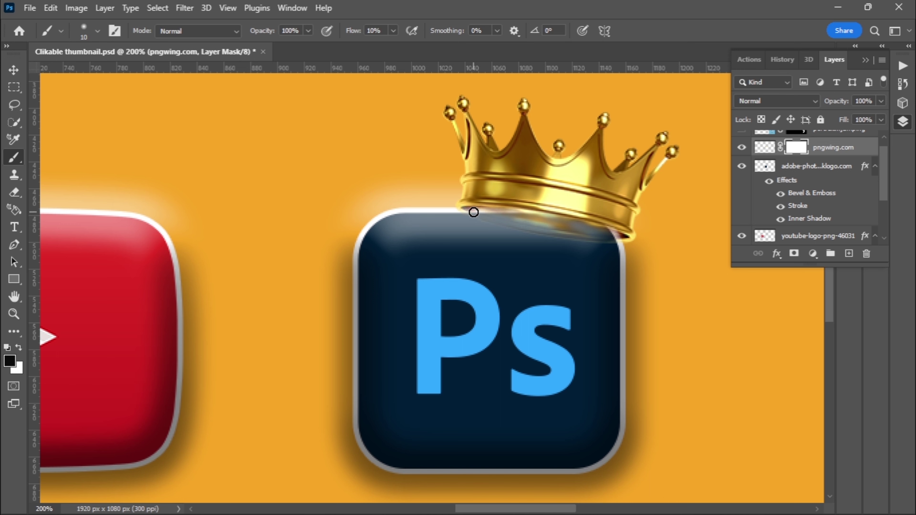
mouse_move(474, 212)
left_mouse_down()
mouse_move(565, 241)
mouse_move(468, 224)
left_mouse_up()
mouse_move(571, 243)
left_mouse_down()
mouse_move(475, 219)
mouse_move(578, 244)
mouse_move(514, 230)
mouse_move(581, 235)
mouse_move(542, 230)
mouse_move(559, 229)
left_mouse_up()
mouse_move(506, 214)
left_mouse_down()
mouse_move(563, 225)
mouse_move(565, 235)
mouse_move(481, 218)
left_mouse_up()
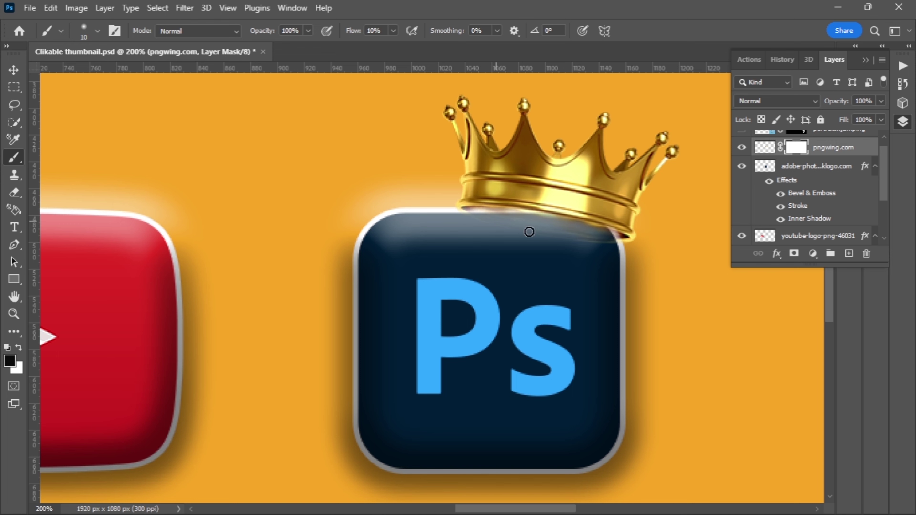
left_click_drag(534, 237, 622, 241)
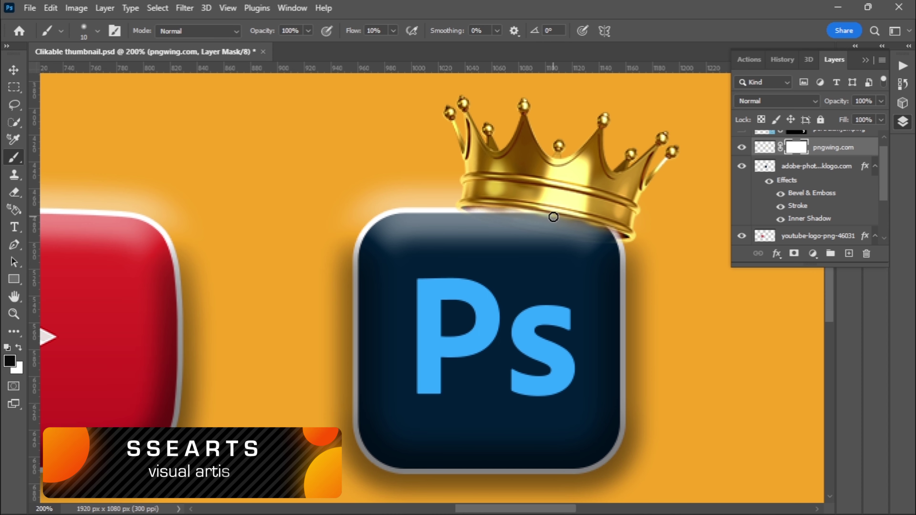
mouse_move(538, 218)
left_mouse_down()
mouse_move(608, 232)
mouse_move(538, 210)
mouse_move(495, 210)
left_mouse_up()
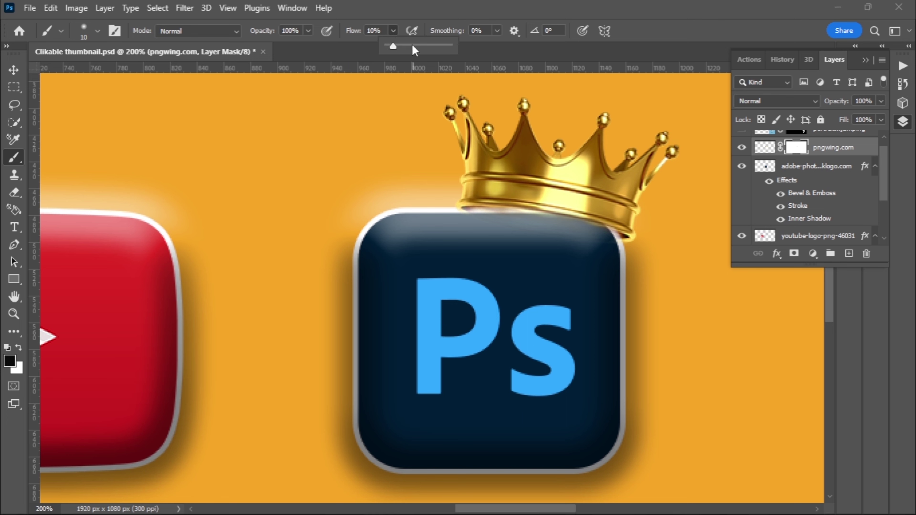
Raise the brush flow to 41% and save the document
left_click_drag(394, 34, 411, 45)
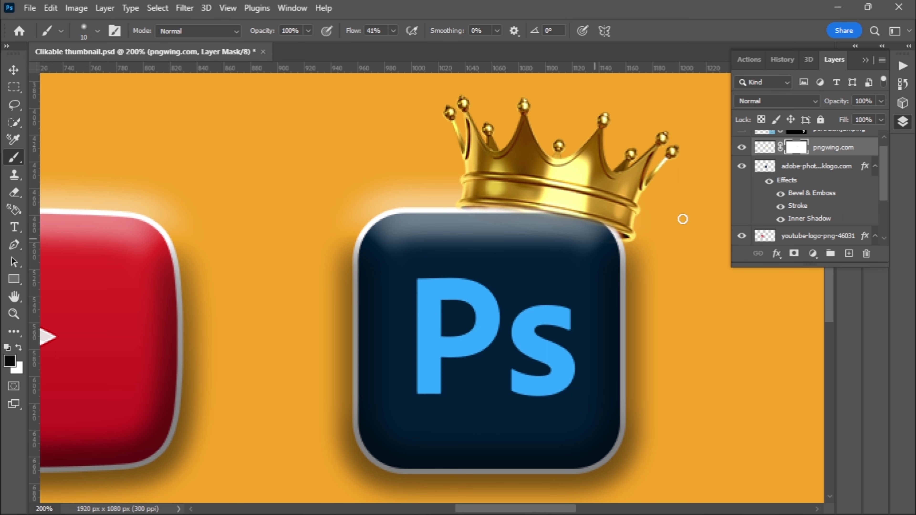
key("ctrl+s")
left_click(827, 169)
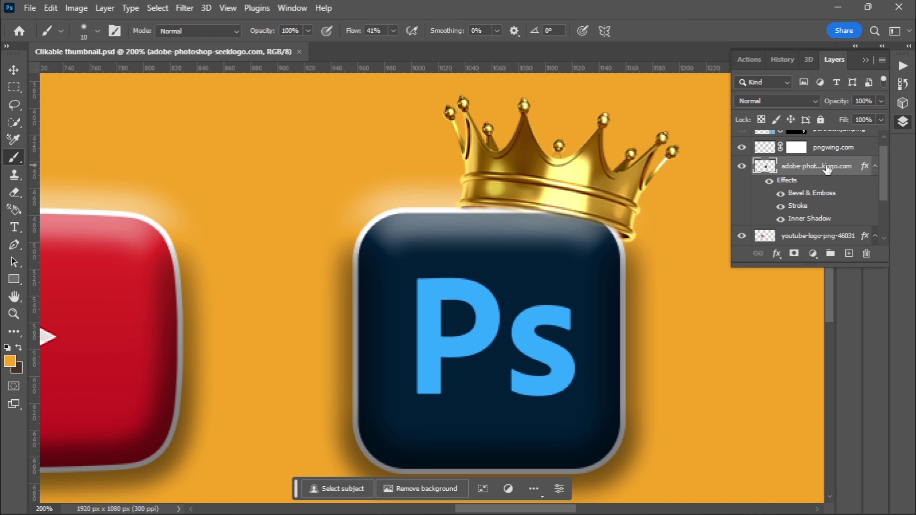
Add a new layer above the Ps logo and name it Shadow
left_click(850, 254)
double_click(796, 167)
type("Shadow")
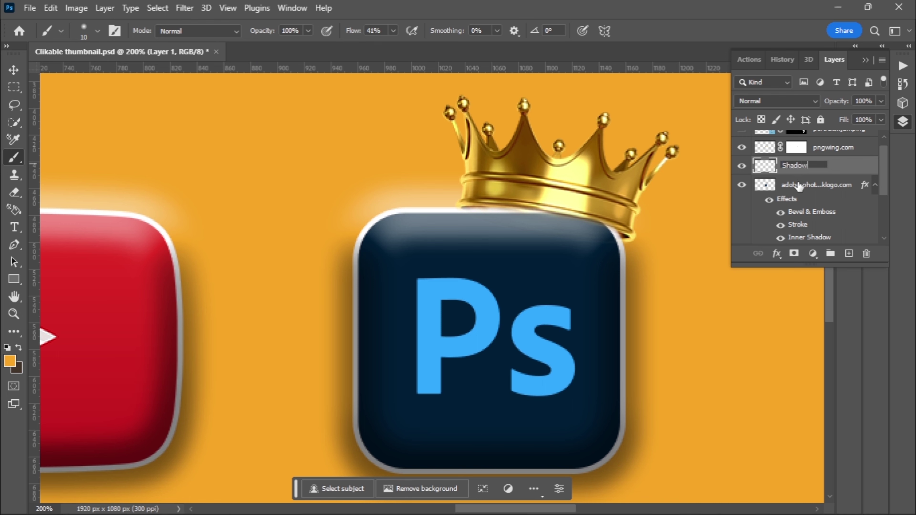
left_click(793, 186)
left_click(823, 166)
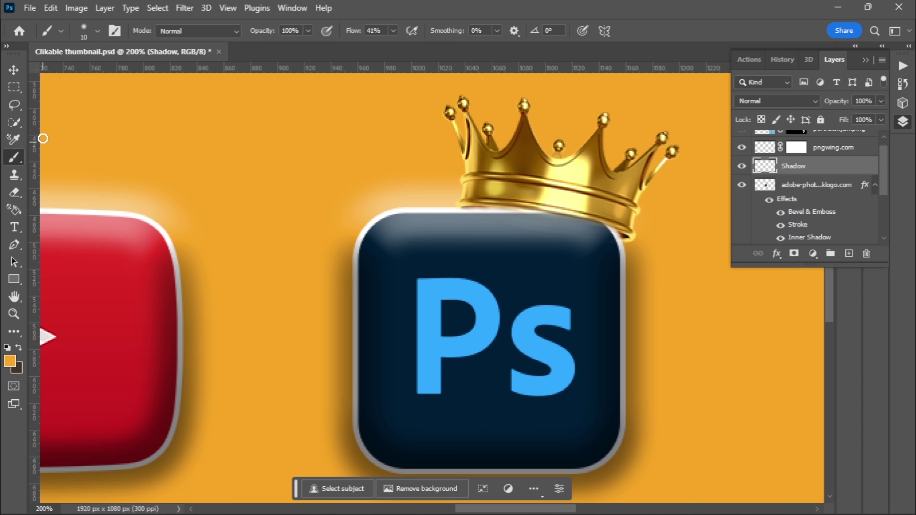
Set the foreground colour to black and paint soft shadow under the crown's base
left_click(10, 360)
left_click_drag(488, 334, 438, 426)
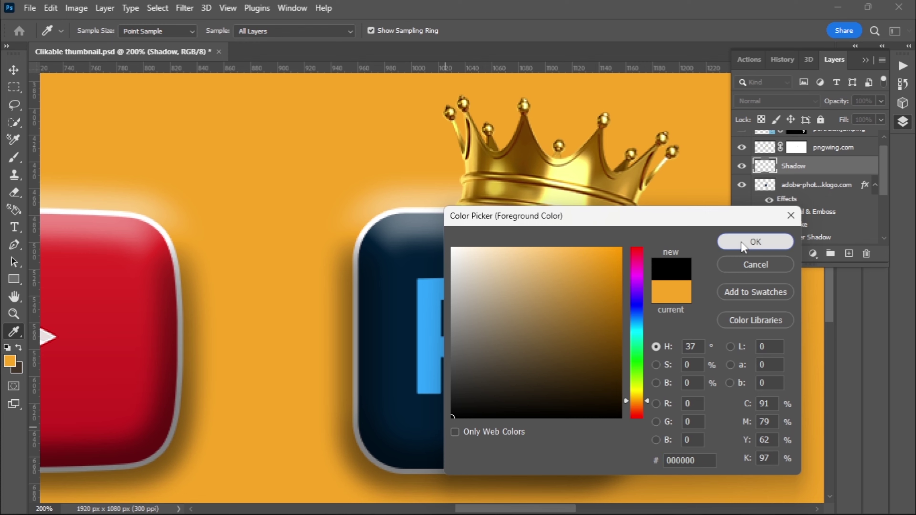
left_click(762, 242)
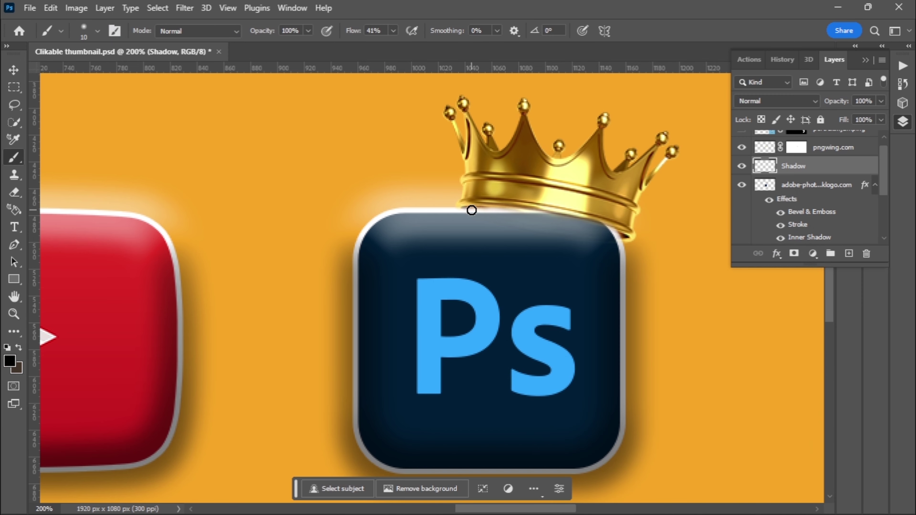
mouse_move(467, 207)
left_mouse_down()
mouse_move(542, 209)
mouse_move(627, 236)
left_mouse_up()
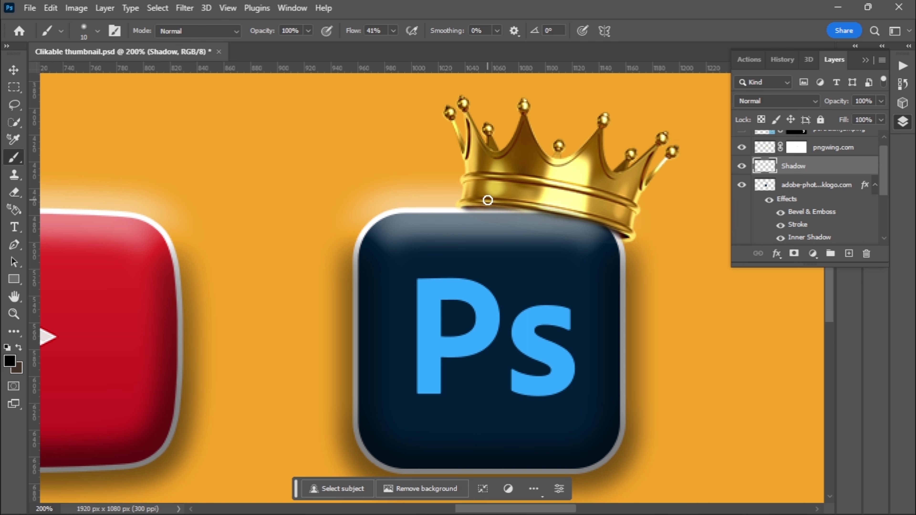
mouse_move(469, 205)
left_mouse_down()
mouse_move(550, 216)
mouse_move(513, 207)
left_mouse_up()
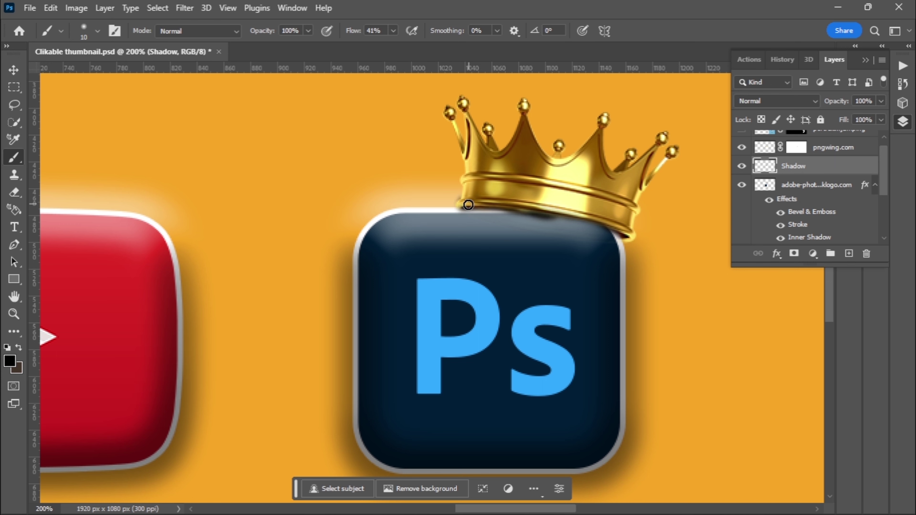
mouse_move(468, 207)
left_mouse_down()
mouse_move(590, 214)
mouse_move(546, 211)
mouse_move(572, 215)
left_mouse_up()
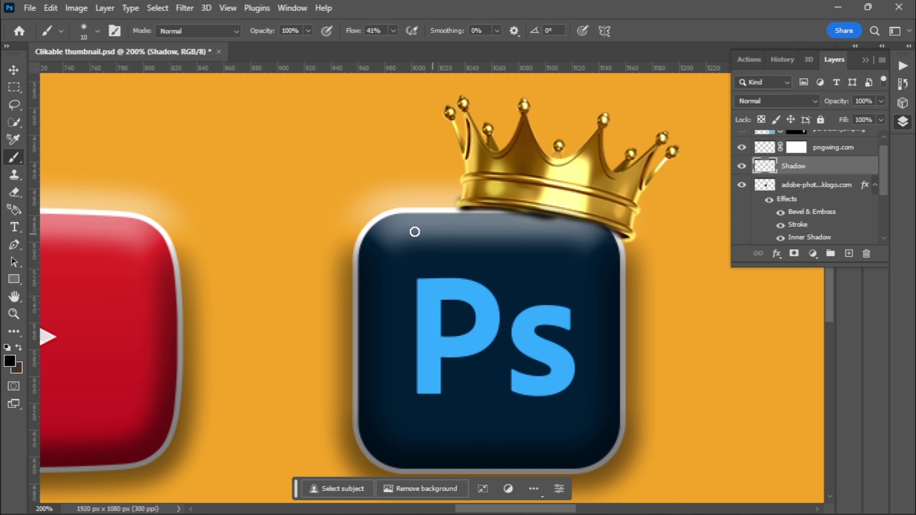
Erase the shadow along the Ps icon's top with a 29 px, 0% hardness eraser, then resize it to 20 px
left_click(14, 193)
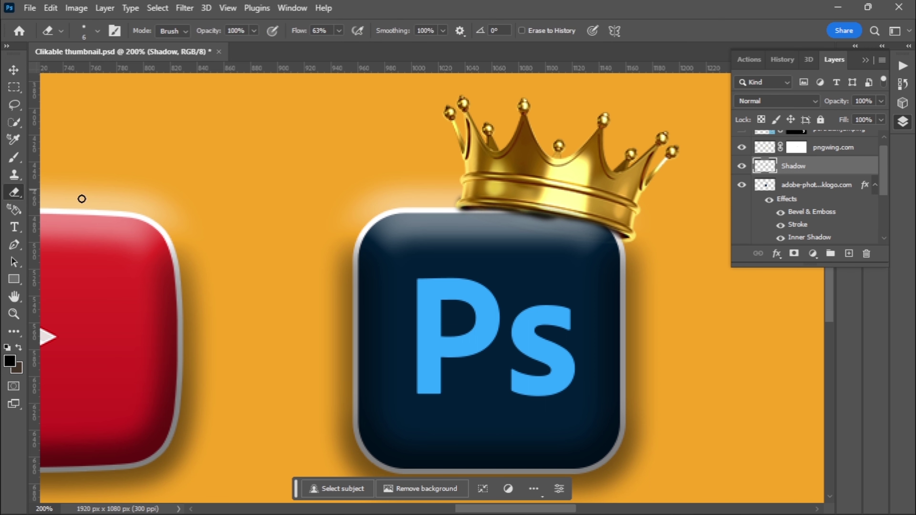
right_click(525, 232)
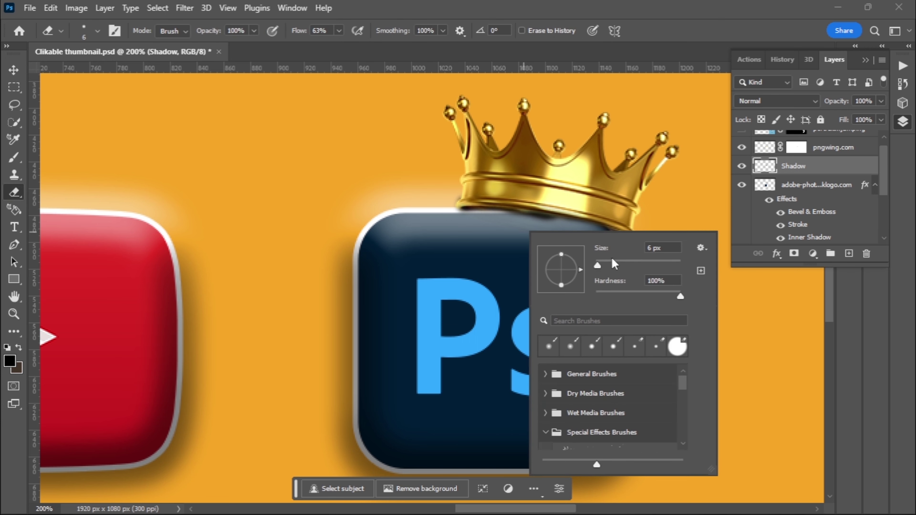
left_click_drag(616, 265, 608, 266)
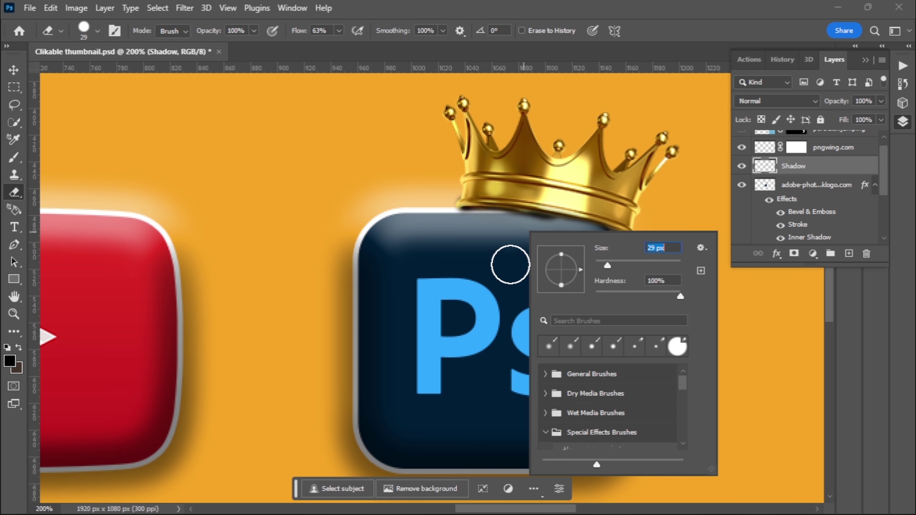
left_click_drag(681, 296, 549, 286)
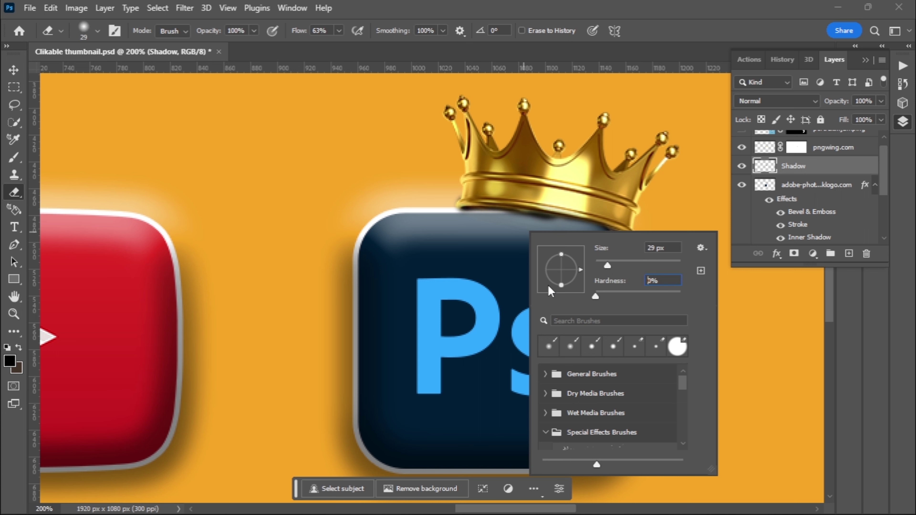
left_click(503, 245)
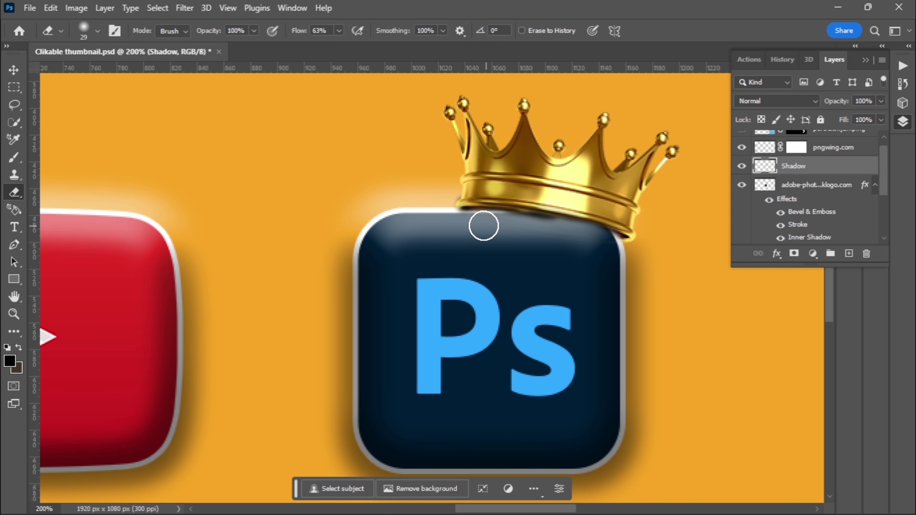
mouse_move(484, 226)
left_mouse_down()
mouse_move(462, 225)
mouse_move(566, 235)
mouse_move(514, 236)
left_mouse_up()
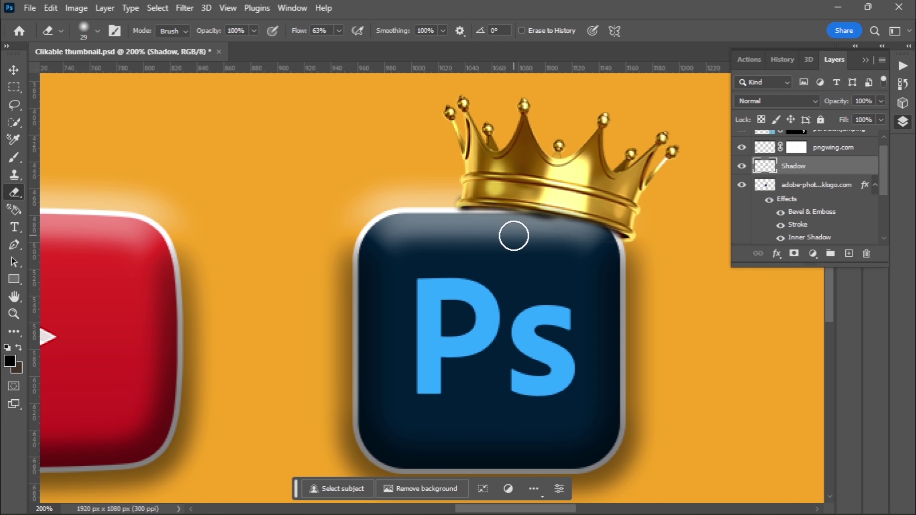
right_click(514, 236)
left_click(589, 274)
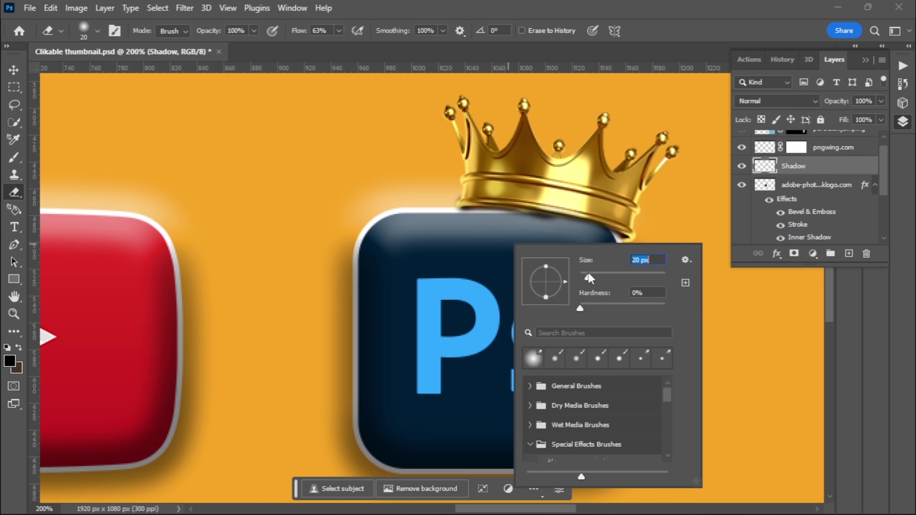
key("Return")
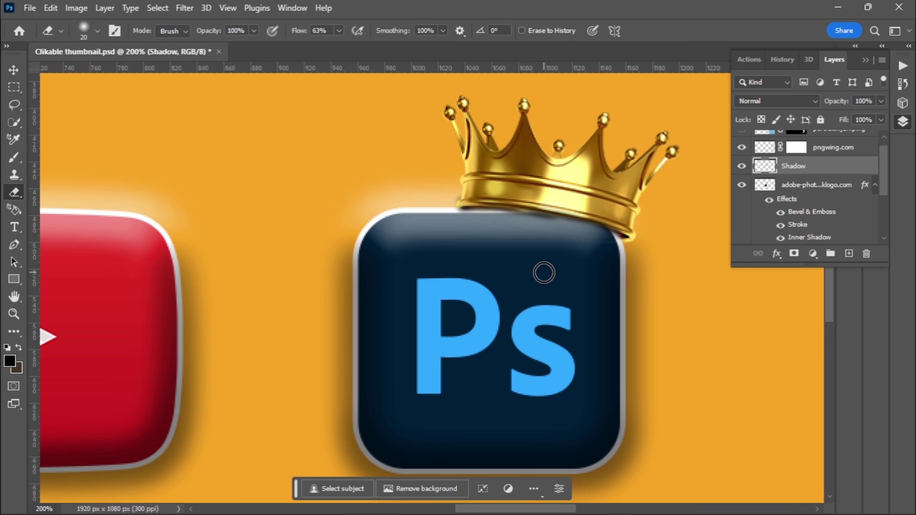
key("ctrl+0")
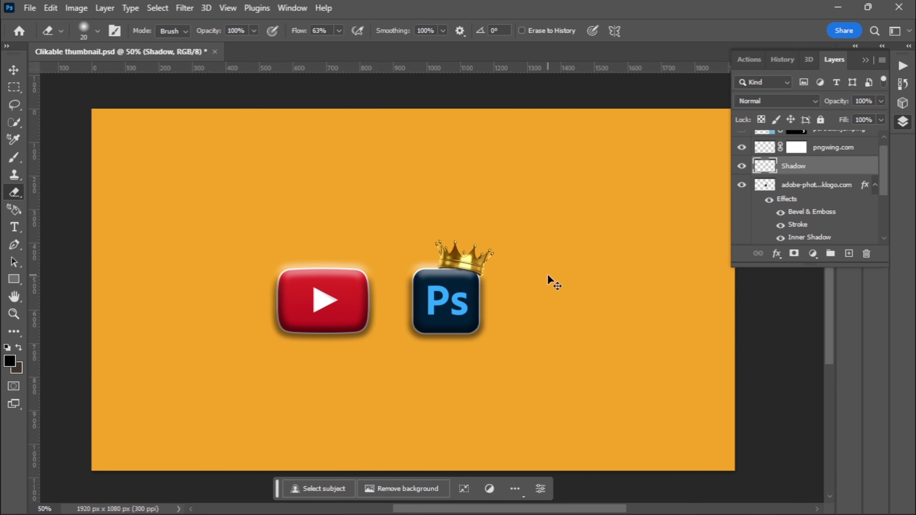
Select the portrait-young-female-jumping layer and place a Lorem Ipsum type layer near the top
left_click(14, 69)
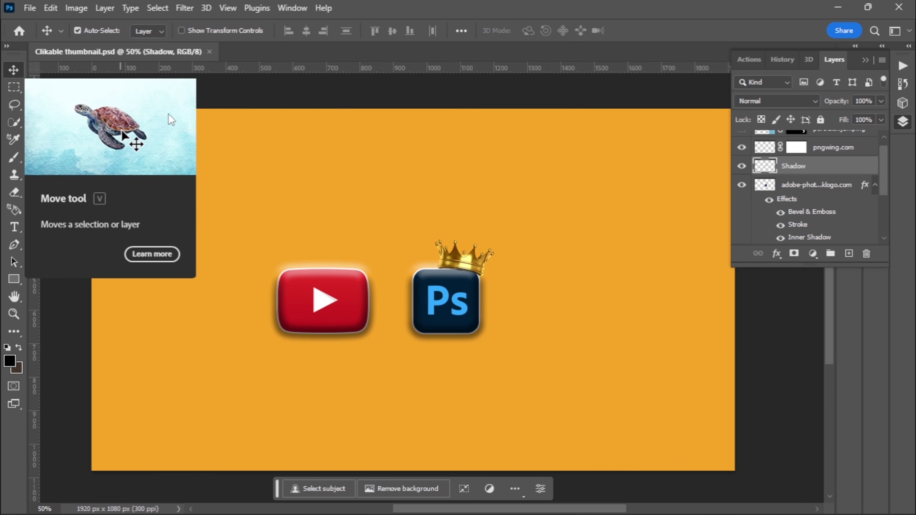
mouse_move(388, 192)
left_mouse_down()
mouse_move(395, 210)
mouse_move(384, 184)
left_mouse_up()
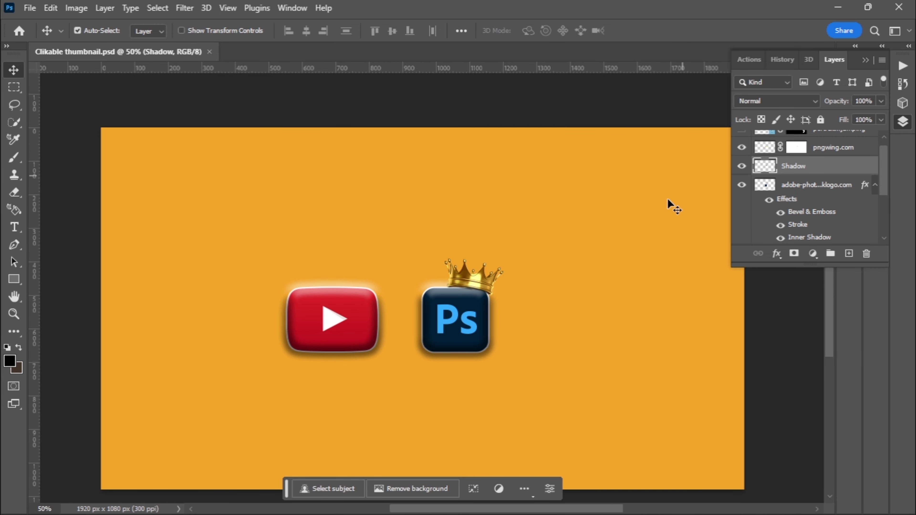
scroll(859, 205, "up", 1)
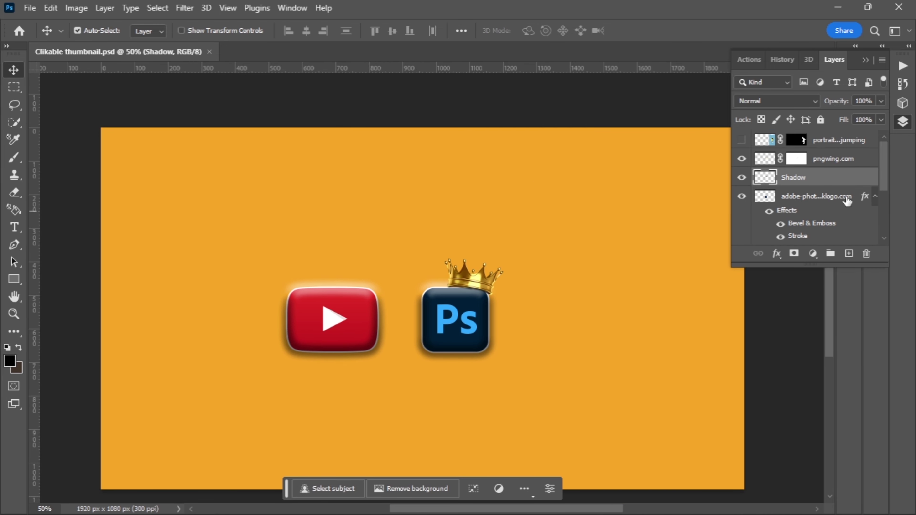
left_click(851, 145)
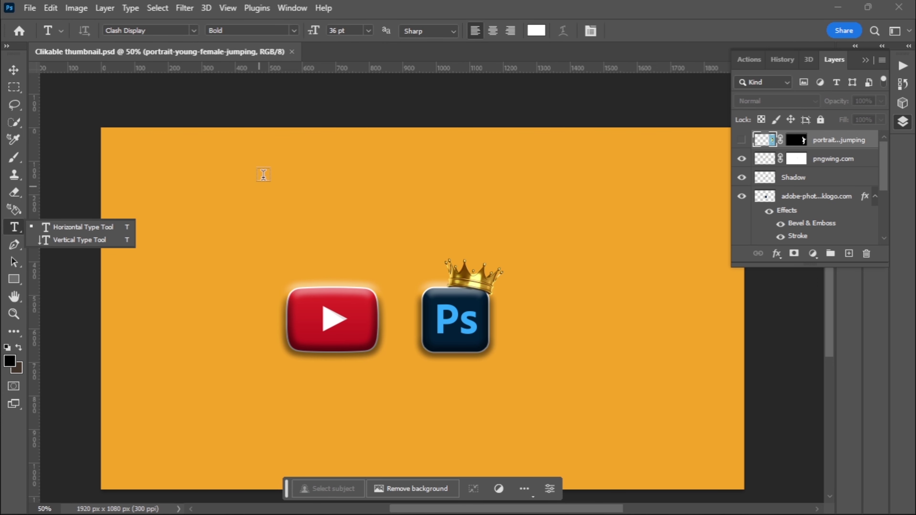
left_click(263, 175)
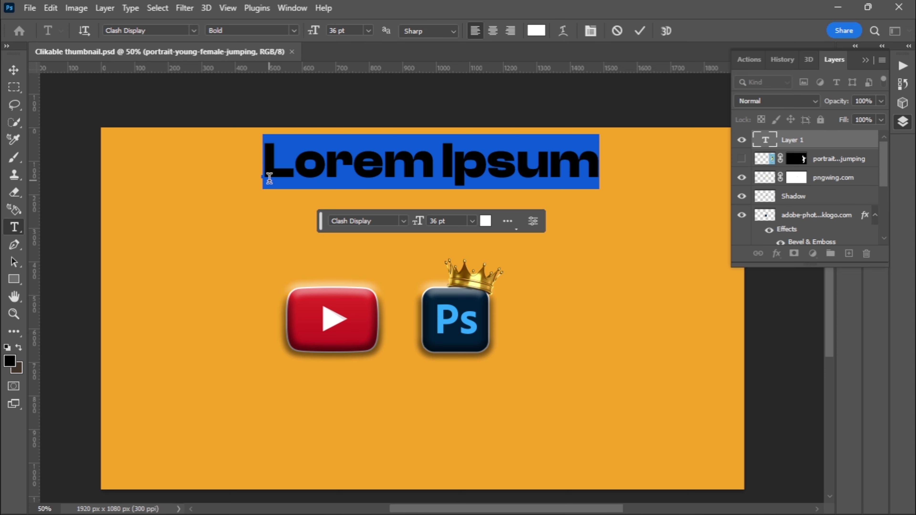
Type YOUTUBE, duplicate it below, and retype the copy as THUMBNAIL
type("YO")
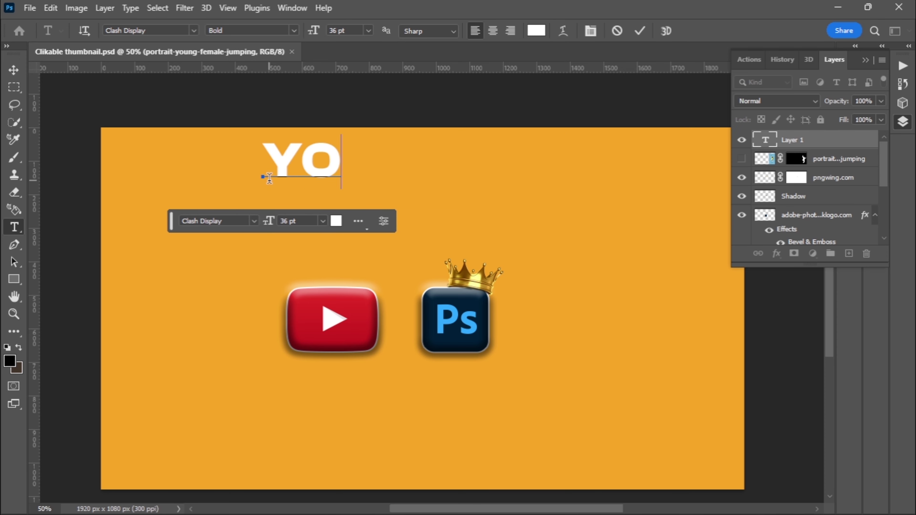
type("UTUBE")
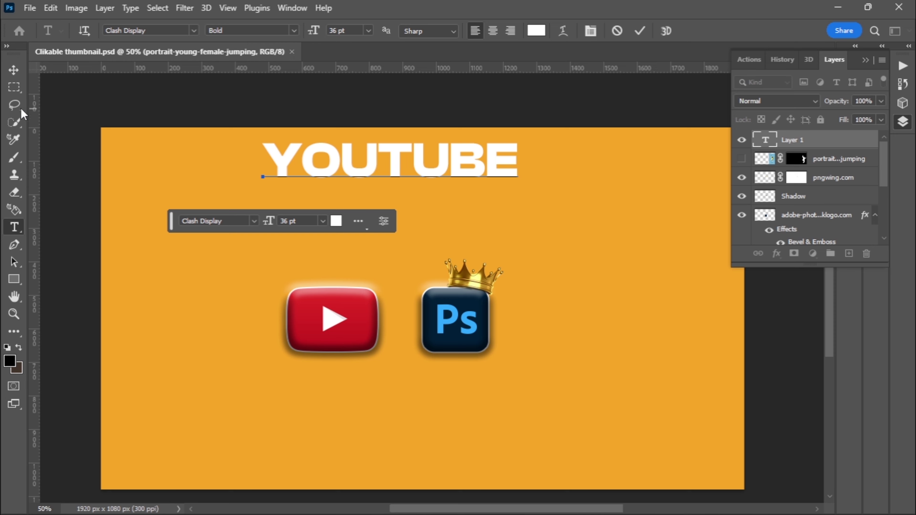
left_click(14, 70)
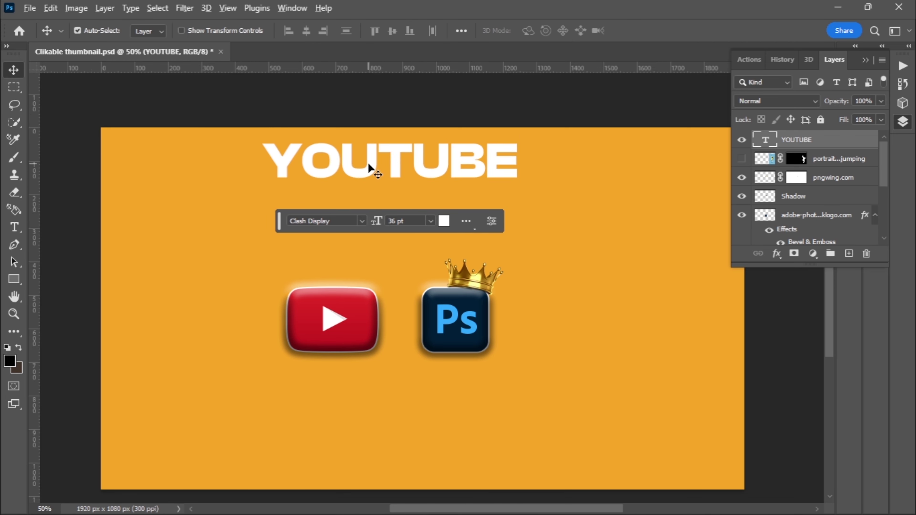
left_click_drag(369, 165, 366, 221)
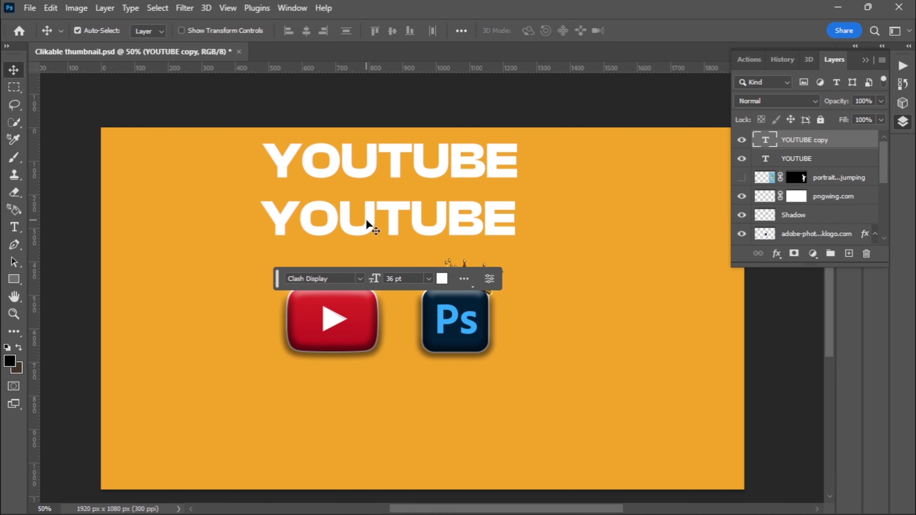
double_click(367, 219)
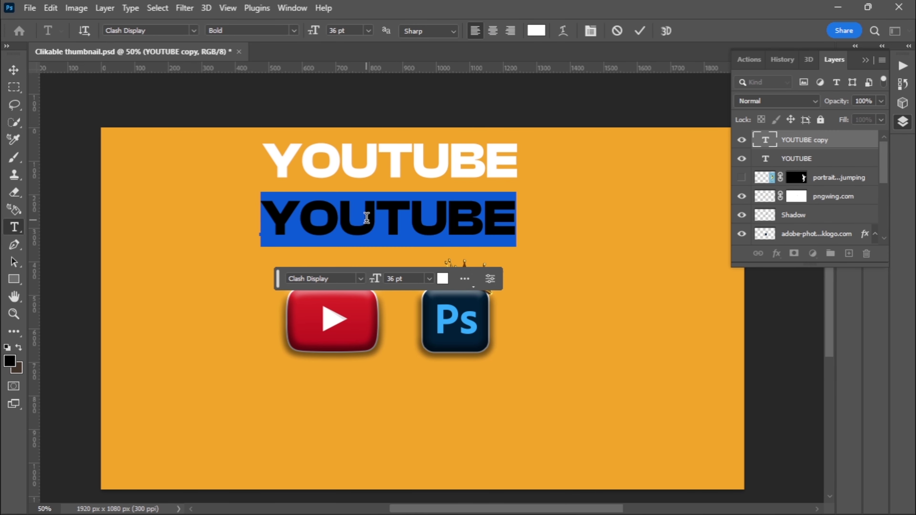
type("THUM")
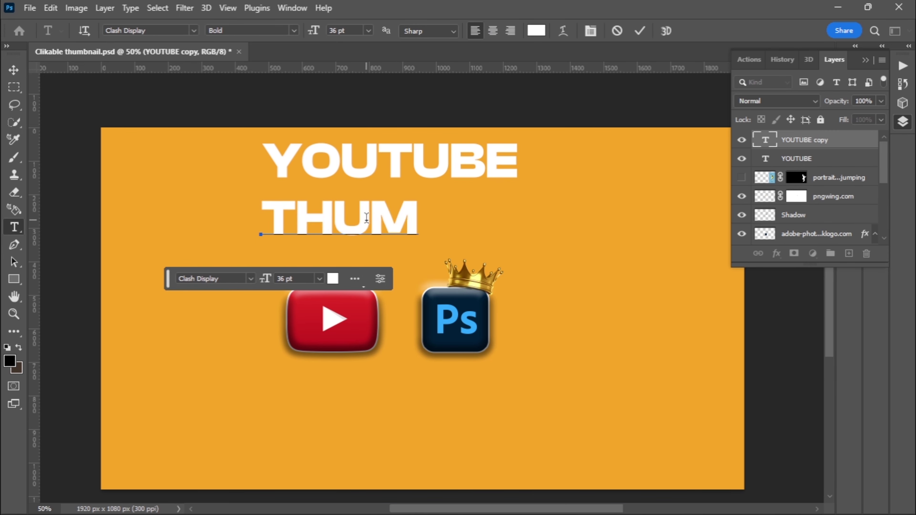
type("B")
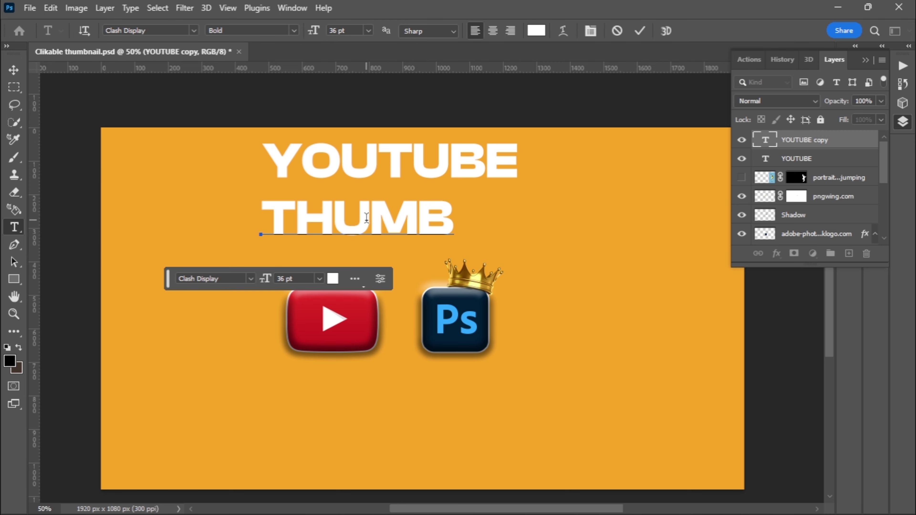
type("NAIL")
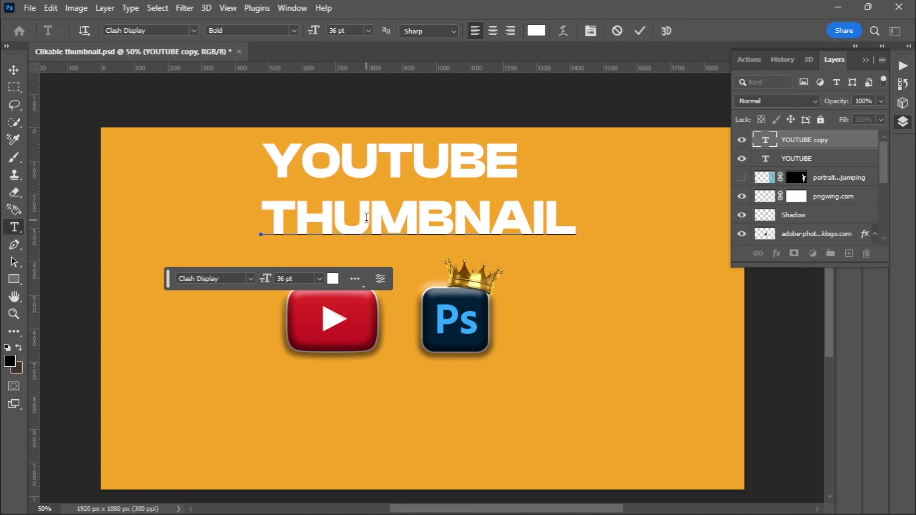
left_click(14, 70)
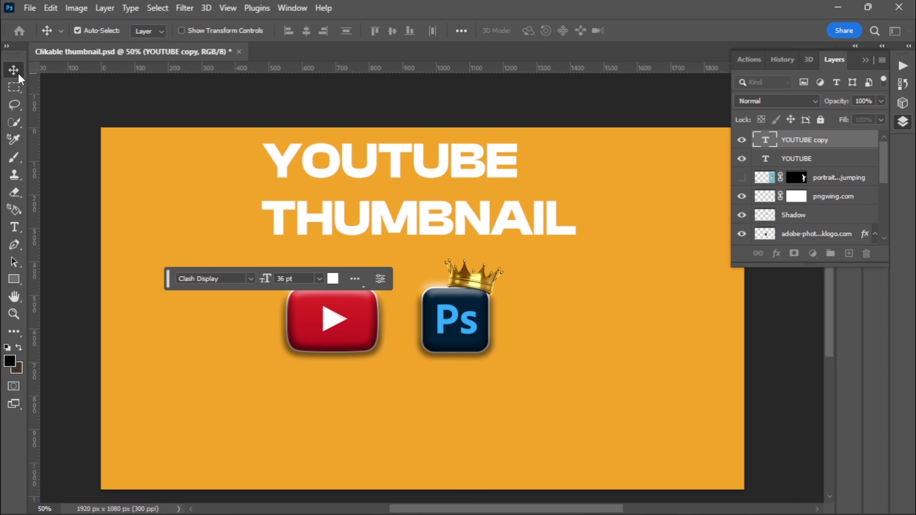
Save the document and shift THUMBNAIL left to center it under YOUTUBE
key("ctrl+s")
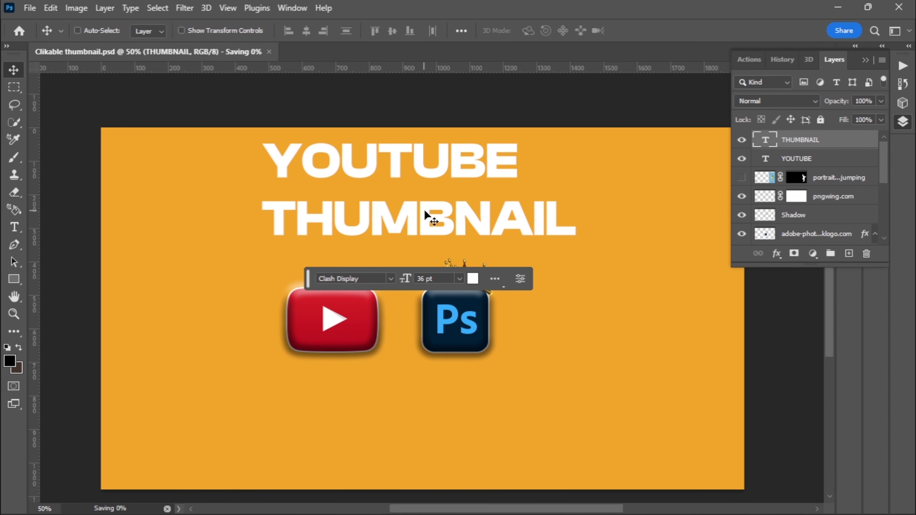
key("ctrl+minus")
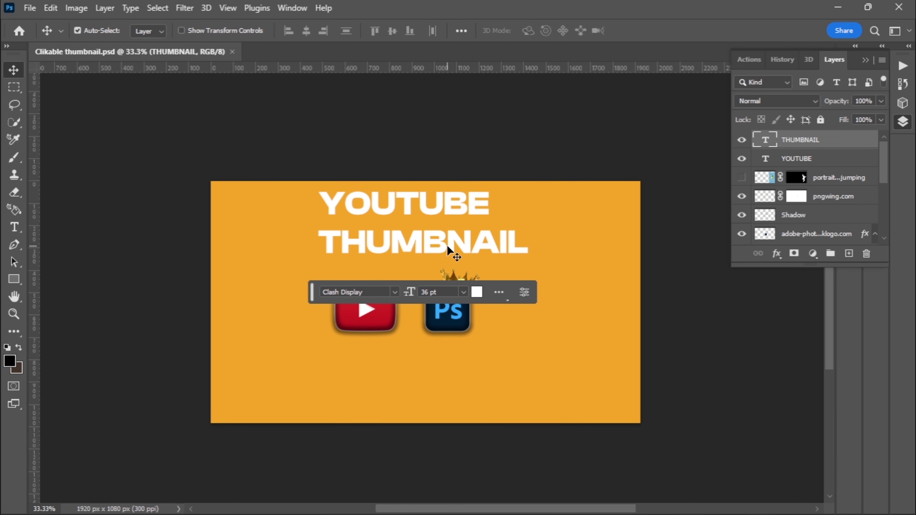
left_click_drag(447, 245, 428, 248)
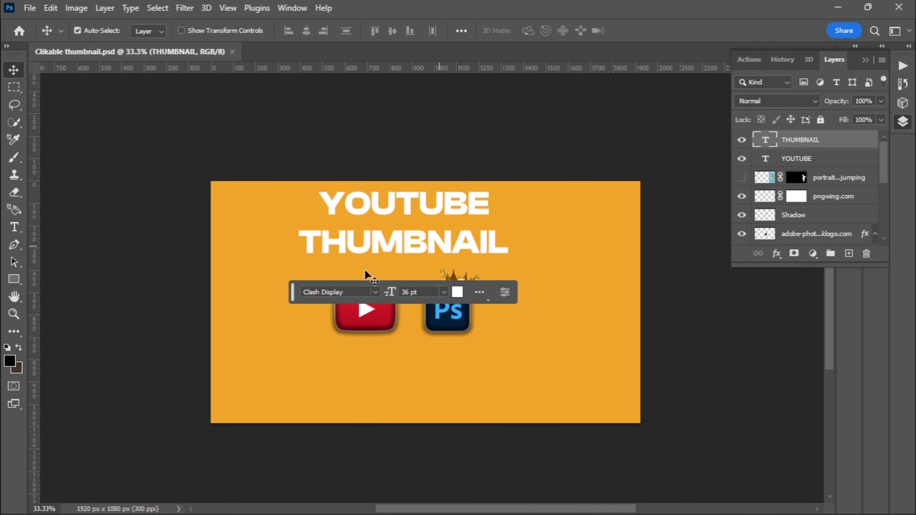
Scale the YouTube and Ps logos together to about 194% and center them on the canvas
left_click_drag(260, 274, 505, 363)
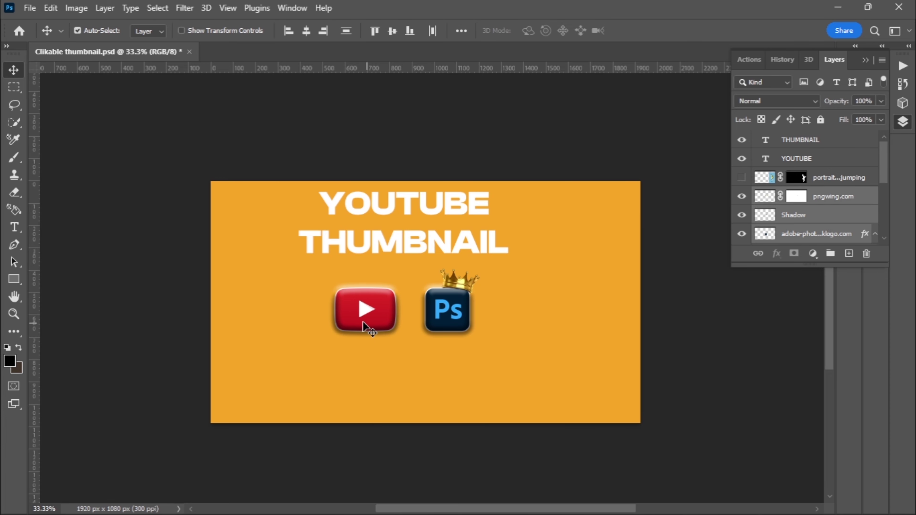
key("ctrl+t")
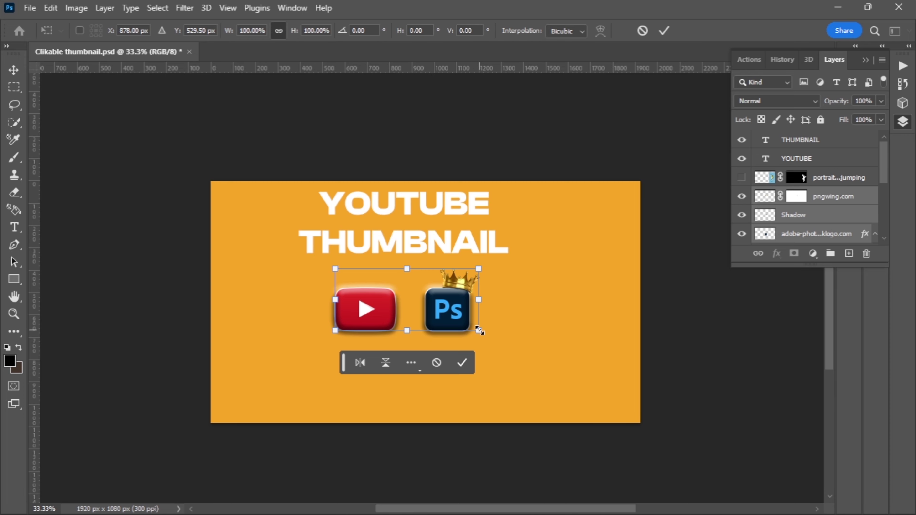
mouse_move(480, 330)
left_mouse_down()
mouse_move(520, 360)
mouse_move(615, 390)
mouse_move(528, 356)
left_mouse_up()
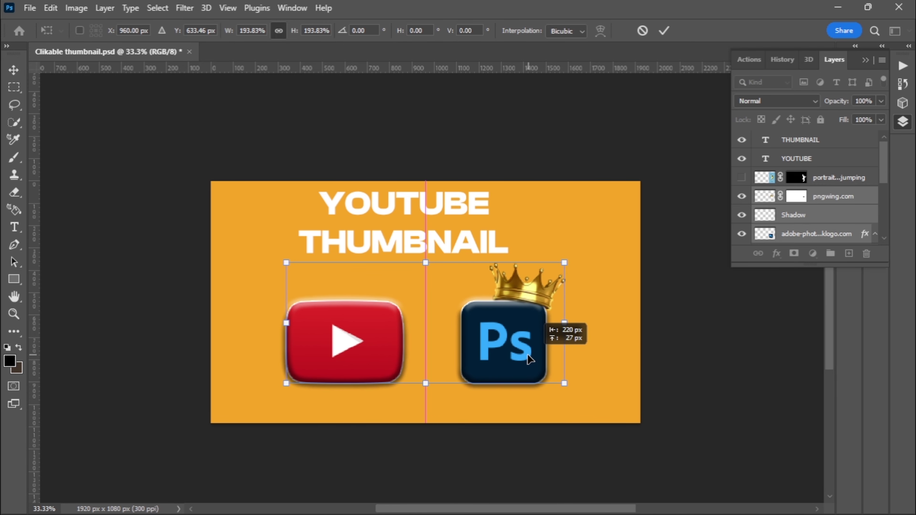
left_click_drag(529, 358, 529, 358)
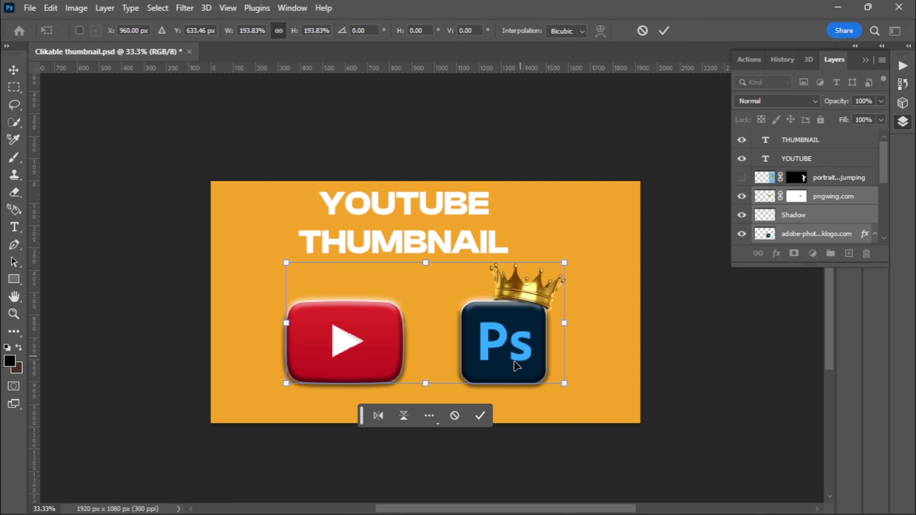
left_click(487, 421)
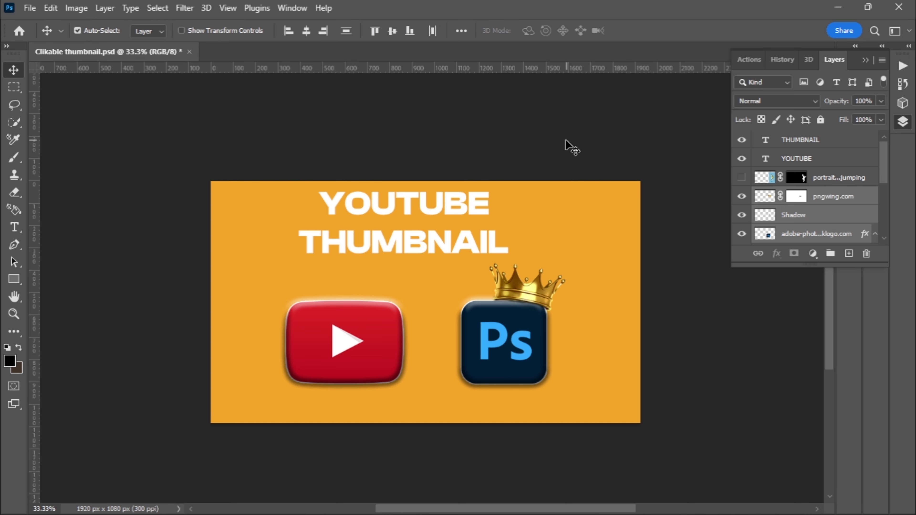
Save, lower THUMBNAIL by 43 px, and bring up Blending Options for the YOUTUBE layer
key("ctrl+s")
left_click_drag(402, 238, 401, 248)
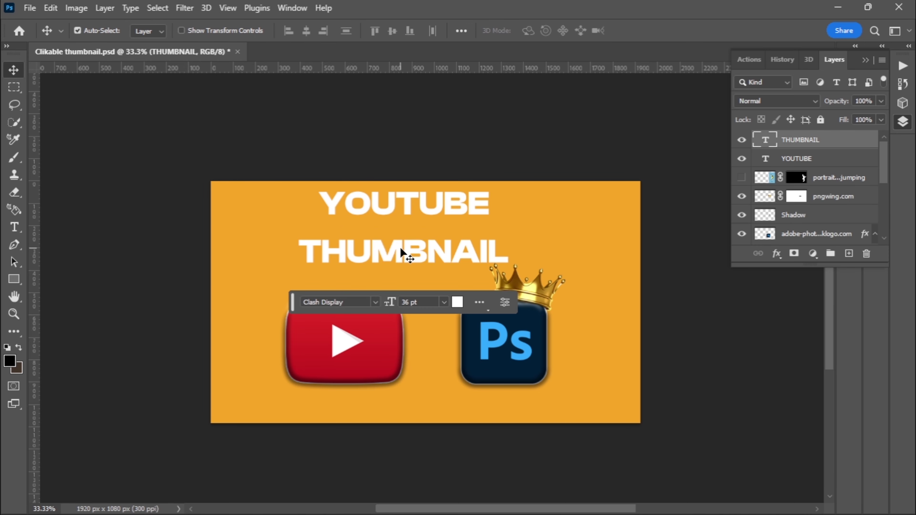
left_click(409, 202)
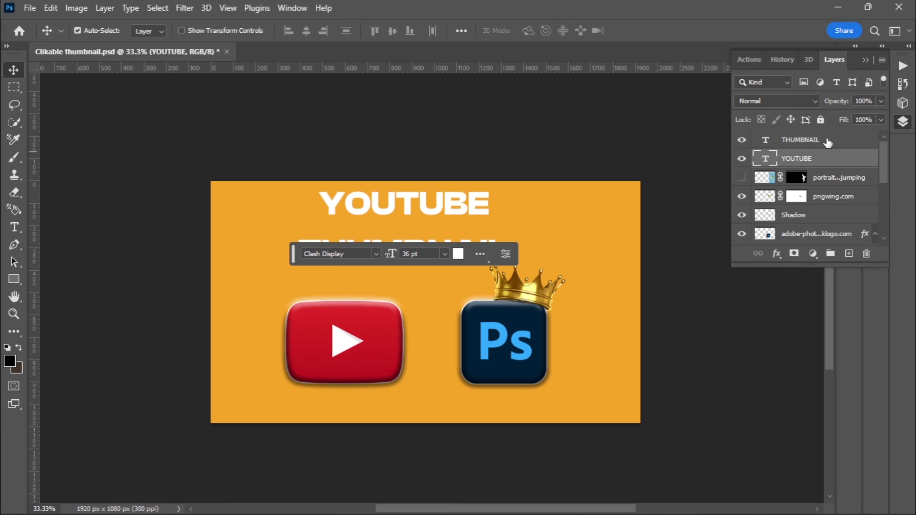
right_click(841, 158)
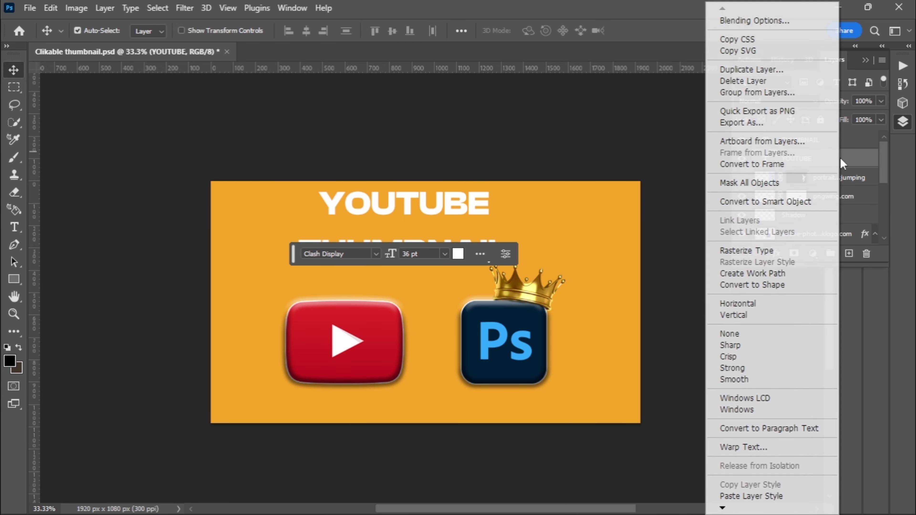
left_click(787, 24)
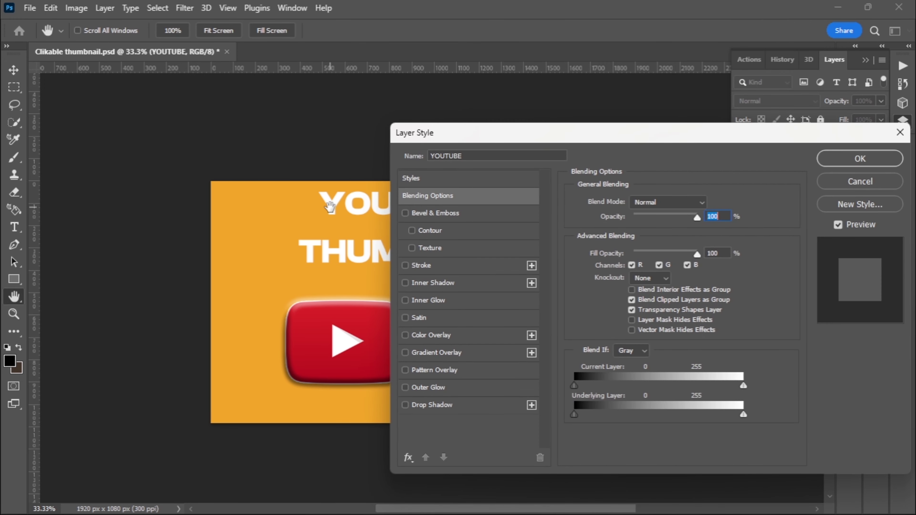
left_click_drag(330, 207, 185, 216)
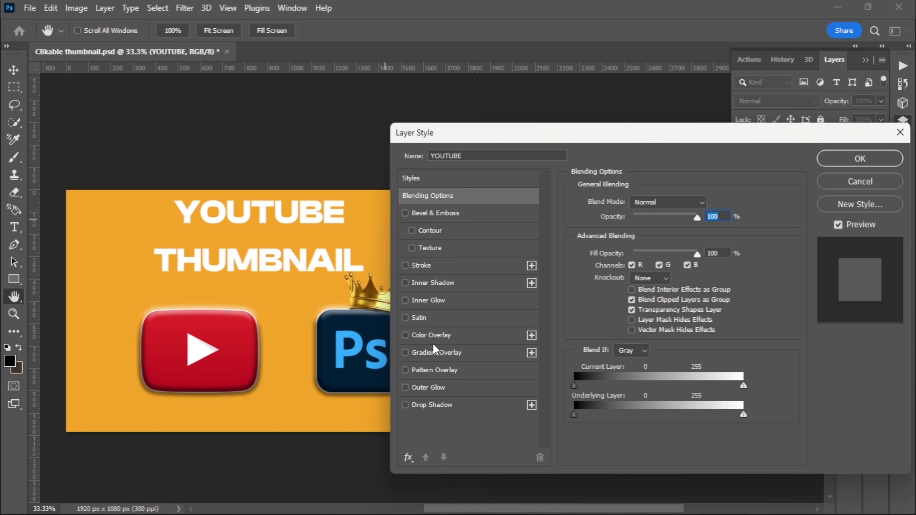
Give YOUTUBE a 90° linear orange-to-yellow Gradient Overlay and bring up its Gradient Editor
left_click(459, 354)
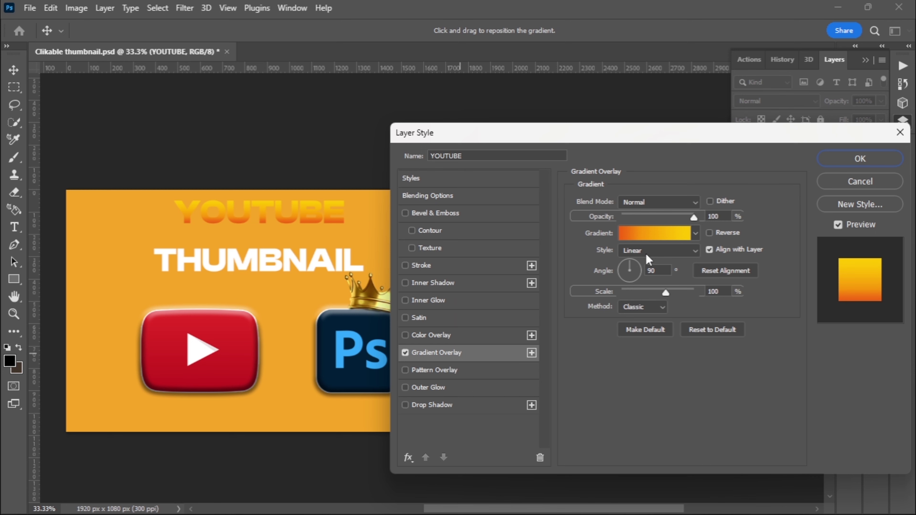
left_click(695, 233)
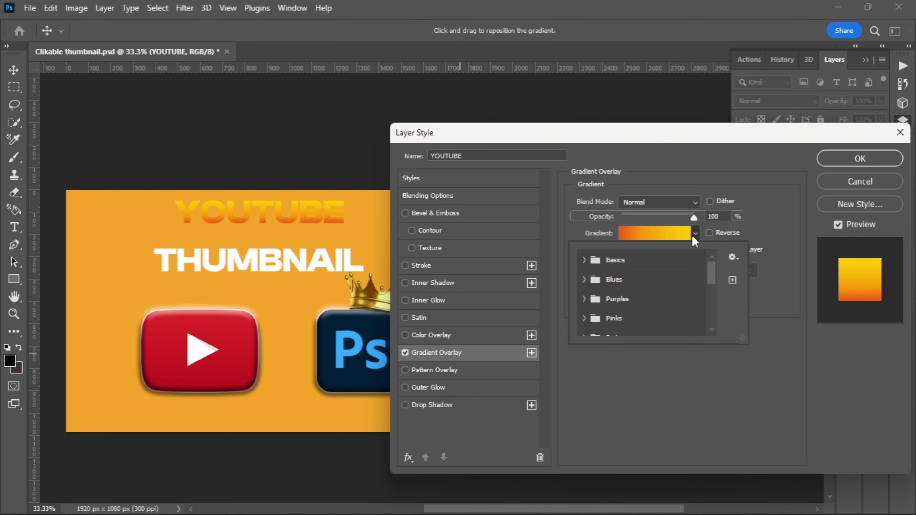
left_click(695, 233)
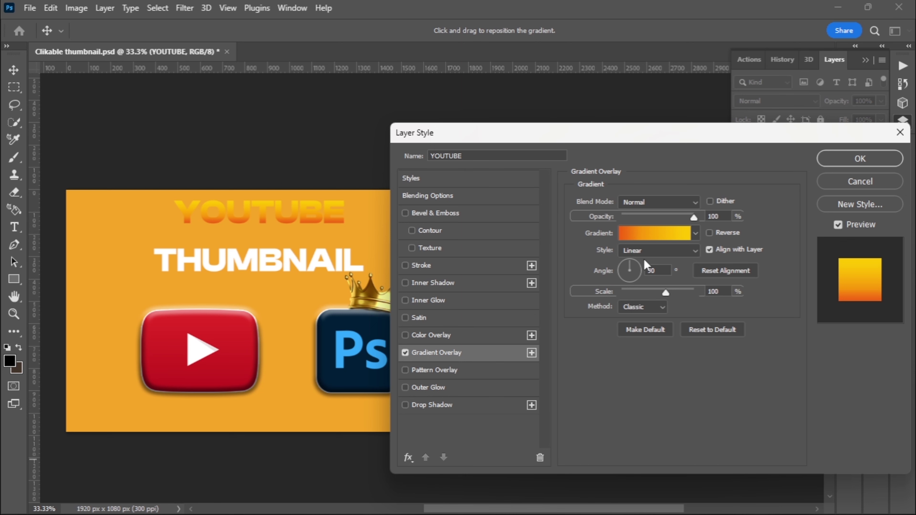
left_click(696, 233)
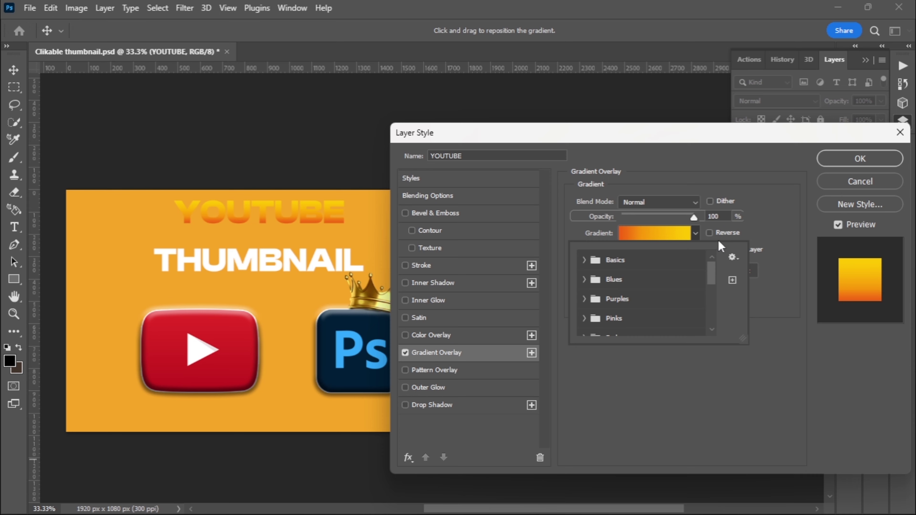
left_click(765, 198)
left_click(696, 233)
left_click(653, 234)
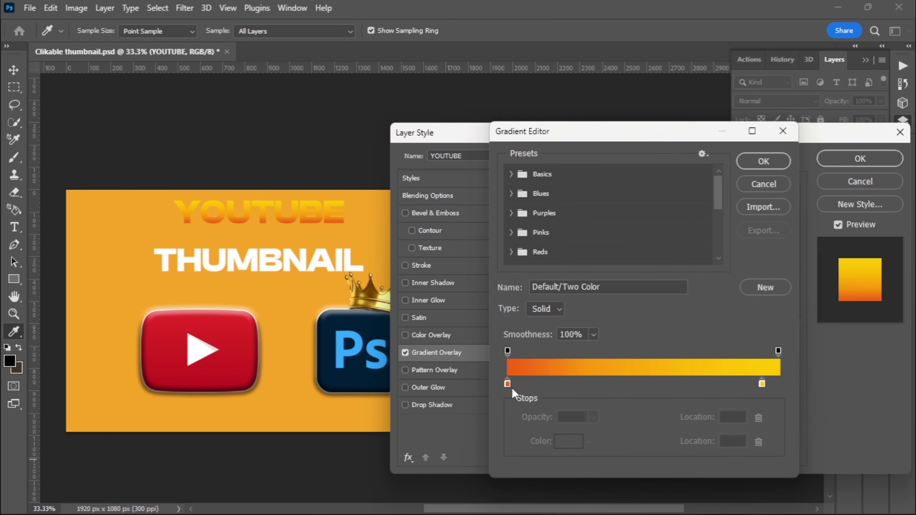
Set the gradient stops to #f46212 at 0% and #fec801 at 94%, and confirm
left_click(508, 384)
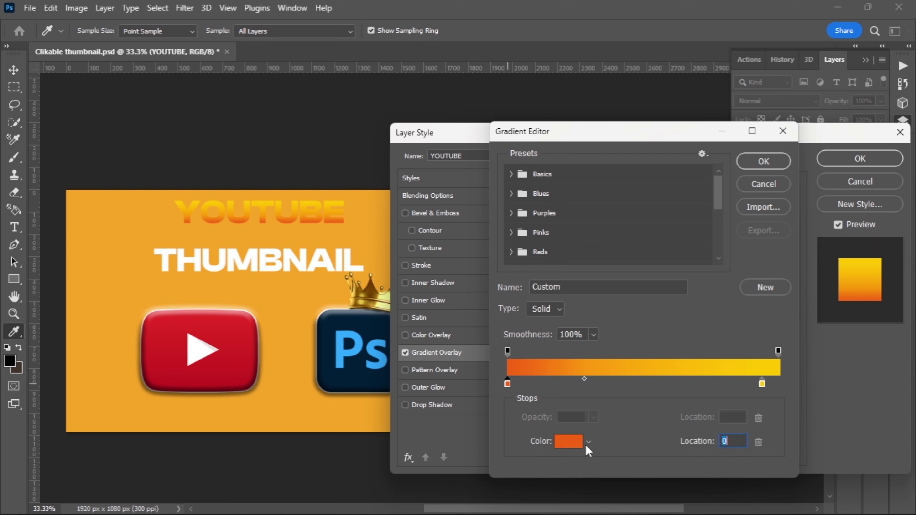
left_click(570, 440)
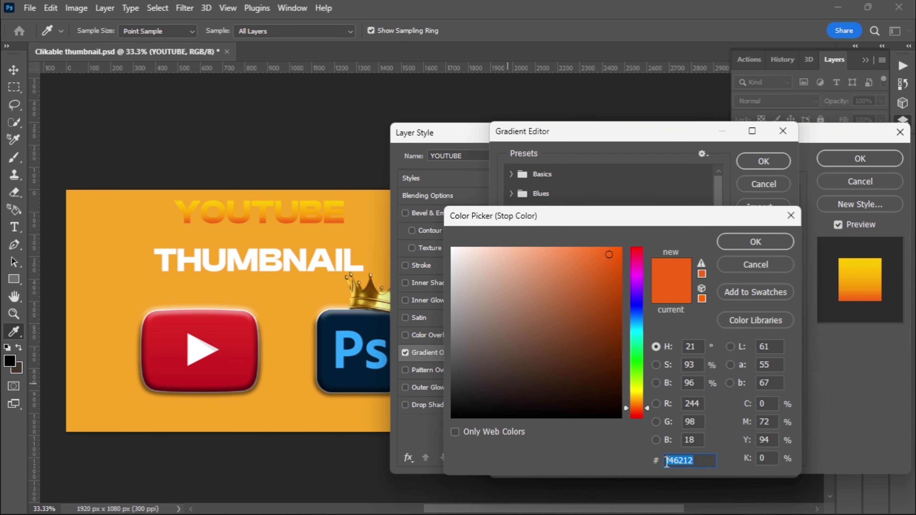
left_click(765, 245)
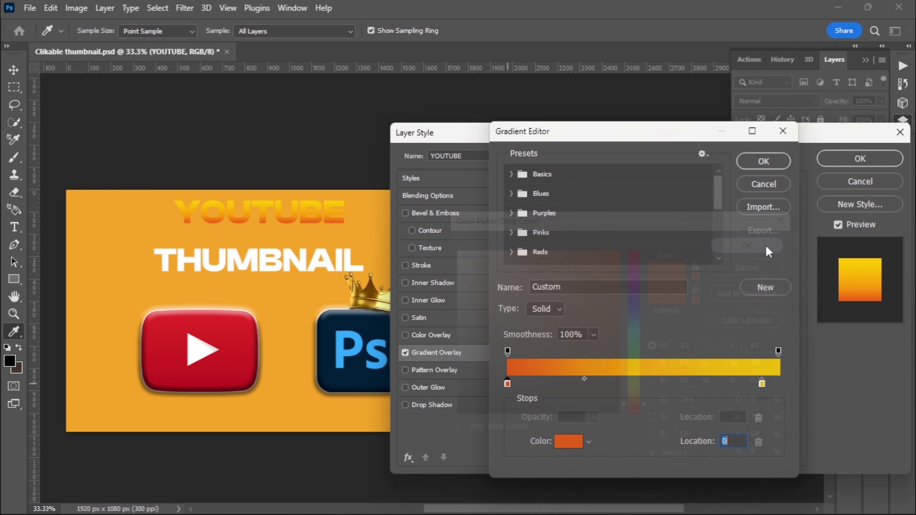
left_click(762, 385)
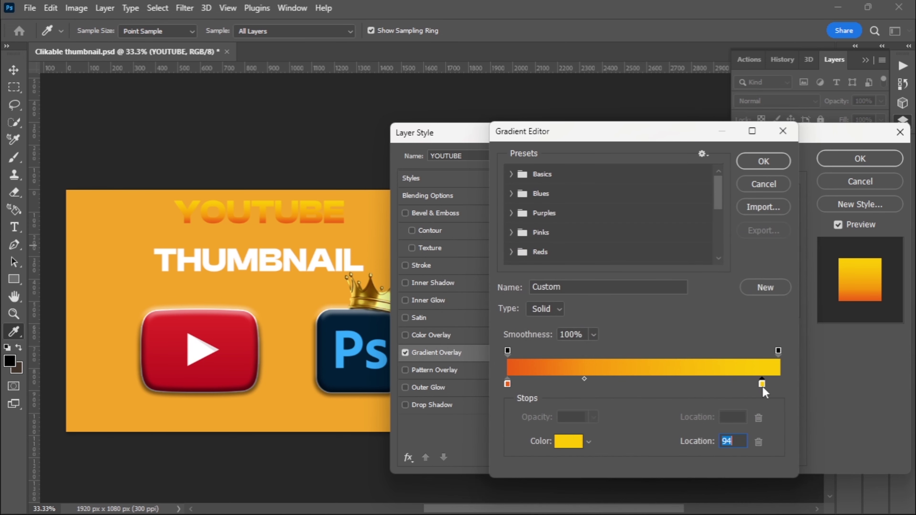
left_click(579, 440)
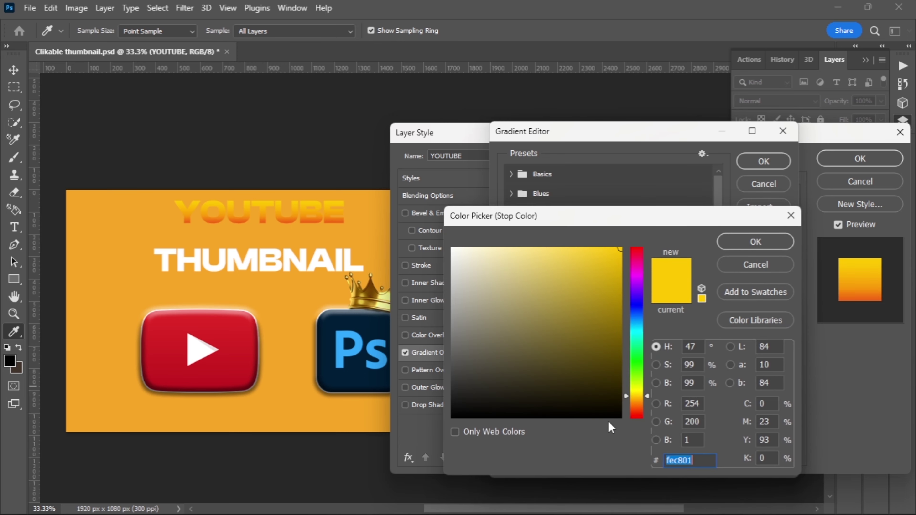
left_click(778, 243)
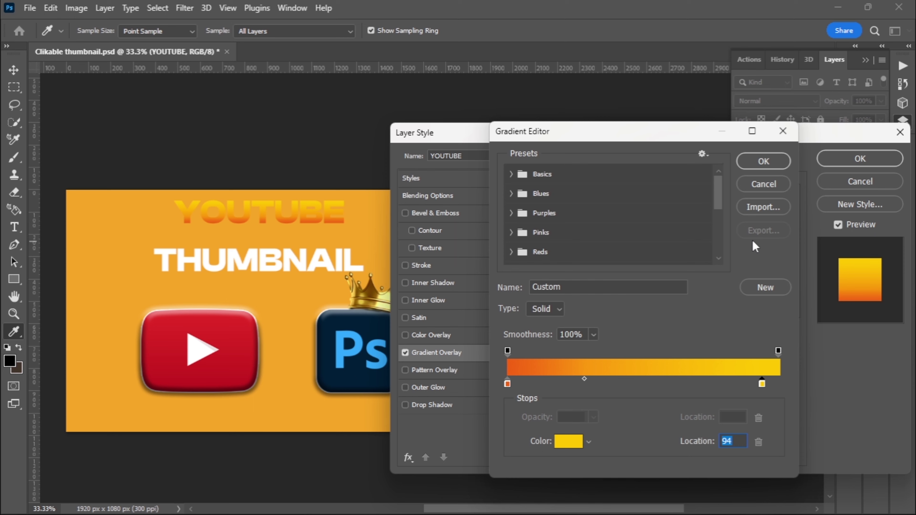
left_click(784, 166)
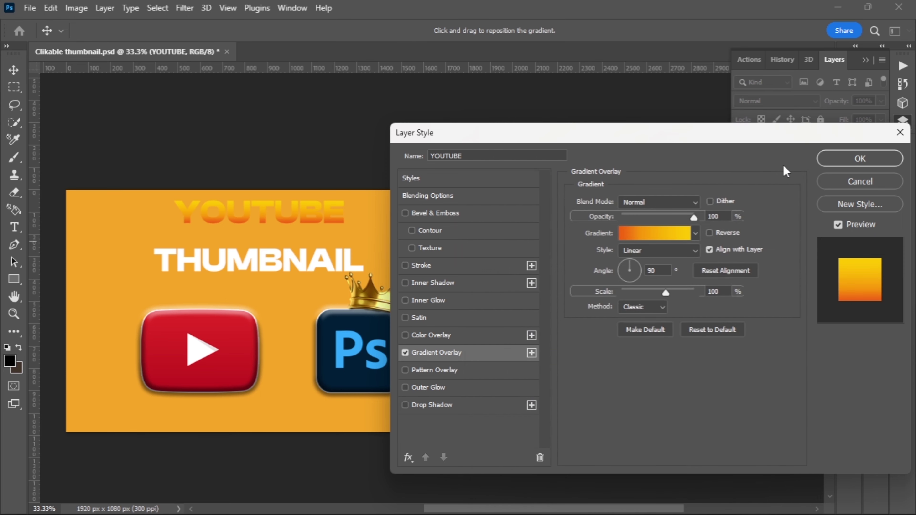
Add a Stroke to YOUTUBE in a very dark maroon colour
left_click(442, 266)
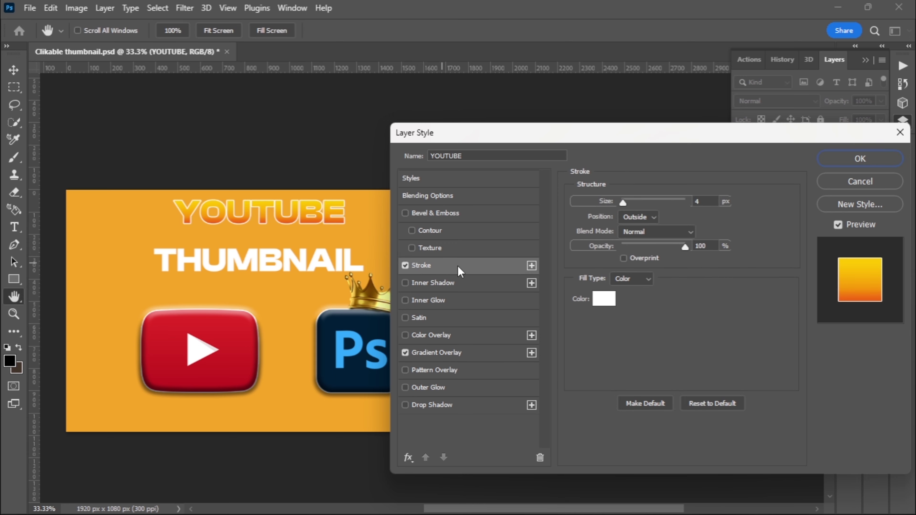
left_click(607, 304)
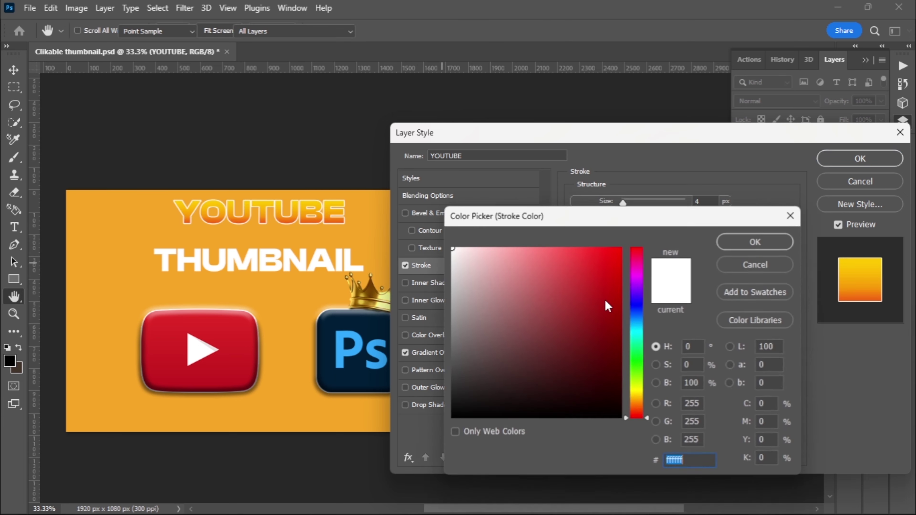
left_click(636, 406)
left_click_drag(632, 409, 633, 416)
left_click(613, 387)
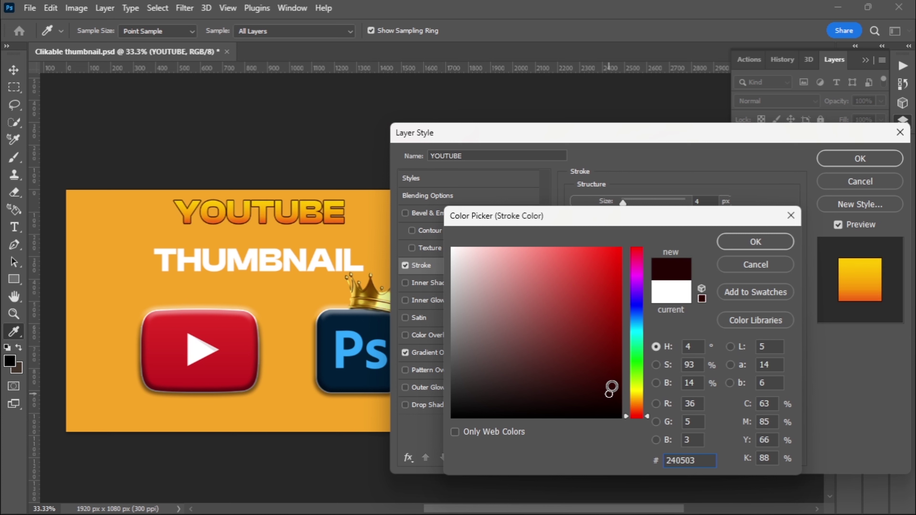
left_click(613, 386)
left_click(762, 248)
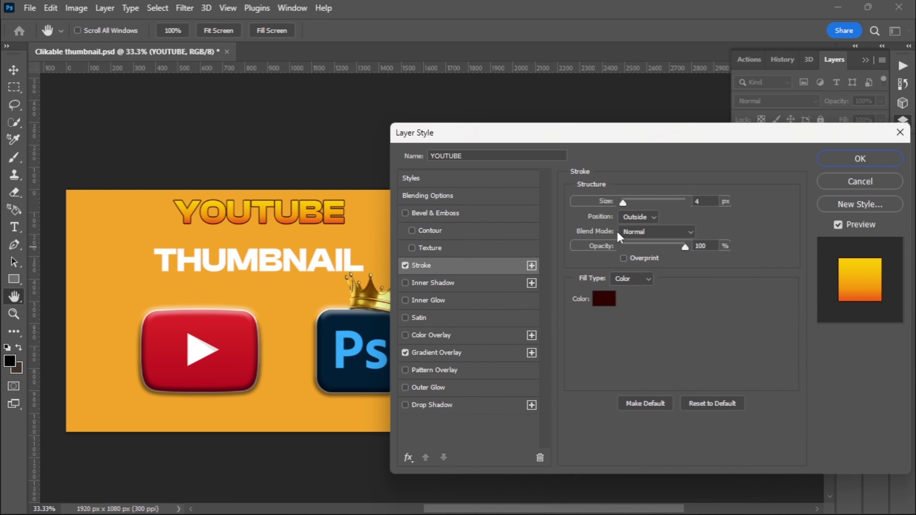
Set the stroke size to 10 px and, after trying Inside and Center, keep Position Outside
left_click_drag(624, 203, 629, 204)
left_click(639, 217)
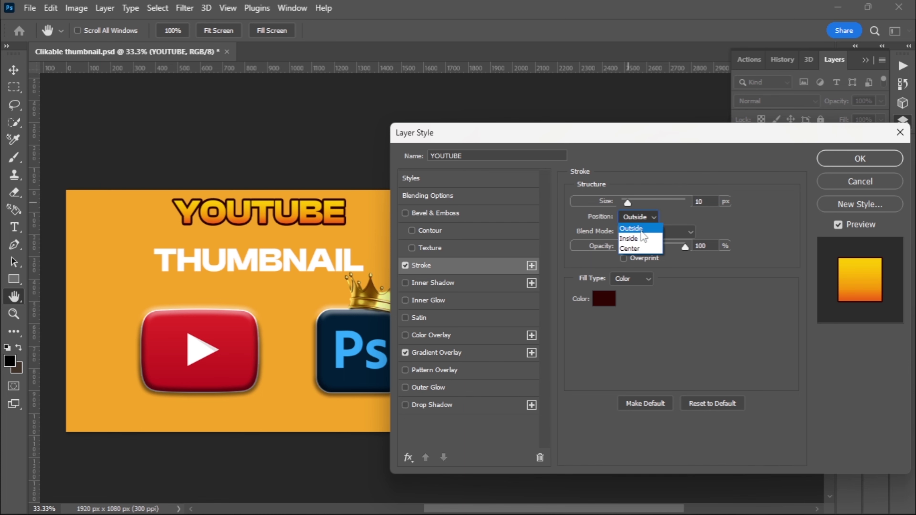
left_click(644, 239)
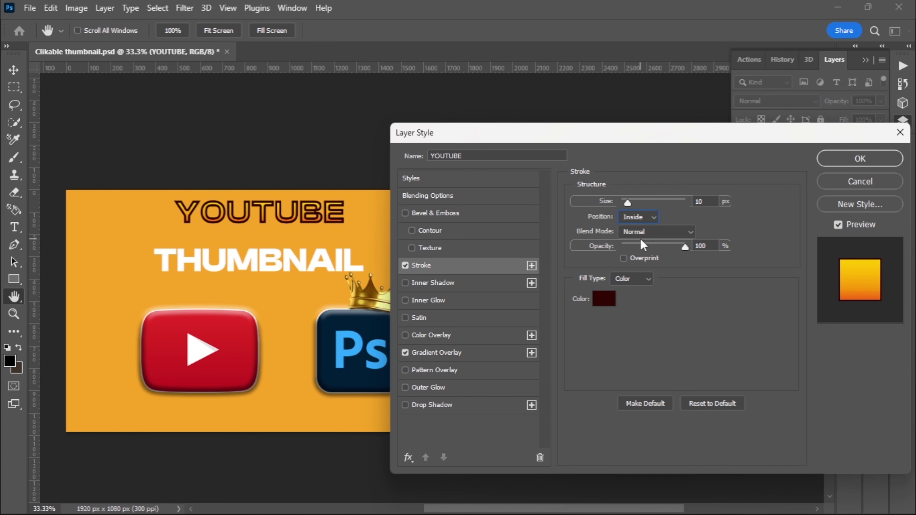
left_click(647, 219)
left_click(646, 228)
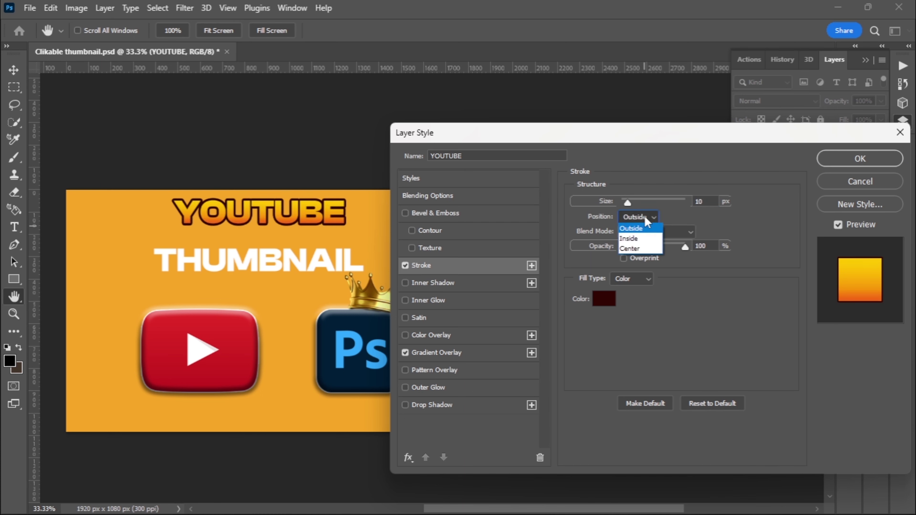
left_click(644, 248)
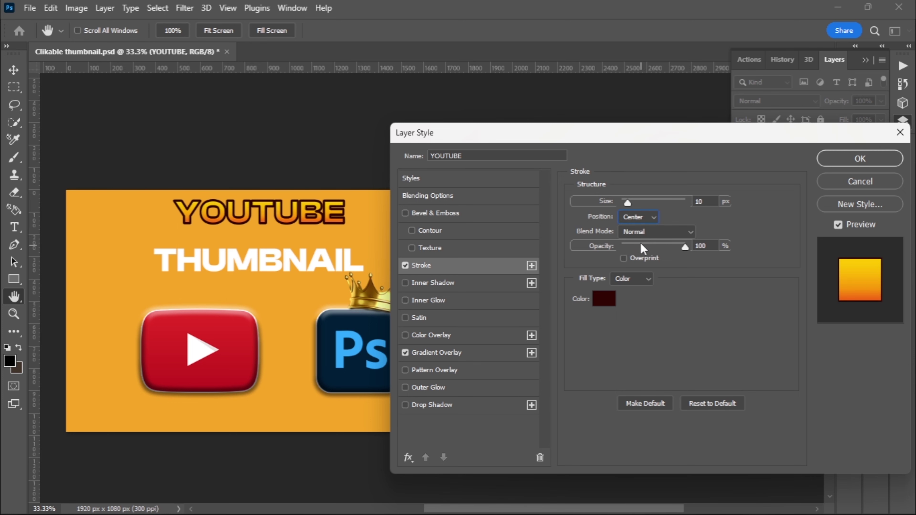
left_click(648, 221)
left_click(648, 228)
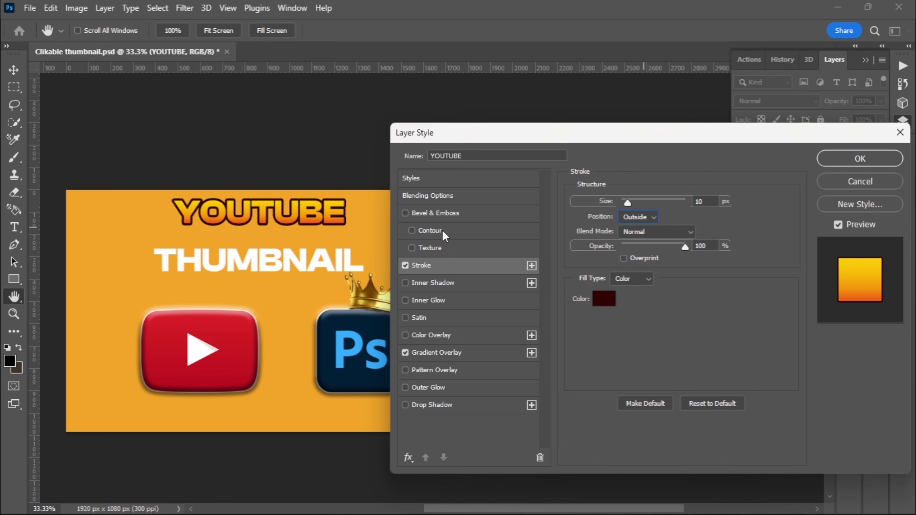
Turn on Bevel & Emboss for YOUTUBE with the Inner Bevel style
left_click(436, 212)
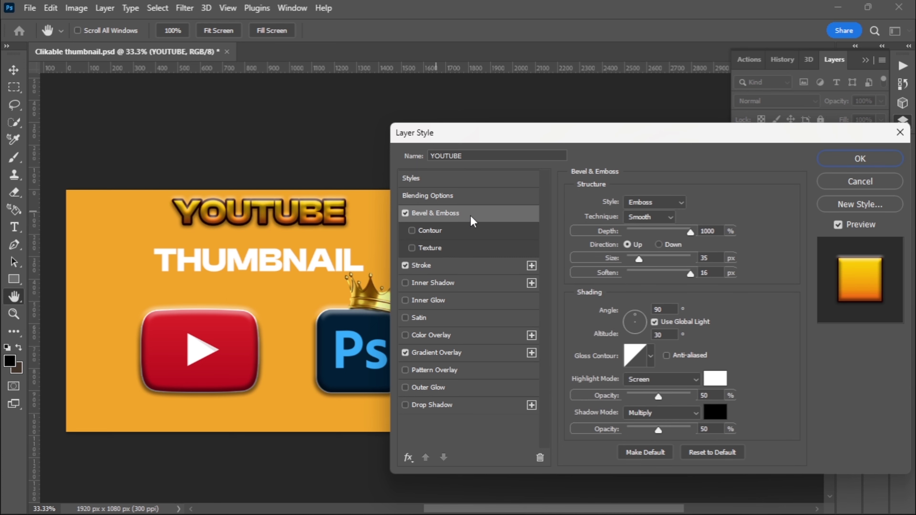
left_click(673, 201)
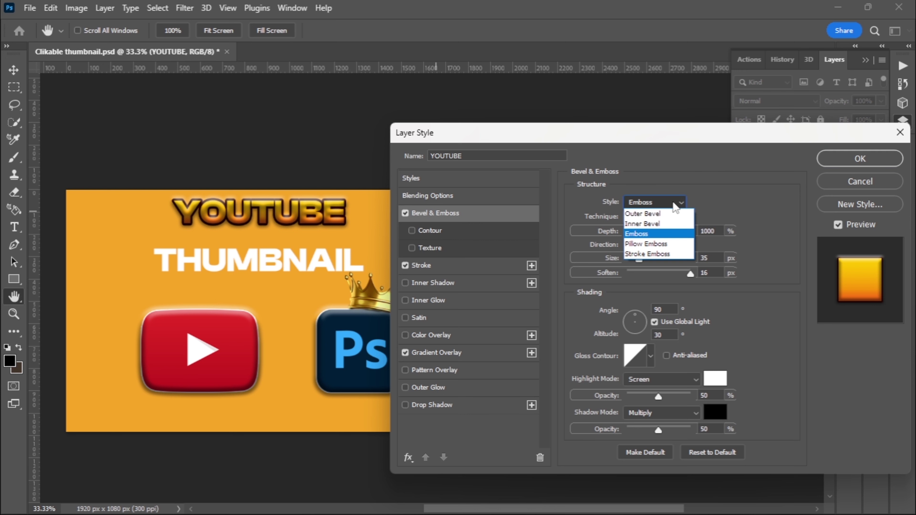
left_click(653, 214)
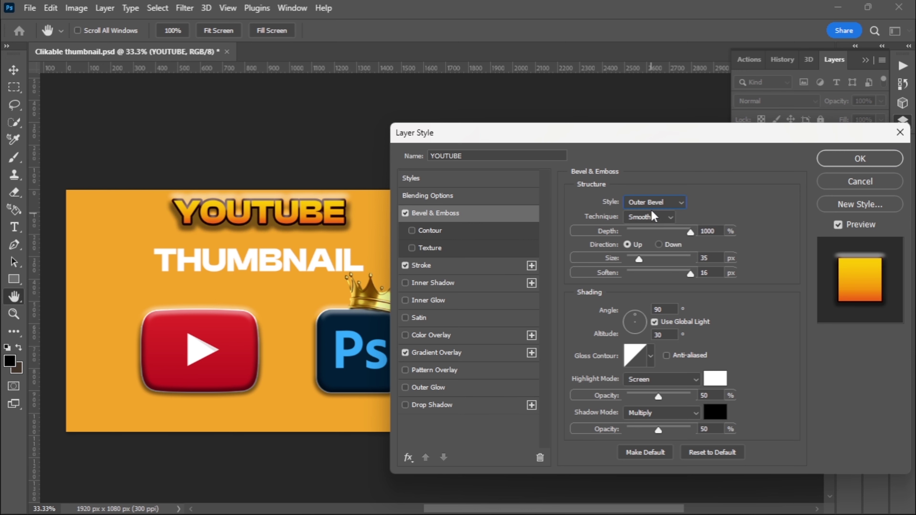
left_click(651, 206)
left_click(649, 229)
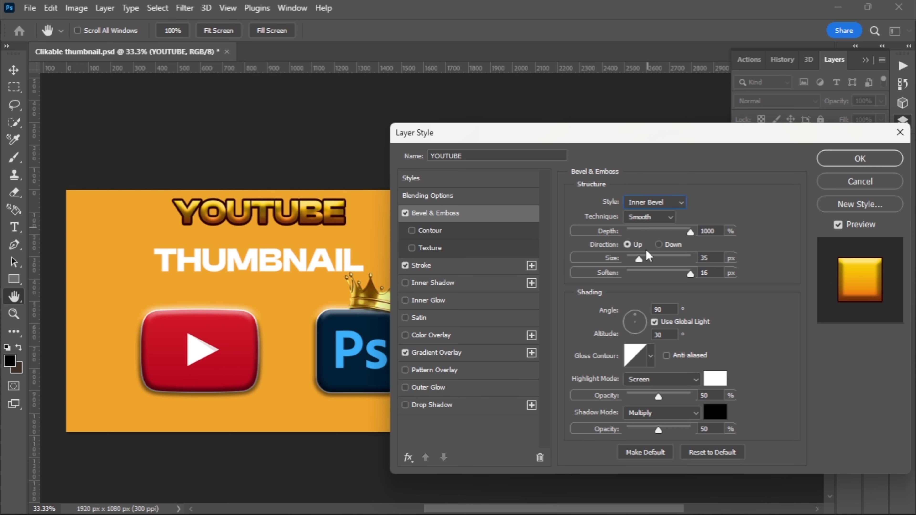
Set the bevel depth to 802%, size to 9 px and soften to 9 px
left_click_drag(640, 263, 638, 263)
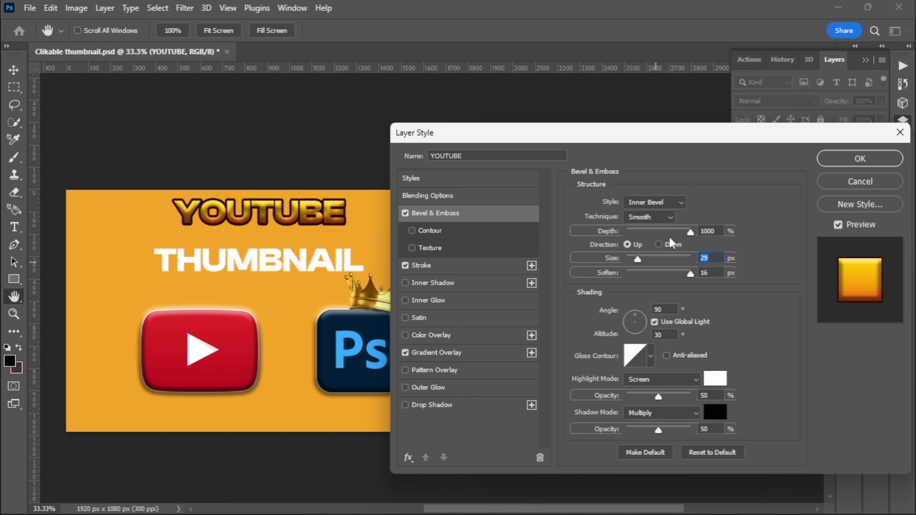
mouse_move(678, 237)
left_mouse_down()
mouse_move(668, 236)
mouse_move(679, 235)
left_mouse_up()
mouse_move(638, 259)
left_mouse_down()
mouse_move(707, 262)
mouse_move(624, 271)
mouse_move(657, 276)
mouse_move(635, 276)
left_mouse_up()
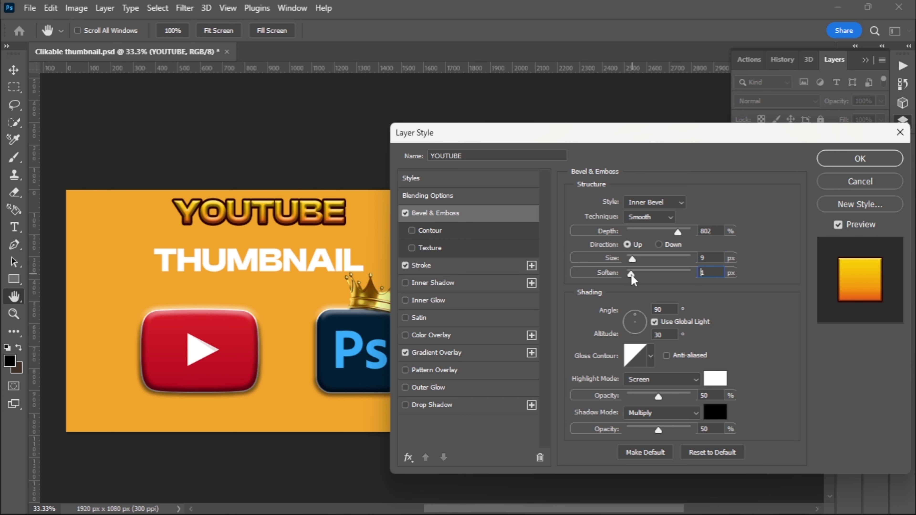
left_click_drag(635, 275, 665, 281)
Give the YOUTUBE bevel a rounded gloss contour, Outer Bevel style and 18 px size
left_click(651, 354)
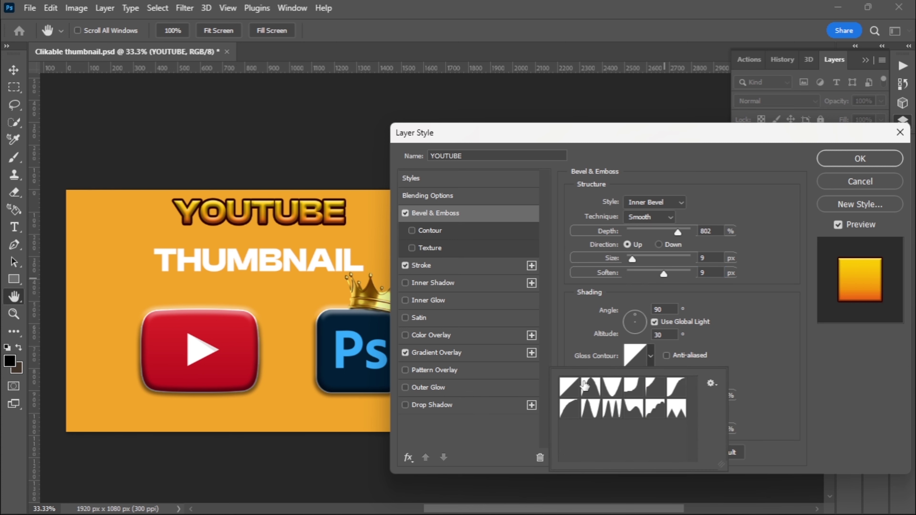
left_click(676, 391)
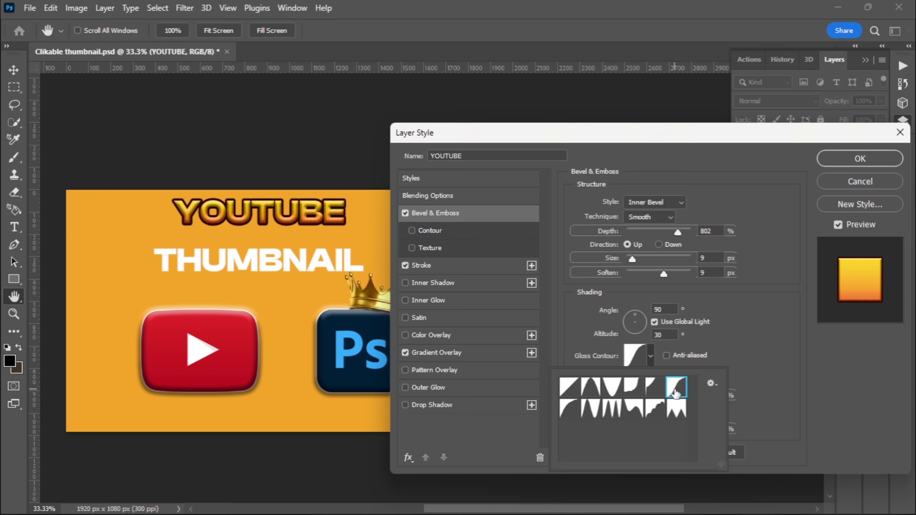
left_click(571, 410)
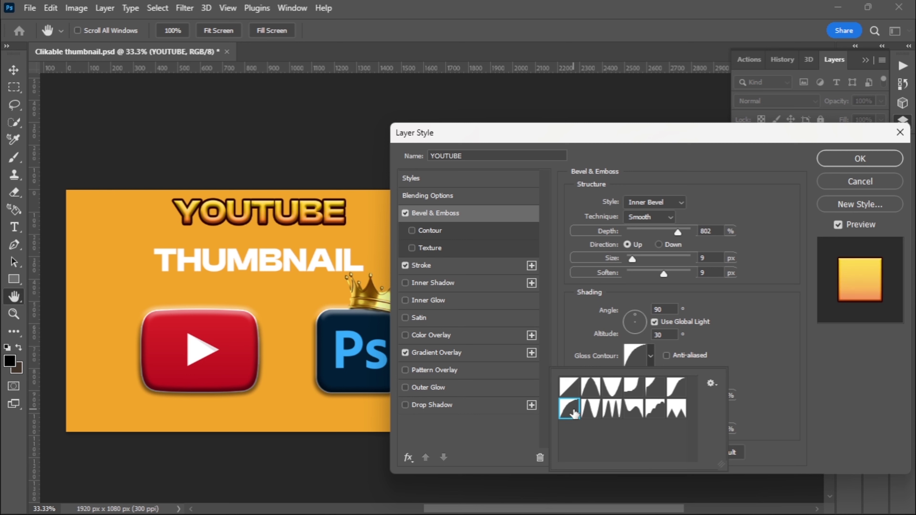
left_click(702, 336)
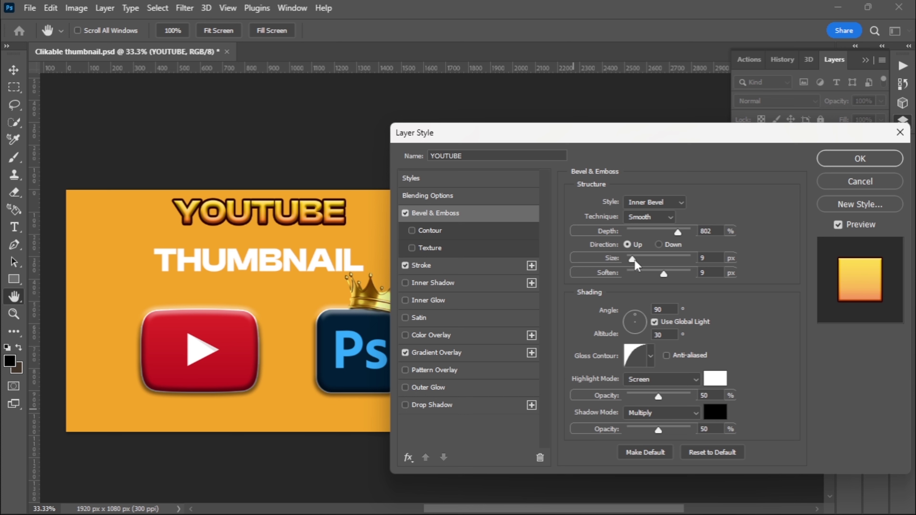
left_click_drag(634, 260, 635, 260)
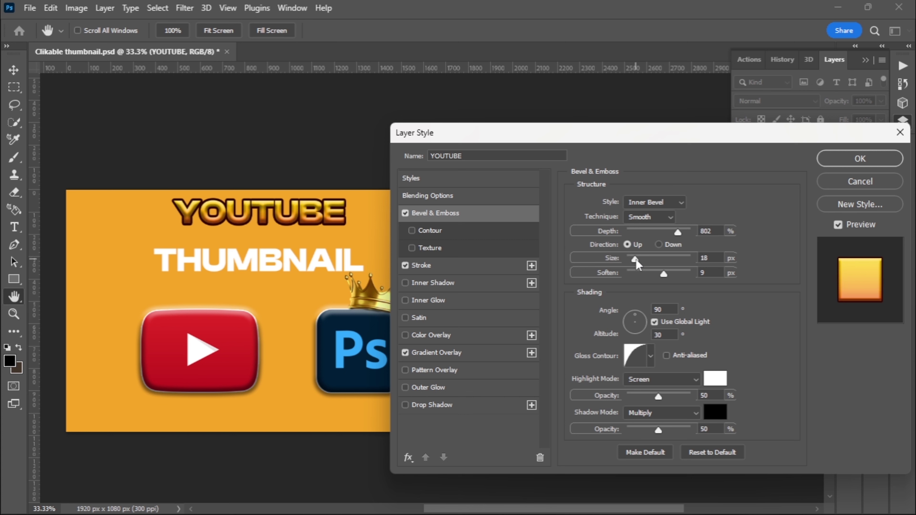
left_click(667, 206)
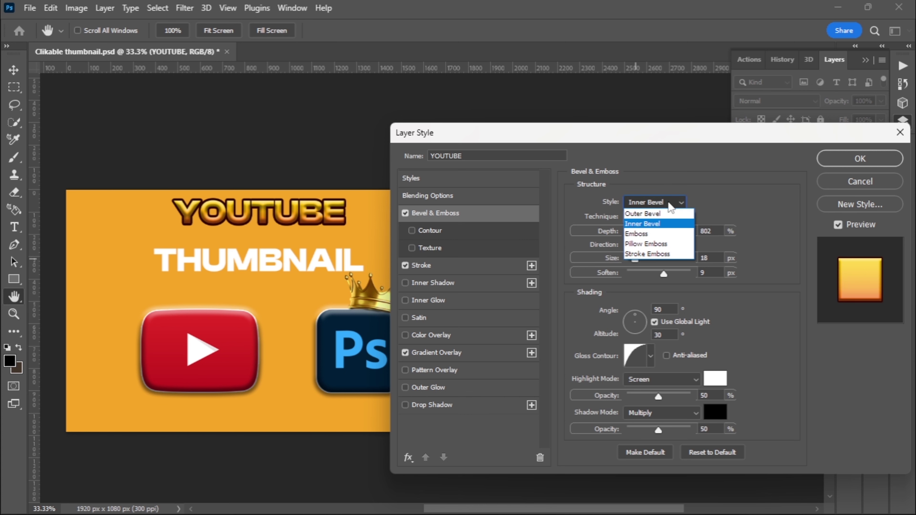
left_click(659, 214)
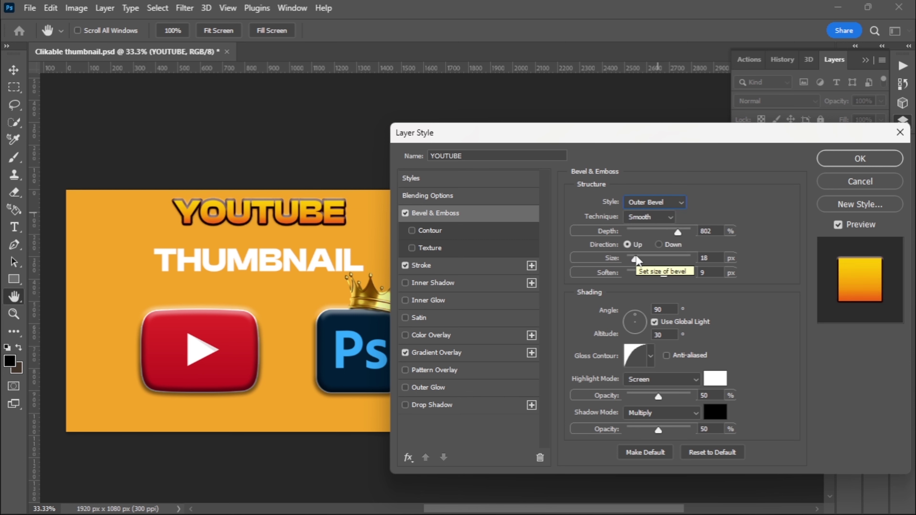
left_click_drag(637, 264, 636, 263)
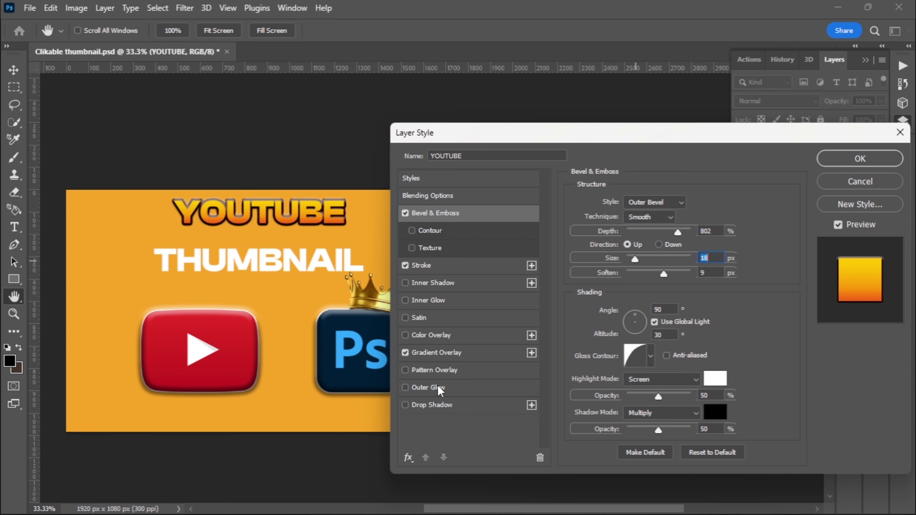
Add a YOUTUBE inner shadow: 100% opacity, 22 px distance, 40% choke, 106 px size, 42% noise
left_click(466, 285)
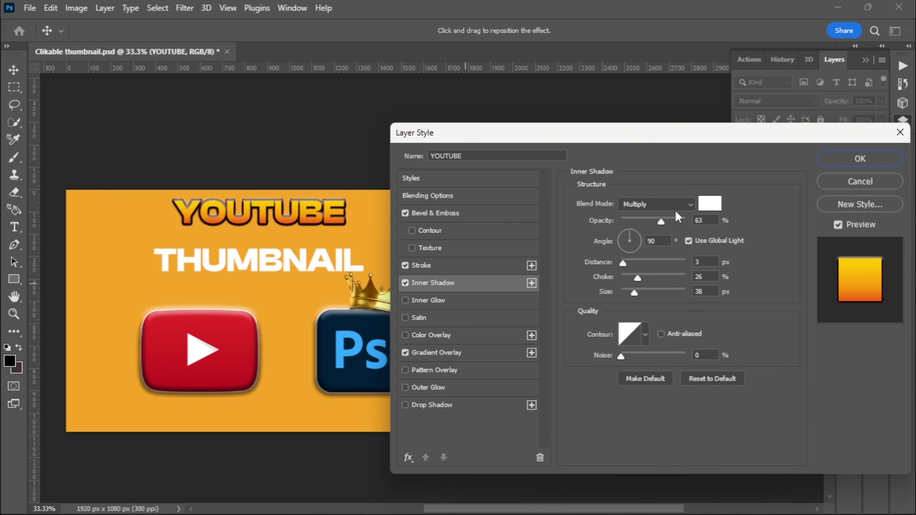
left_click_drag(660, 221, 688, 222)
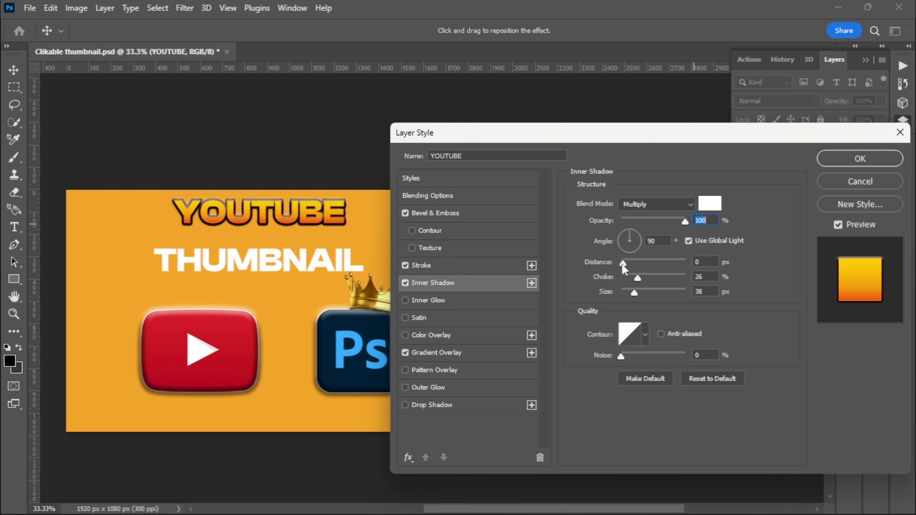
mouse_move(622, 264)
left_mouse_down()
mouse_move(641, 264)
mouse_move(652, 293)
left_mouse_up()
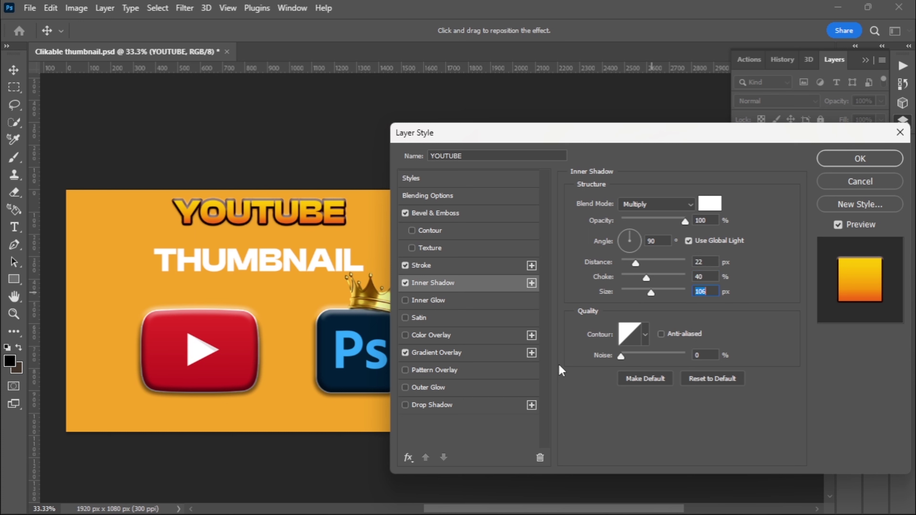
left_click_drag(629, 356, 648, 352)
Apply the YOUTUBE layer styles and move THUMBNAIL lower and to the left
left_click(878, 161)
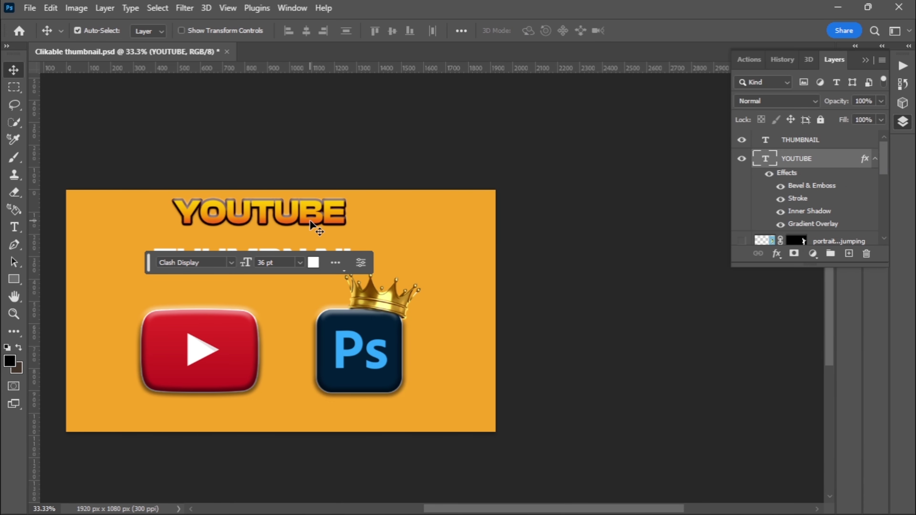
left_click_drag(310, 226, 389, 255)
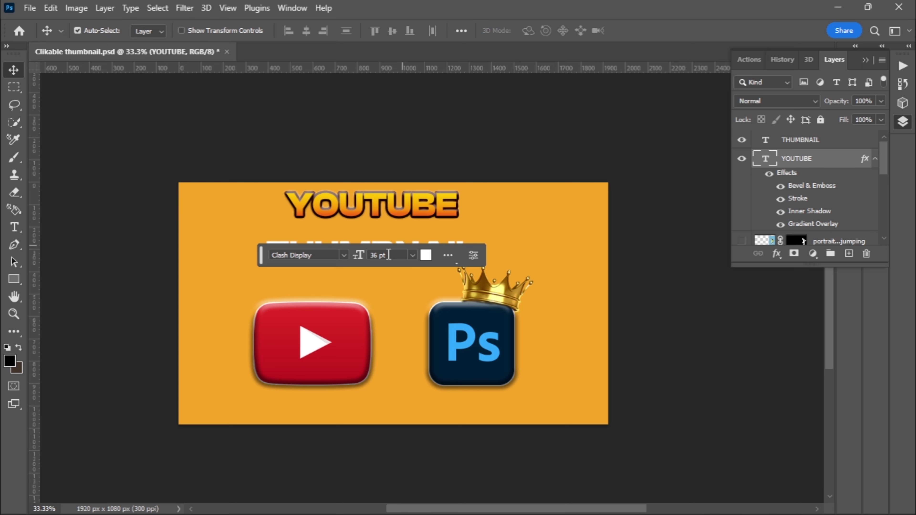
left_click(491, 245)
left_click(427, 261)
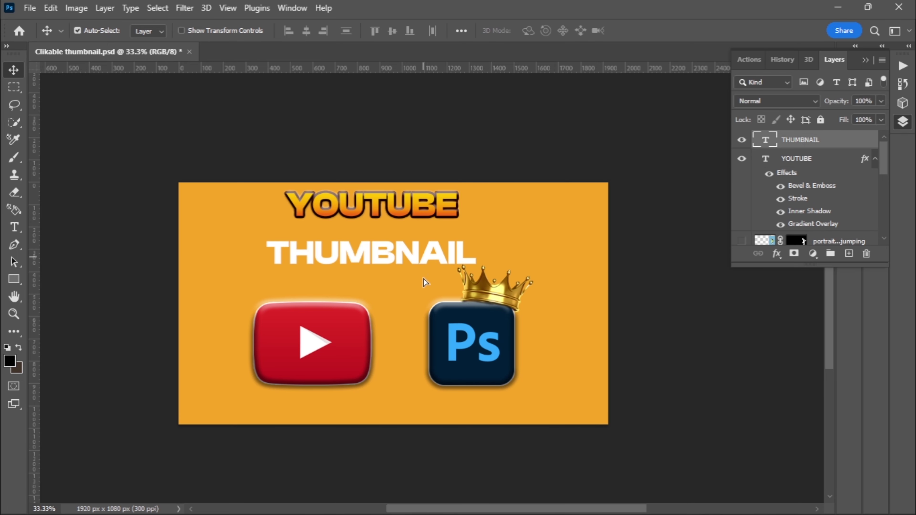
left_click_drag(421, 259, 381, 289)
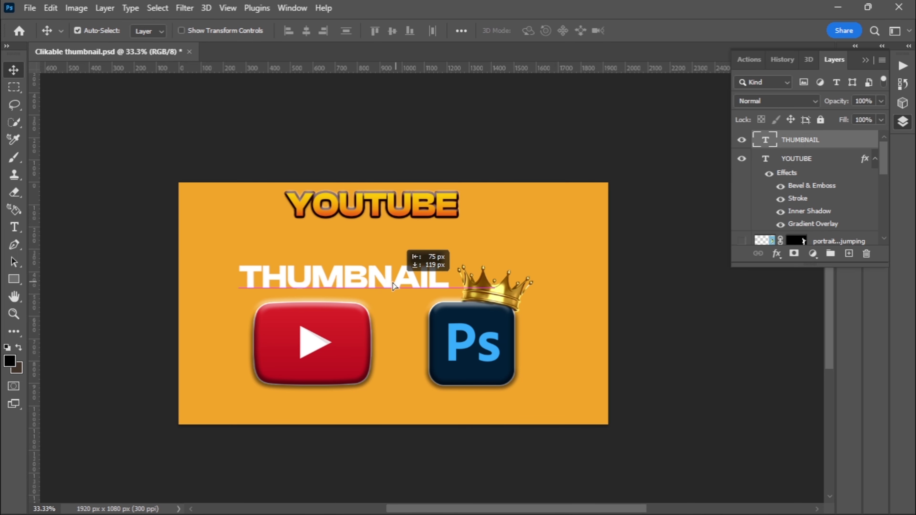
Scale YOUTUBE to 235% and centre it across the top of the canvas
left_click(416, 202)
key("ctrl+t")
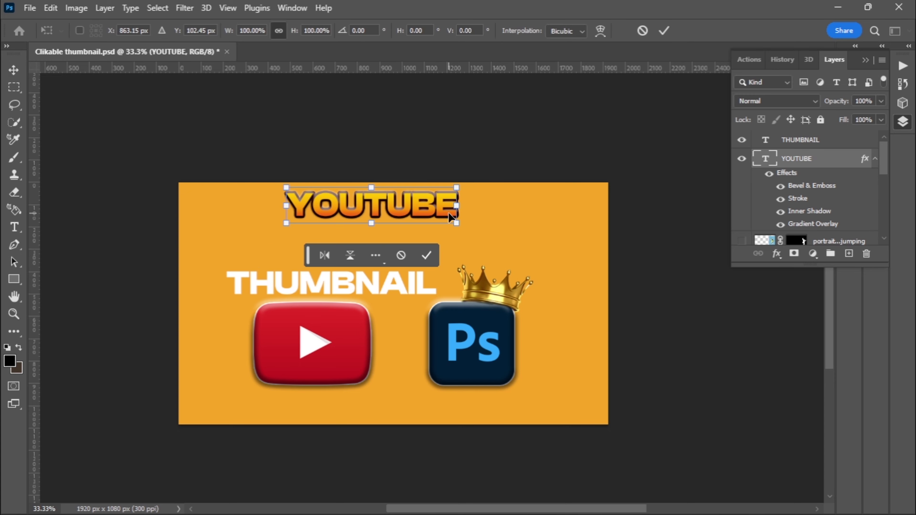
left_click_drag(456, 223, 591, 273)
left_click_drag(485, 237, 398, 243)
mouse_move(516, 250)
left_mouse_down()
mouse_move(596, 262)
mouse_move(555, 240)
mouse_move(595, 268)
left_mouse_up()
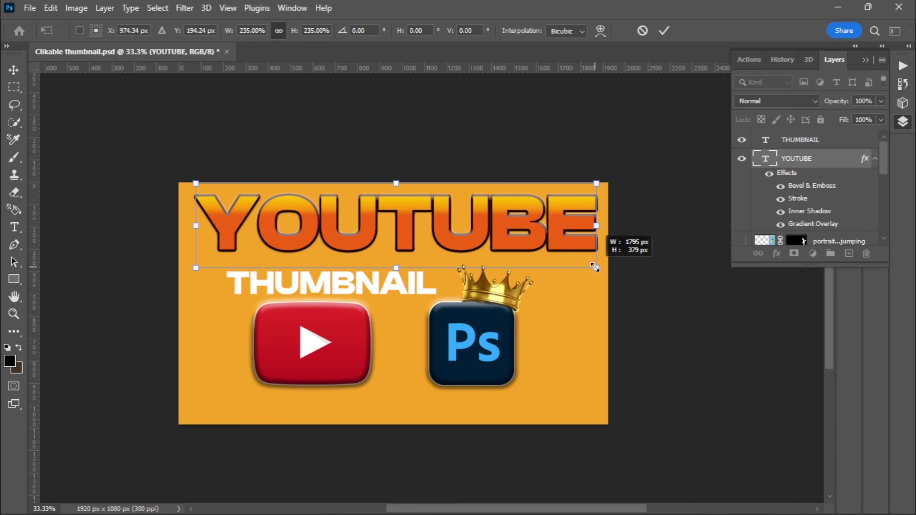
left_click_drag(503, 235, 501, 237)
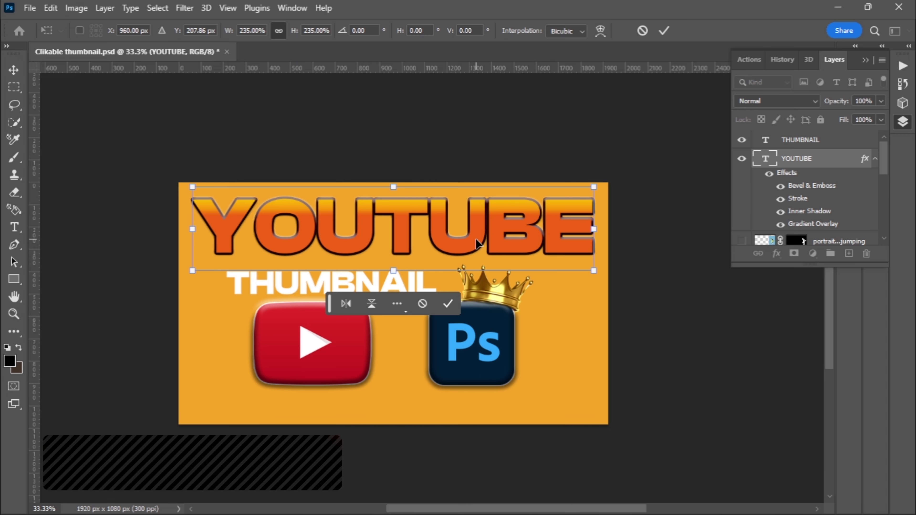
left_click_drag(477, 244, 478, 232)
Commit the YOUTUBE resize, save, and nudge THUMBNAIL up and right
key("Return")
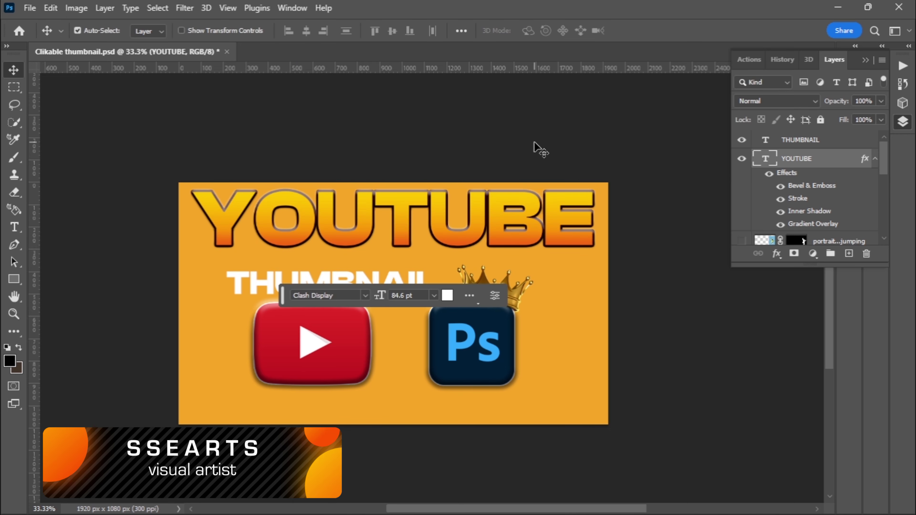
key("ctrl+s")
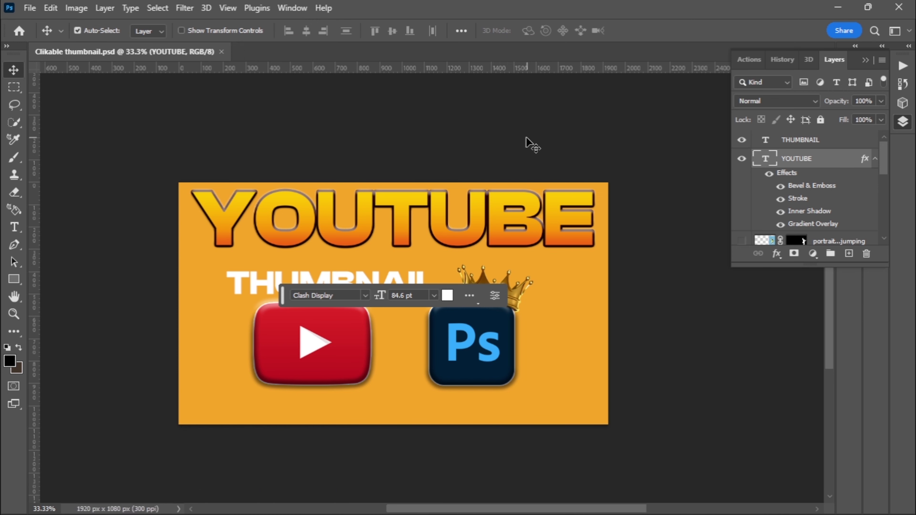
left_click(377, 286)
left_click_drag(376, 286, 397, 278)
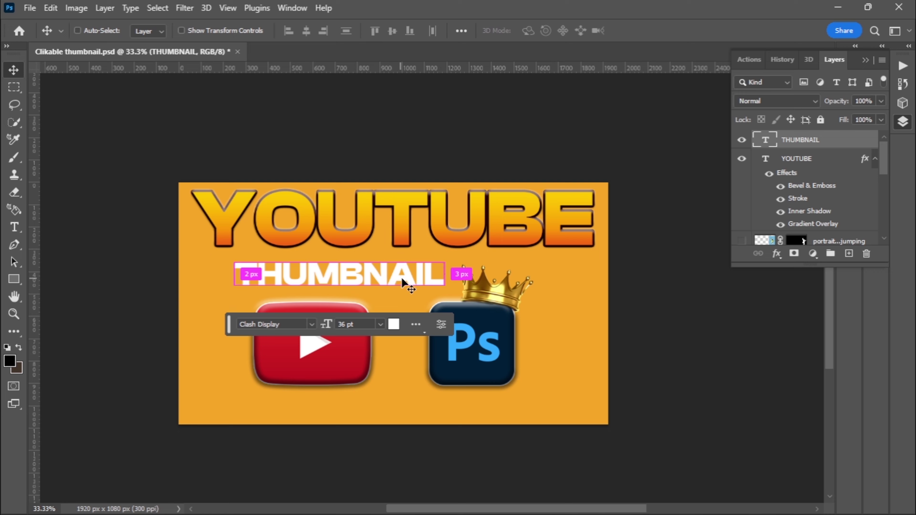
Scale THUMBNAIL to 114.10% (41.07 pt) and place it under YOUTUBE's left side
left_click(51, 8)
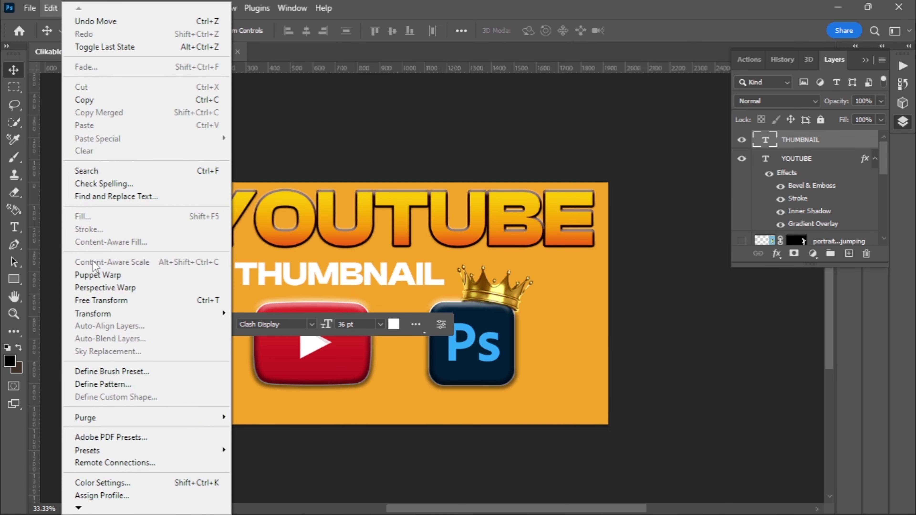
left_click(101, 300)
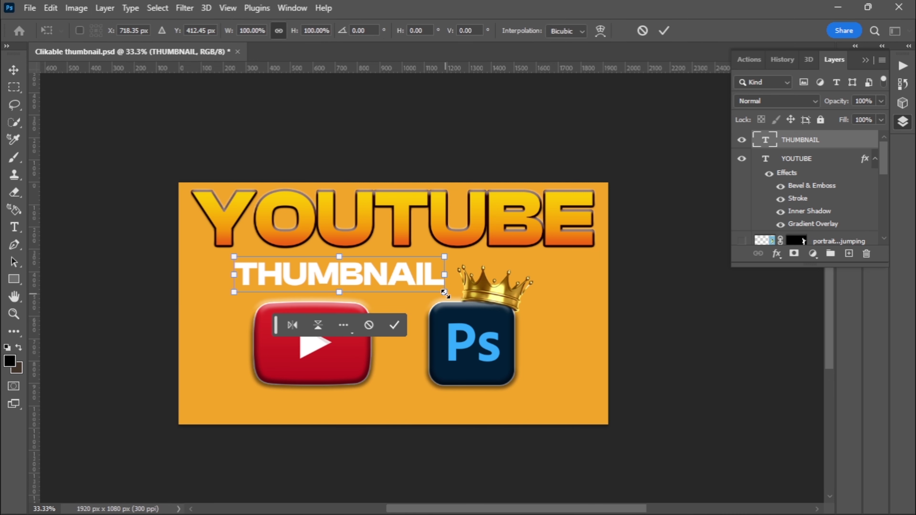
left_click_drag(446, 289, 477, 311)
left_click_drag(408, 284, 392, 278)
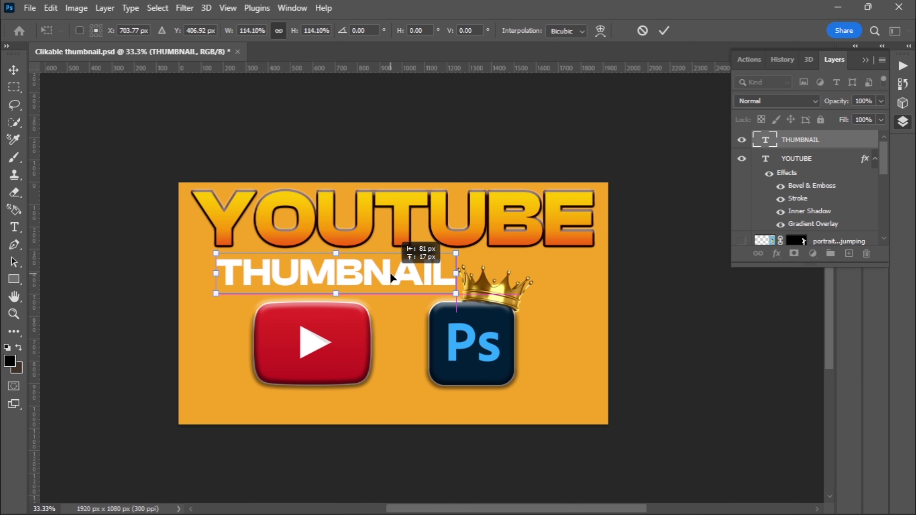
left_click_drag(391, 278, 392, 278)
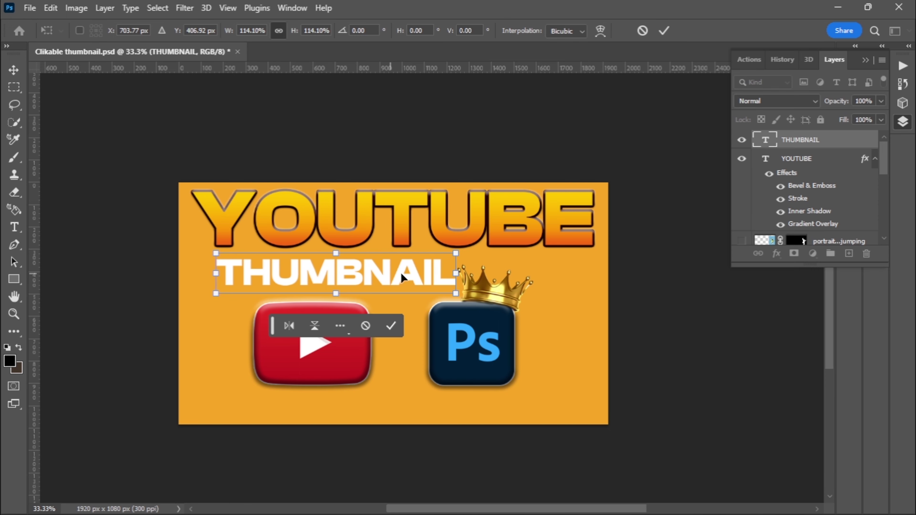
left_click(664, 31)
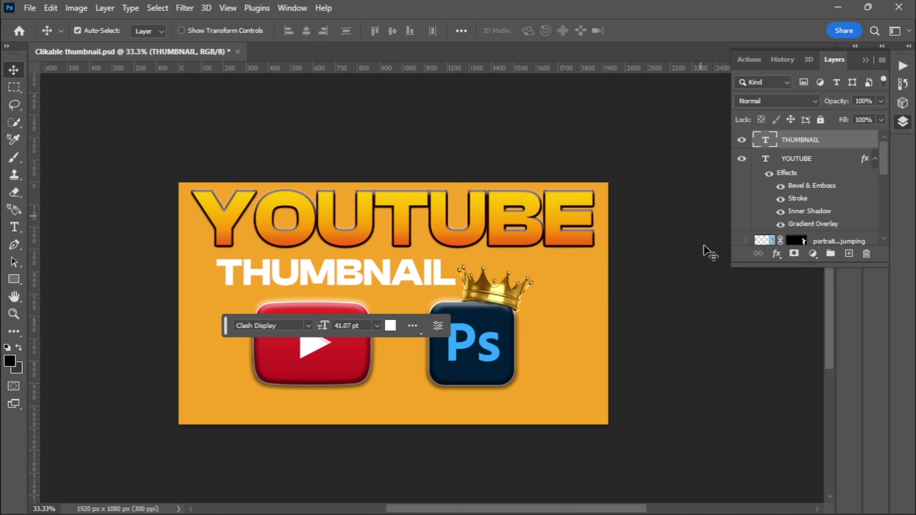
Give THUMBNAIL a softened 13 px Outer Bevel and a dark 10 px outside stroke
right_click(815, 142)
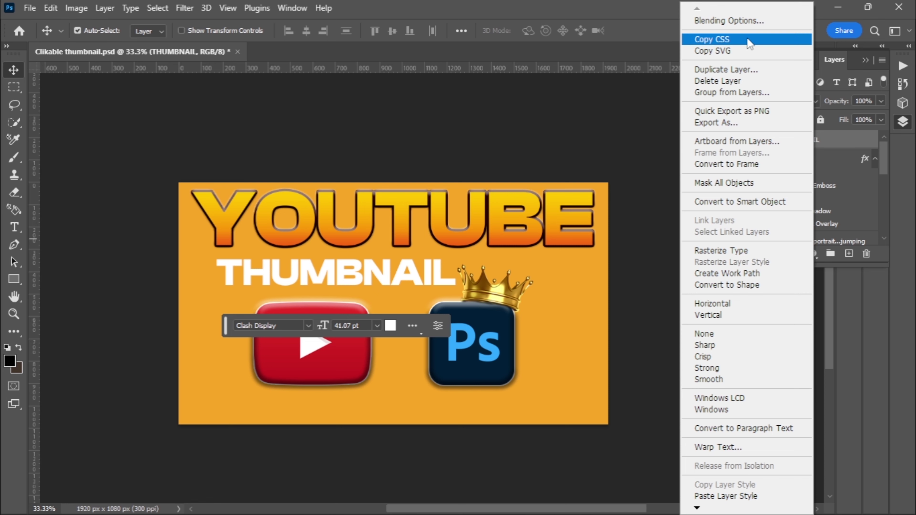
left_click(739, 22)
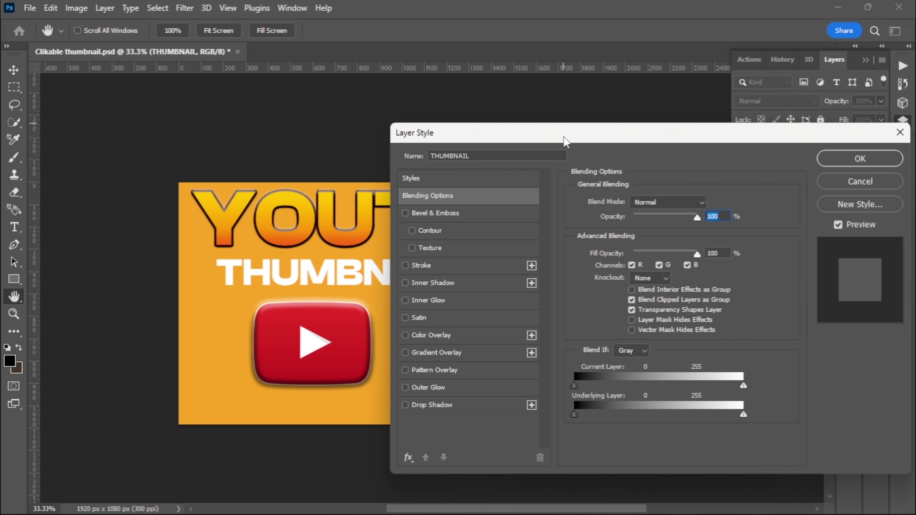
mouse_move(566, 141)
left_mouse_down()
mouse_move(628, 121)
mouse_move(621, 99)
left_mouse_up()
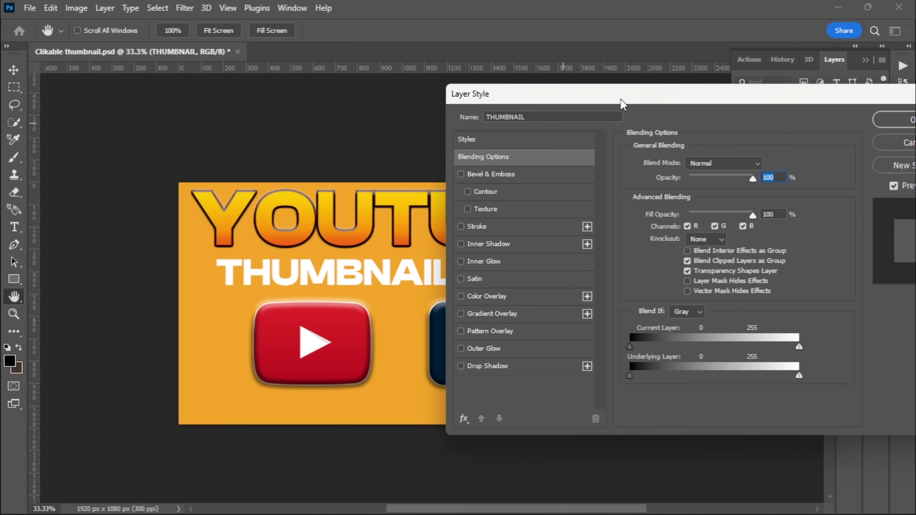
left_click(482, 174)
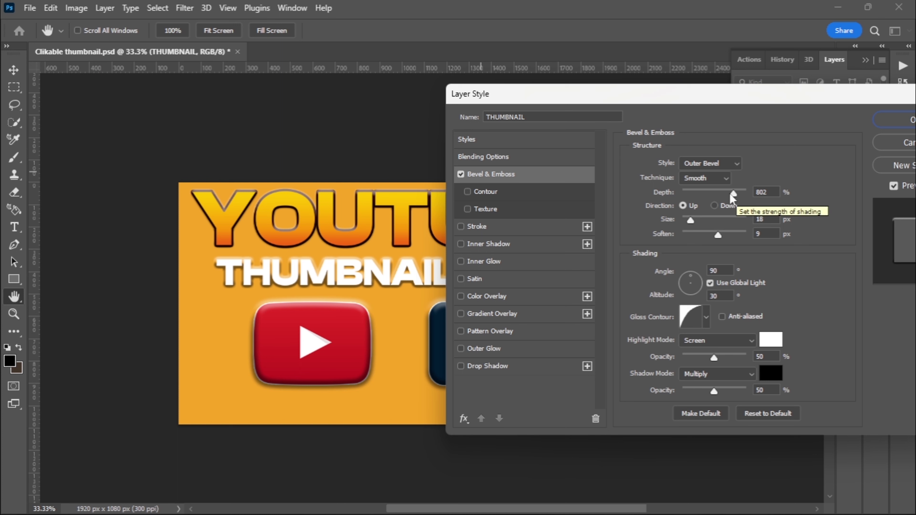
mouse_move(719, 239)
left_mouse_down()
mouse_move(690, 220)
mouse_move(734, 238)
left_mouse_up()
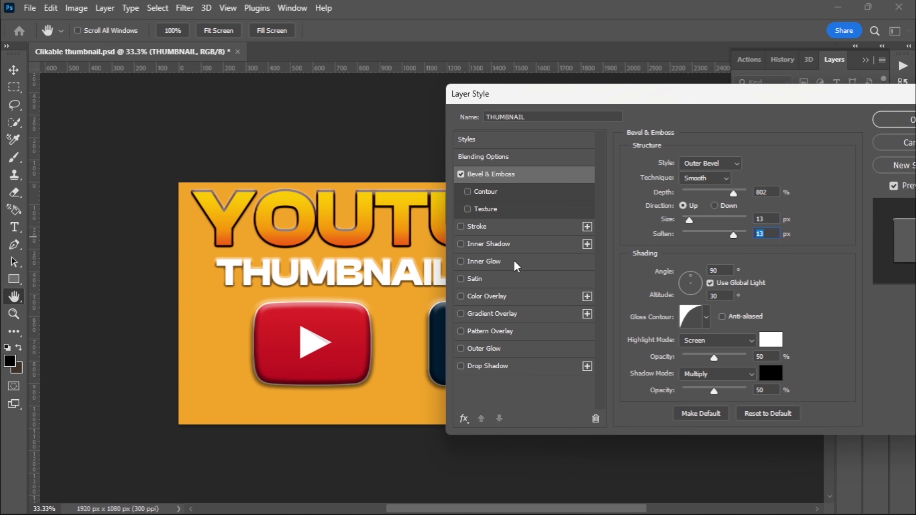
left_click(512, 230)
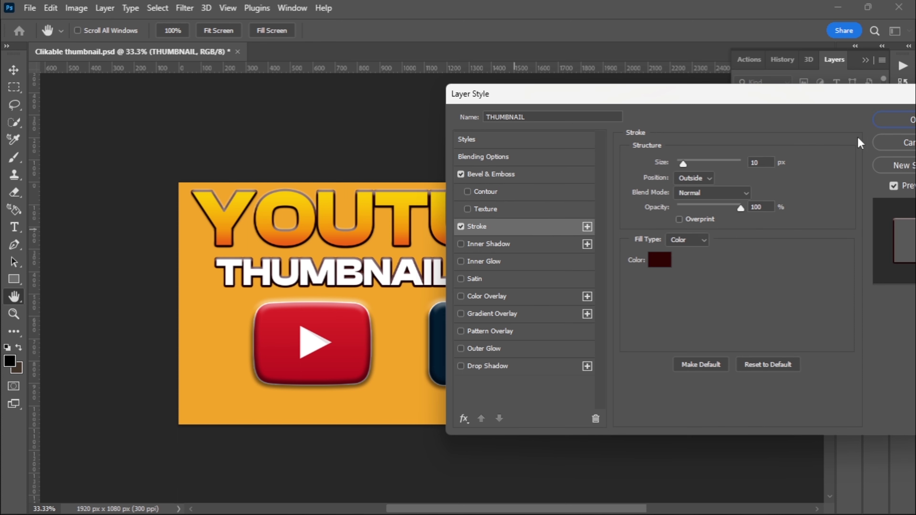
left_click(888, 124)
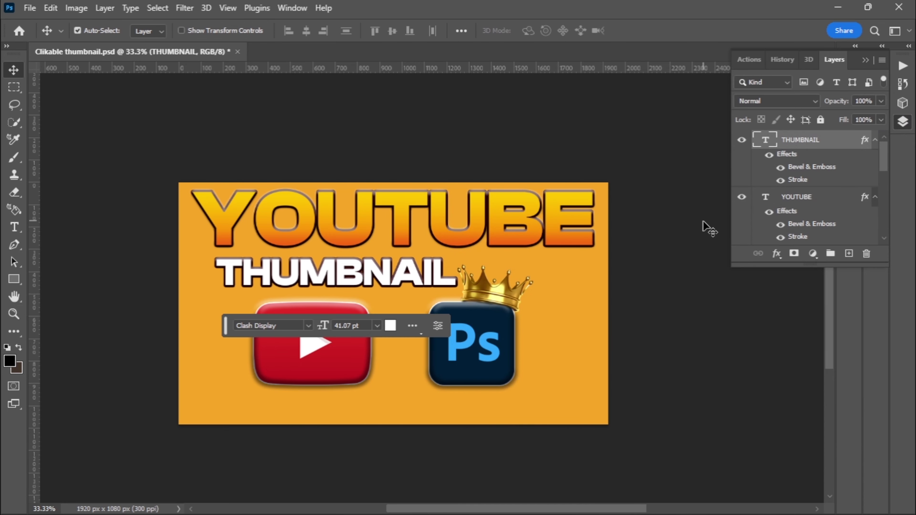
left_click(710, 228)
key("ctrl+minus")
key("ctrl+minus")
key("ctrl+minus")
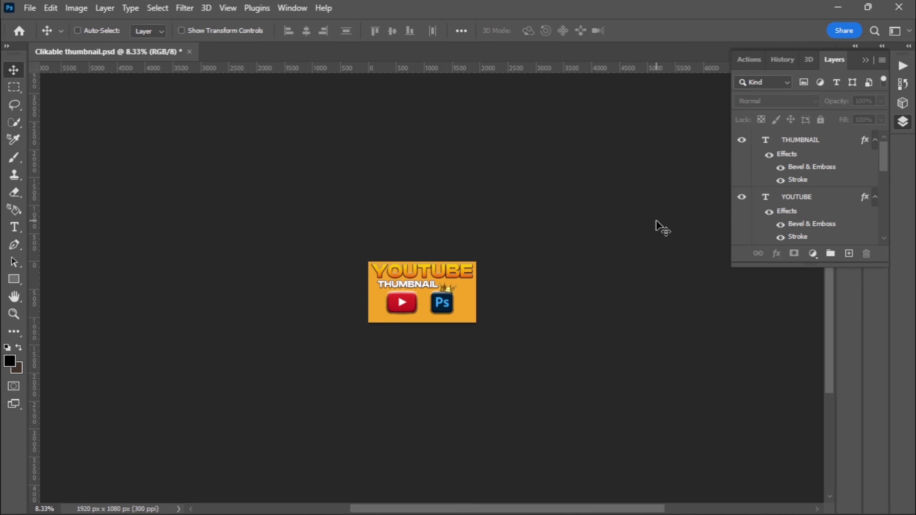
key("ctrl+plus")
key("ctrl+plus")
key("ctrl+plus")
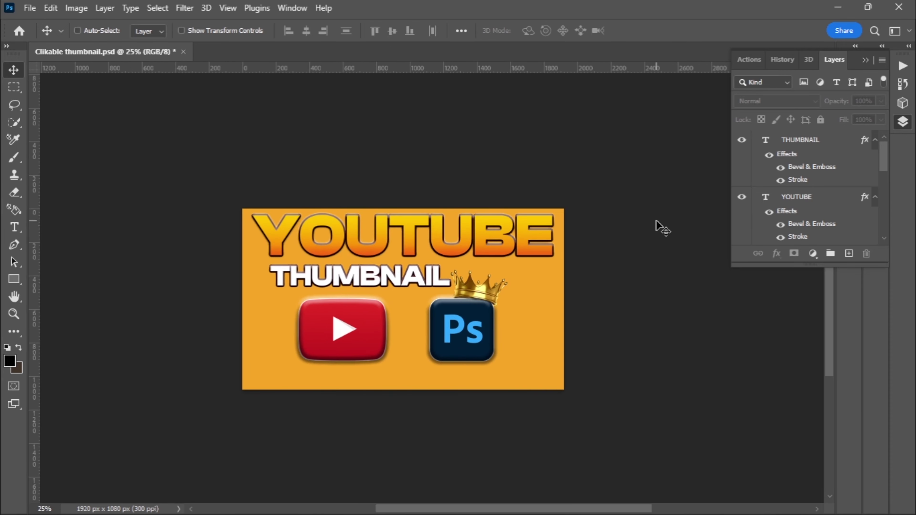
key("ctrl+plus")
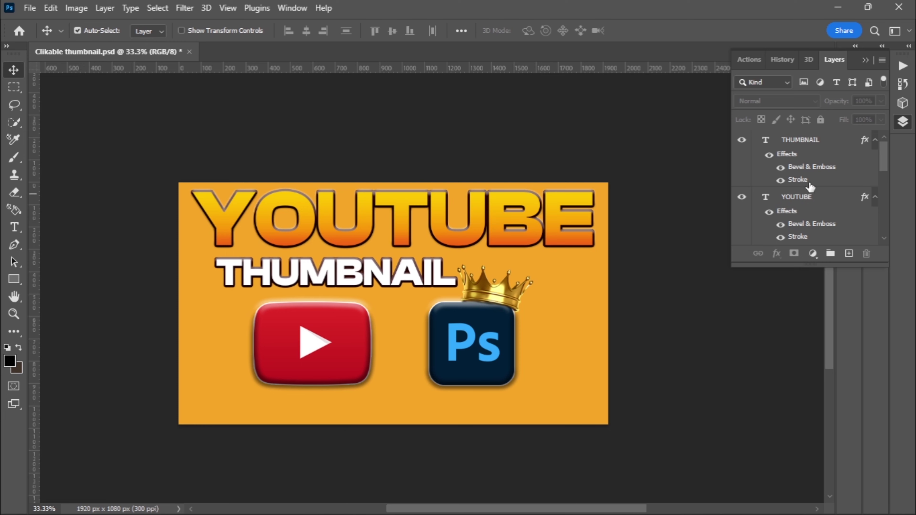
Fully lock the THUMBNAIL and YOUTUBE text layers, then select the logo and crown layers
left_click(319, 353)
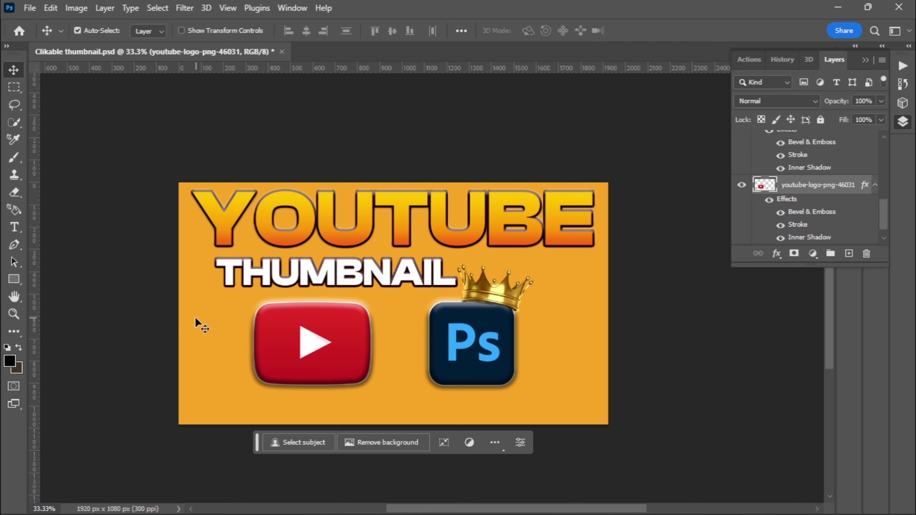
left_click(279, 281)
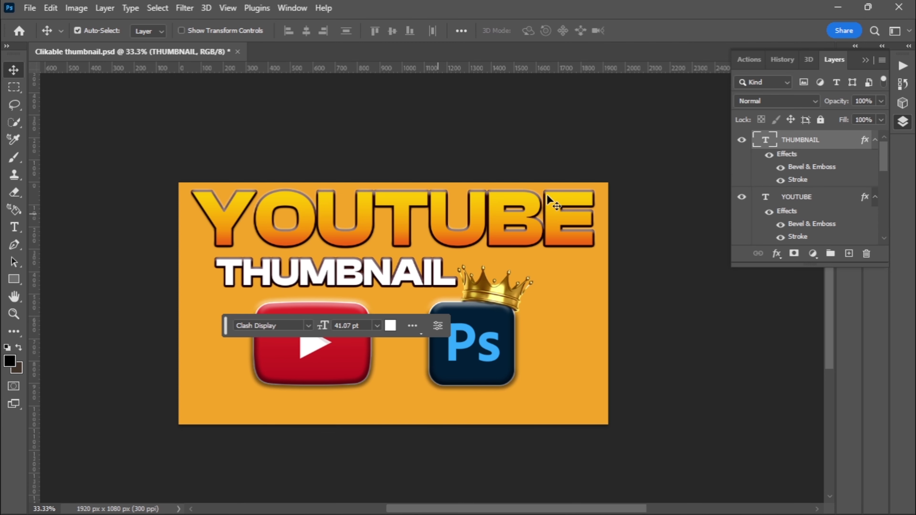
left_click(825, 119)
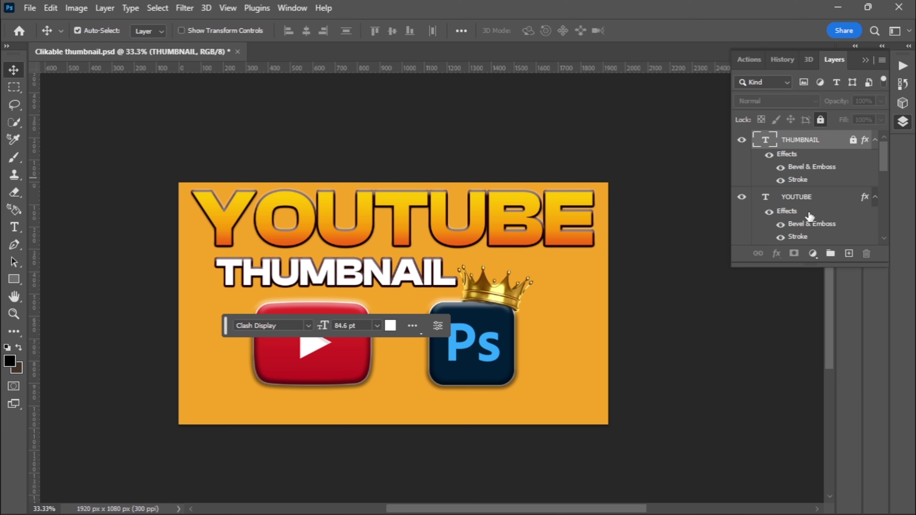
left_click(787, 201)
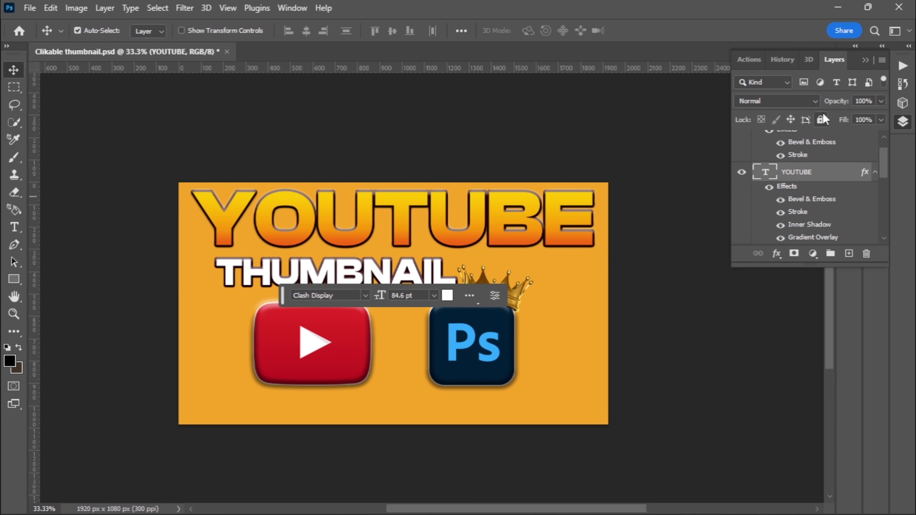
left_click(823, 114)
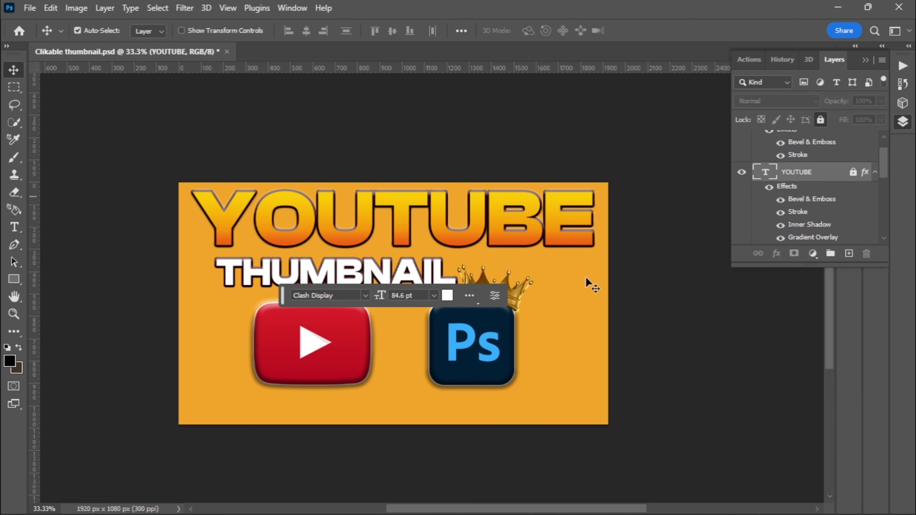
left_click(219, 322)
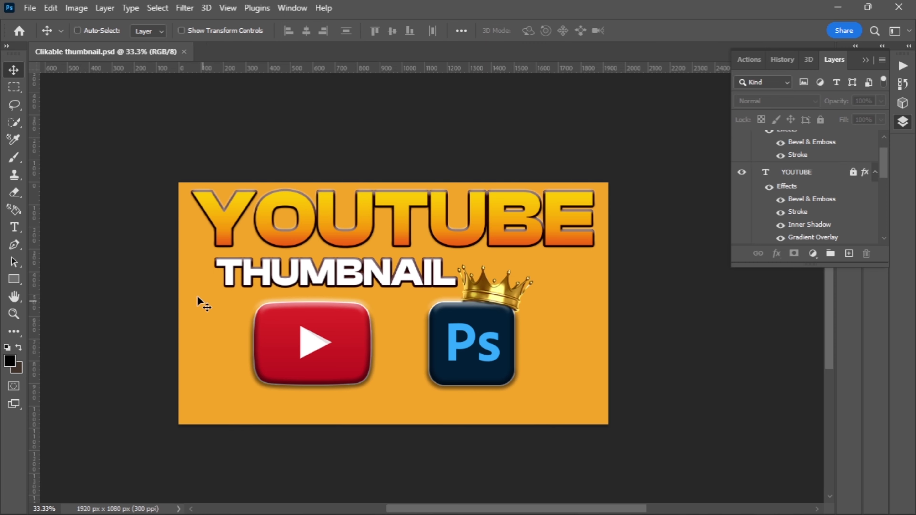
mouse_move(196, 296)
left_mouse_down()
mouse_move(301, 340)
mouse_move(567, 404)
left_mouse_up()
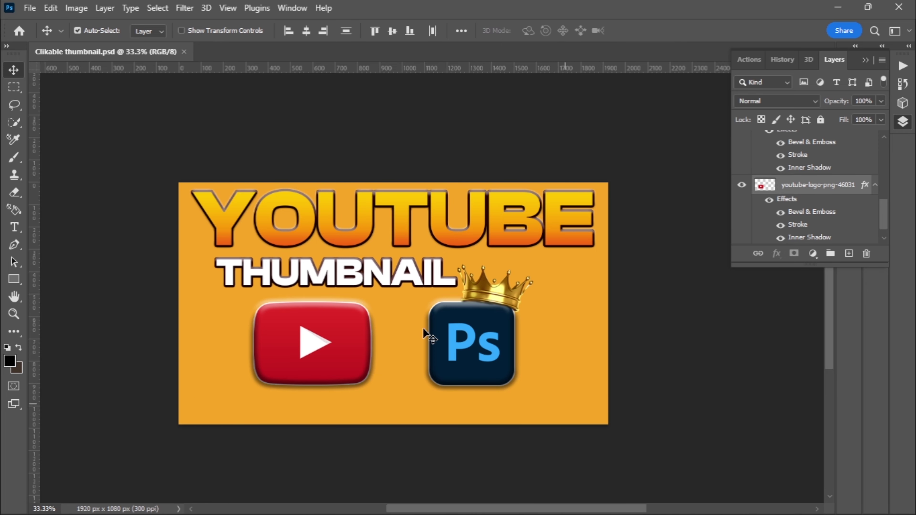
Scale the YouTube logo, Ps icon and crown to 120.27% and shift them slightly left
left_click(51, 7)
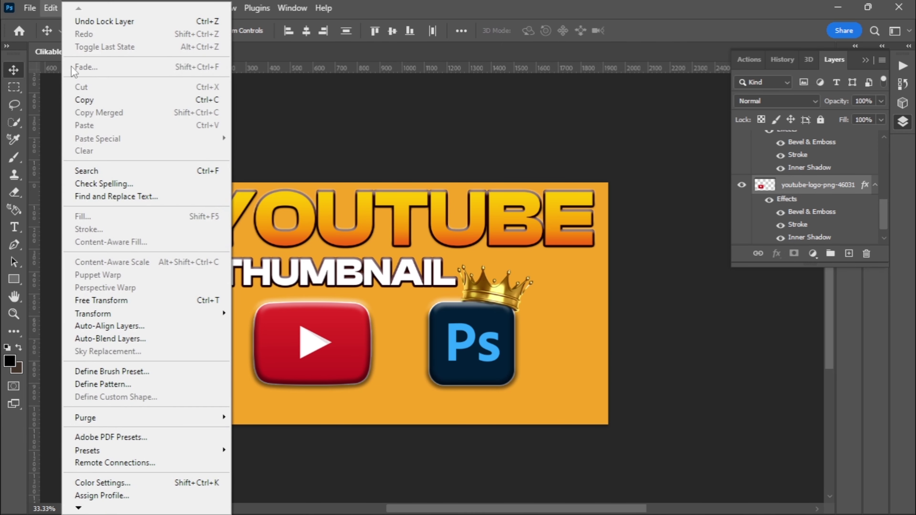
left_click(106, 300)
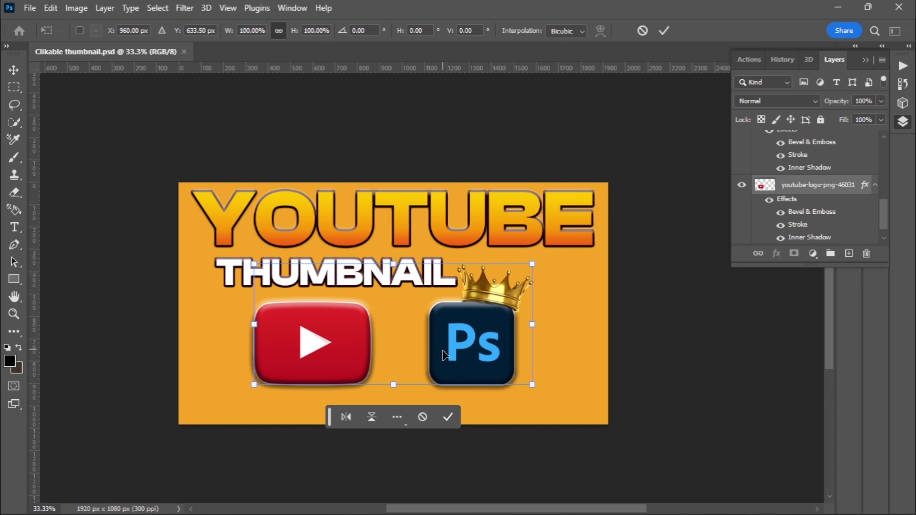
left_click_drag(534, 386, 587, 407)
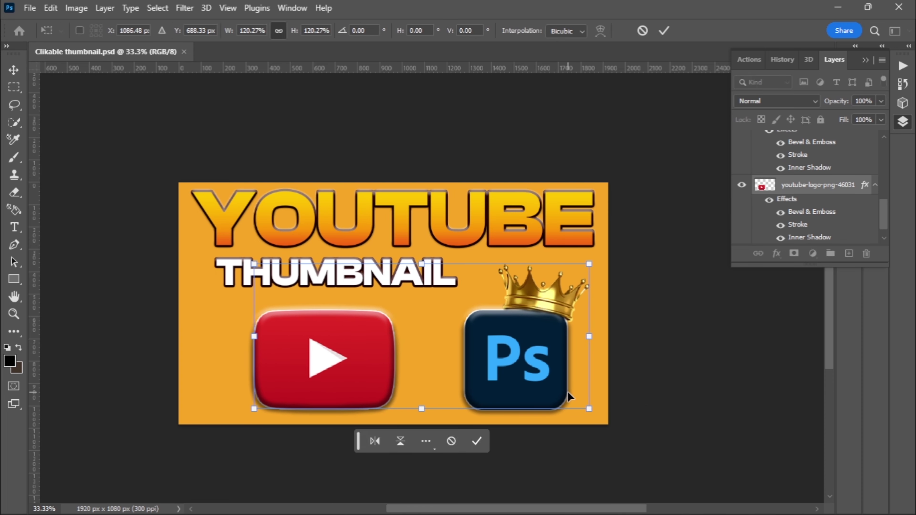
left_click(477, 441)
left_click_drag(508, 378, 493, 372)
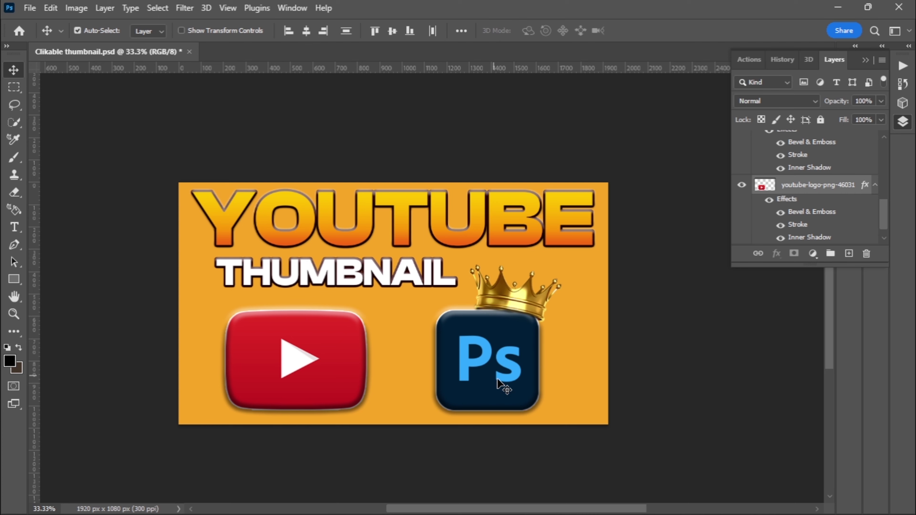
Save, then stamp all visible layers into a merged Layer 1 at the top of the stack
left_click(521, 447)
key("ctrl+s")
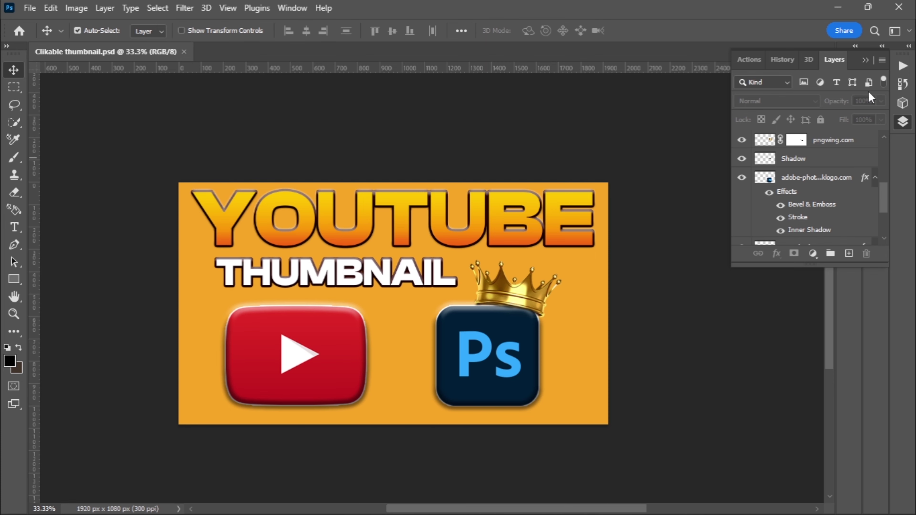
left_click_drag(882, 189, 882, 155)
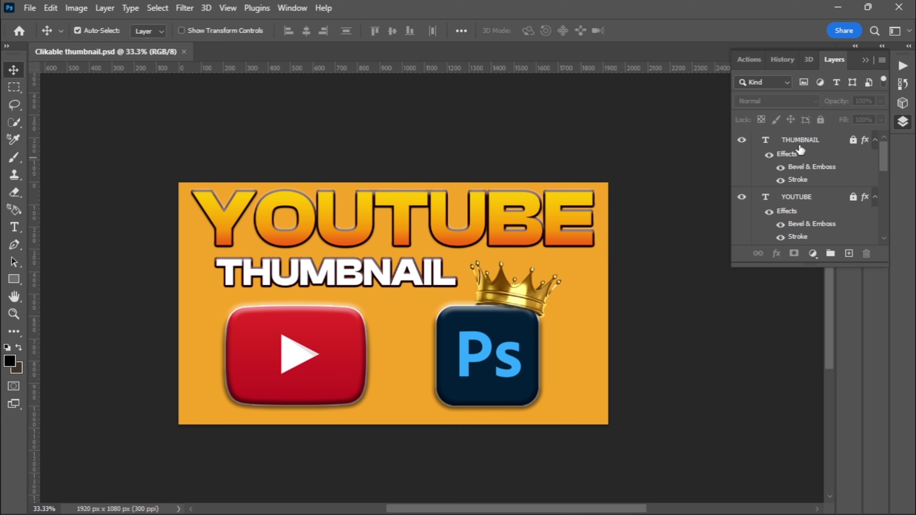
left_click(806, 144)
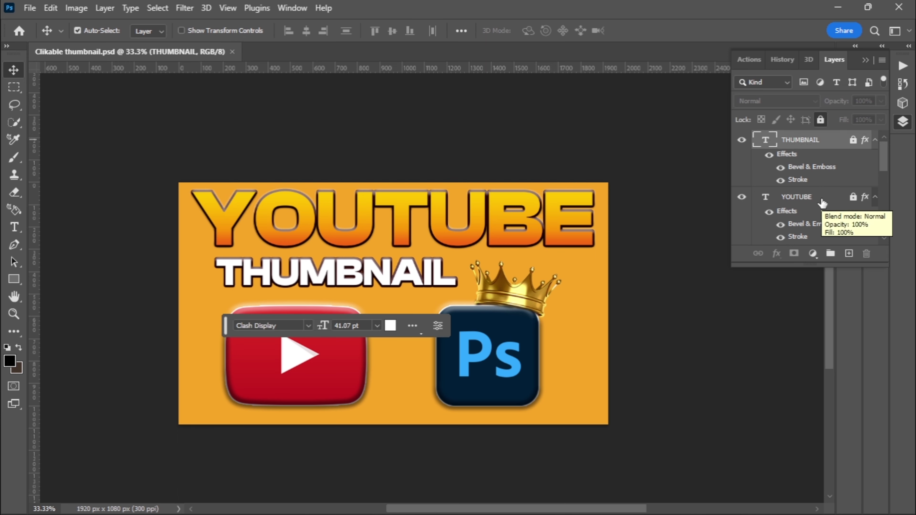
key("ctrl")
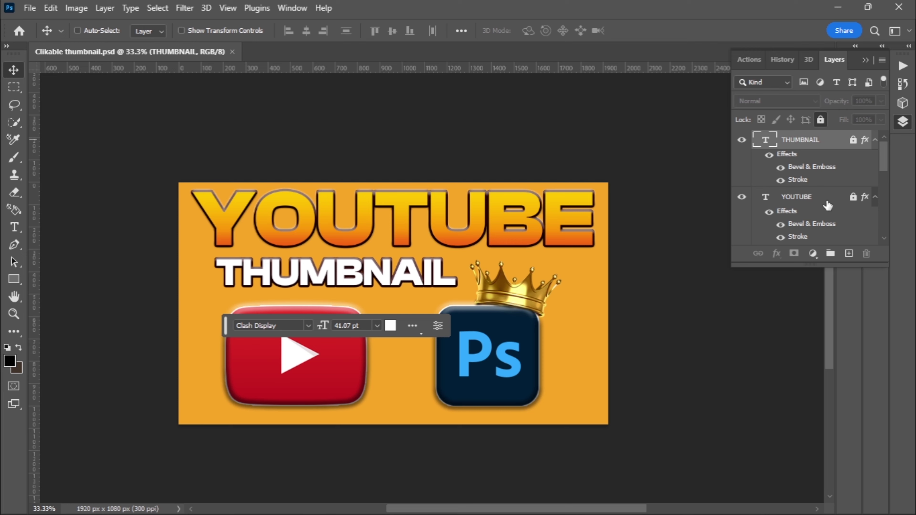
key("ctrl+shift+alt+e")
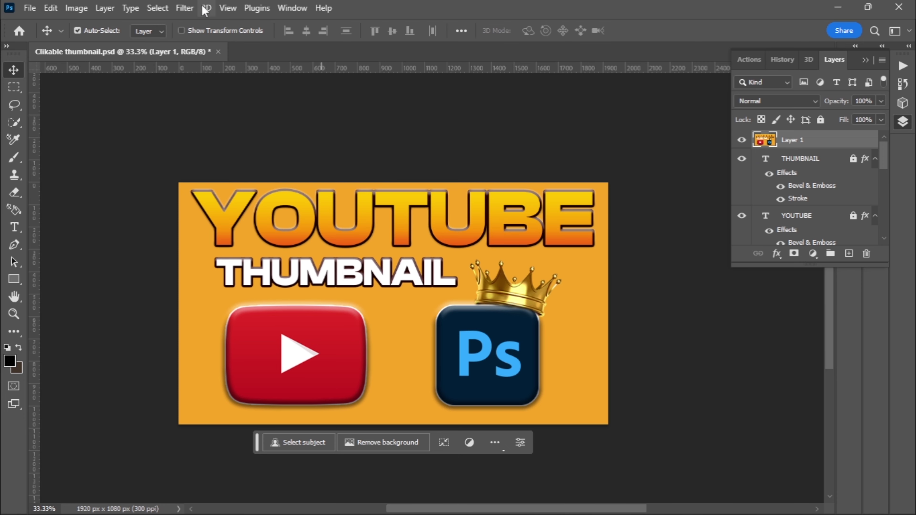
Open the Camera Raw Filter on the merged layer and expand its Basic panel
left_click(184, 7)
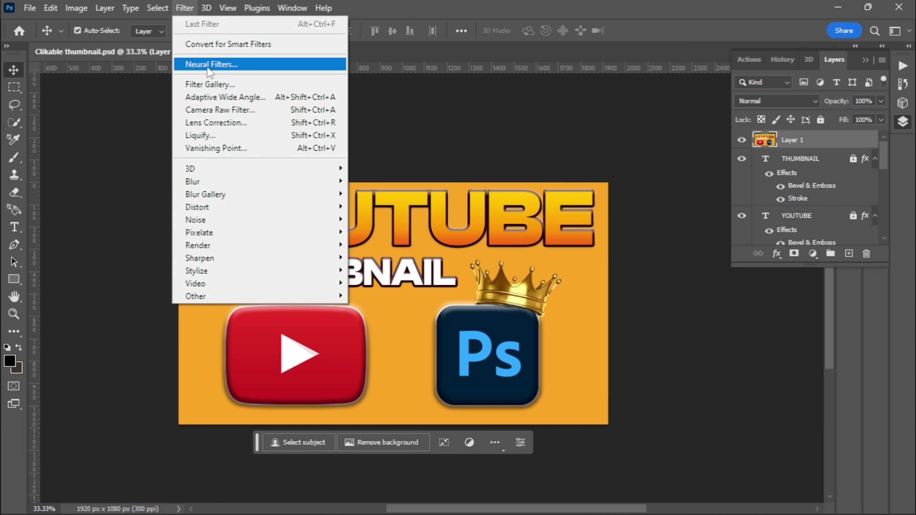
left_click(220, 111)
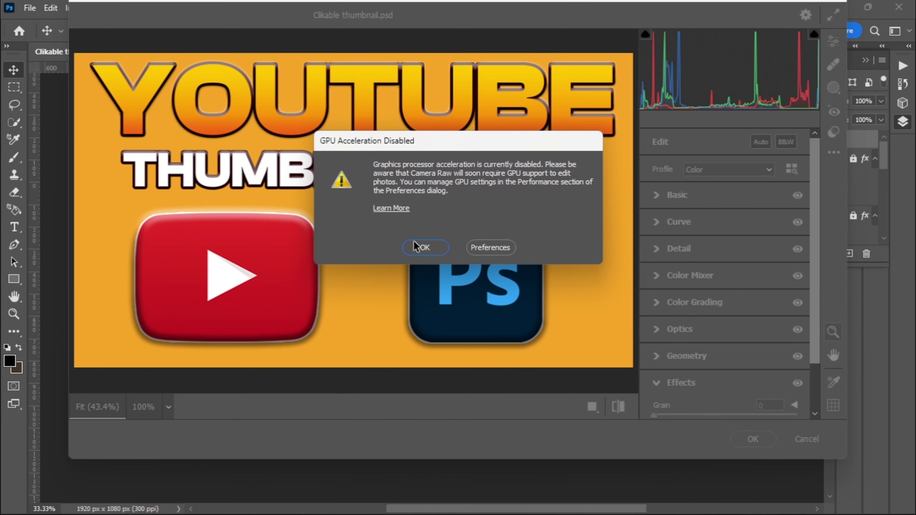
left_click(422, 247)
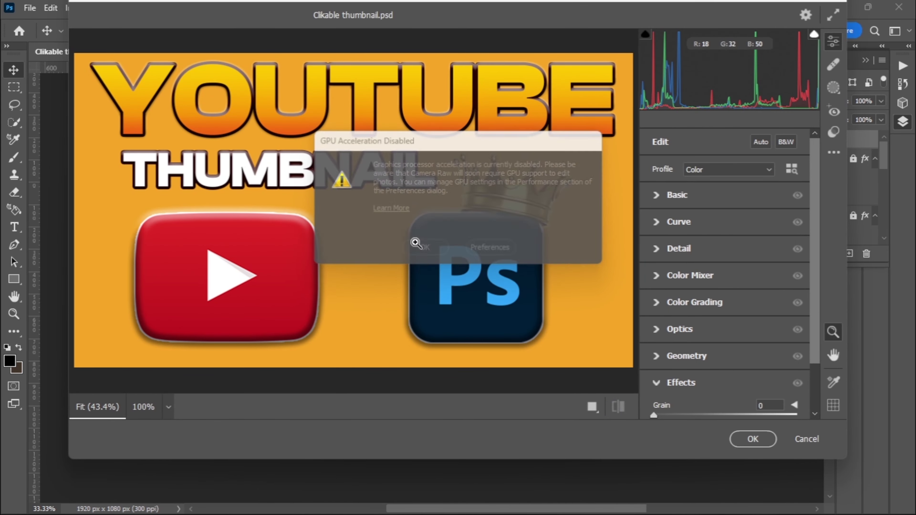
left_click(663, 198)
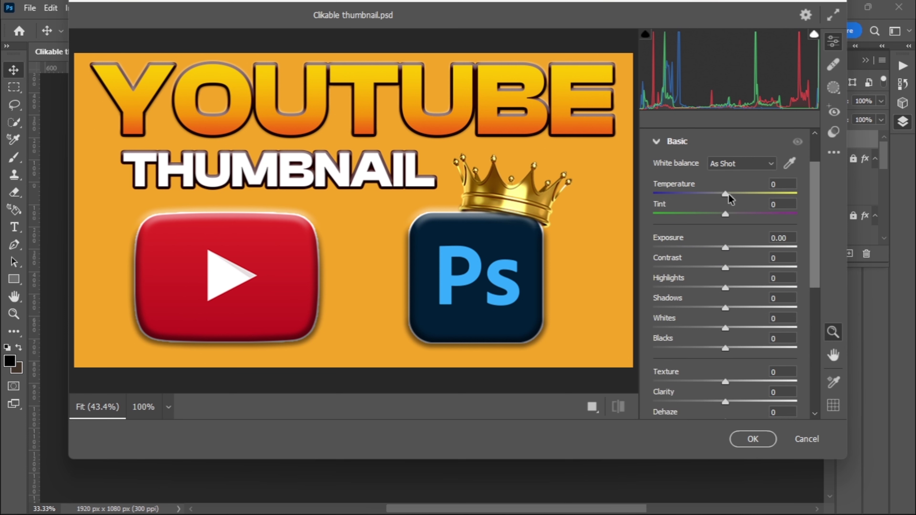
Grade with temperature +4, exposure +0.20, contrast +21, highlights +9, whites +3, clarity +58
left_click_drag(730, 197, 730, 198)
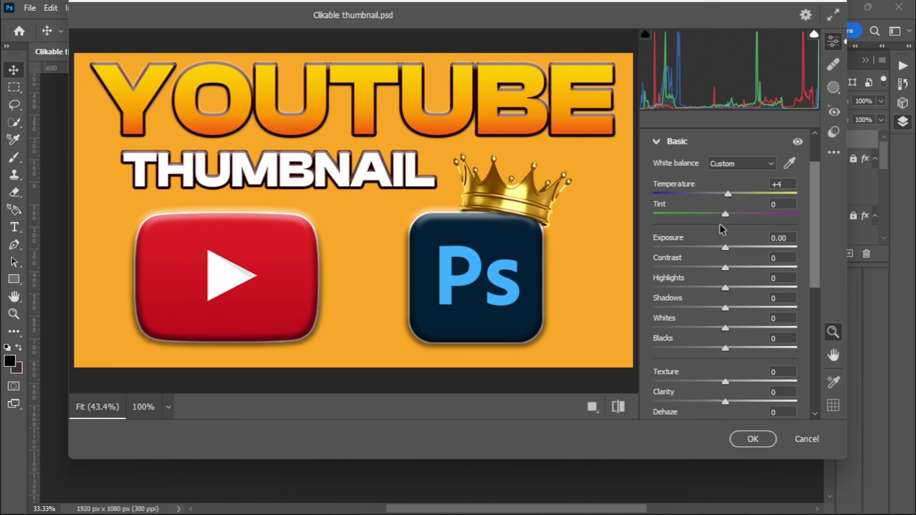
left_click_drag(726, 248, 727, 248)
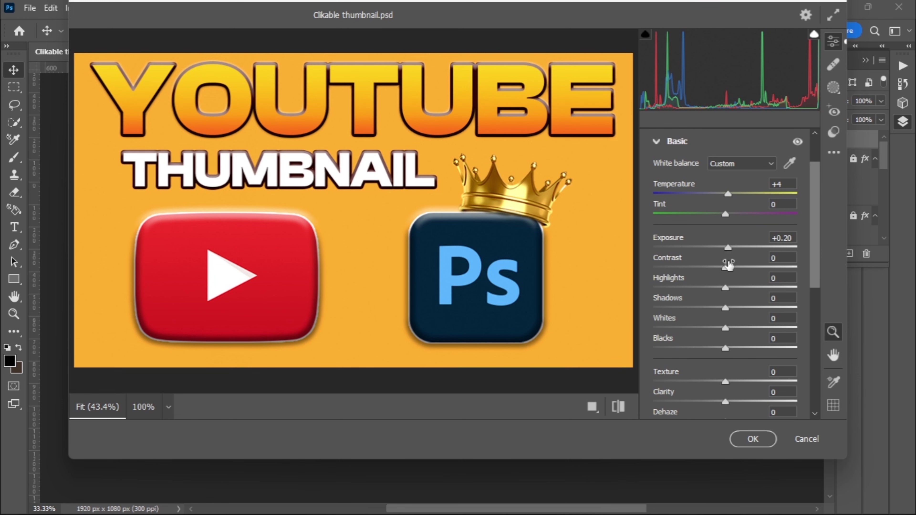
left_click_drag(728, 268, 743, 275)
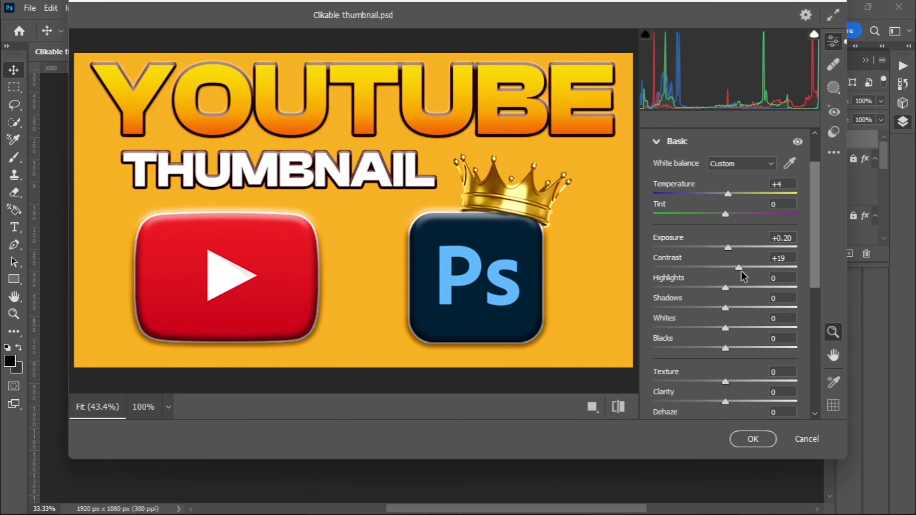
left_click_drag(726, 289, 735, 311)
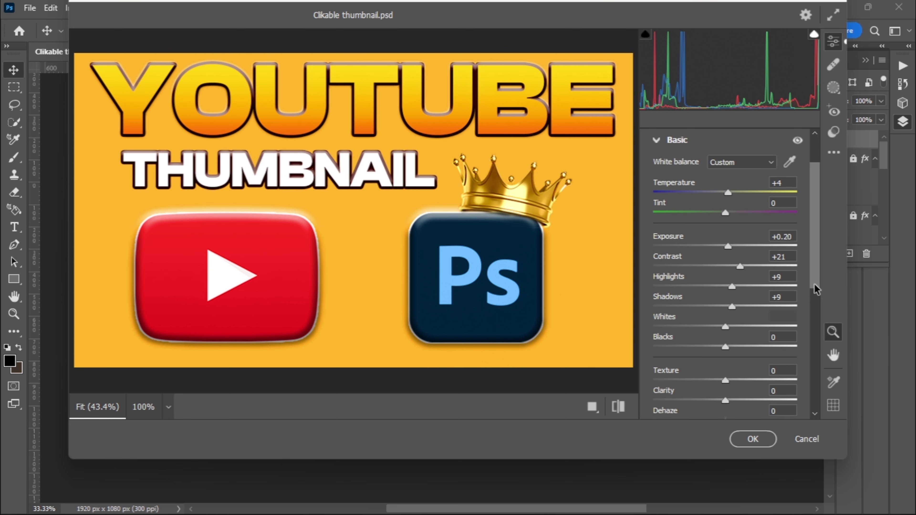
scroll(805, 278, "down", 3)
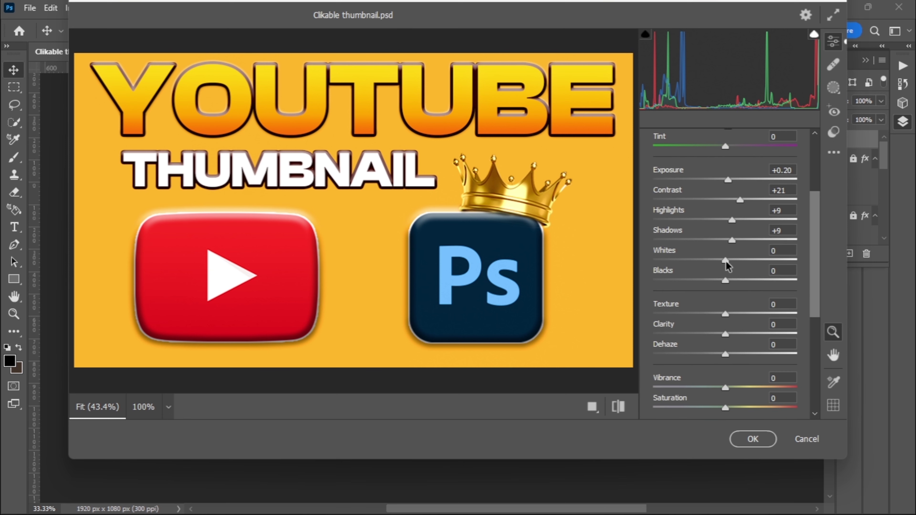
mouse_move(727, 266)
left_mouse_down()
mouse_move(729, 281)
mouse_move(704, 281)
mouse_move(731, 291)
left_mouse_up()
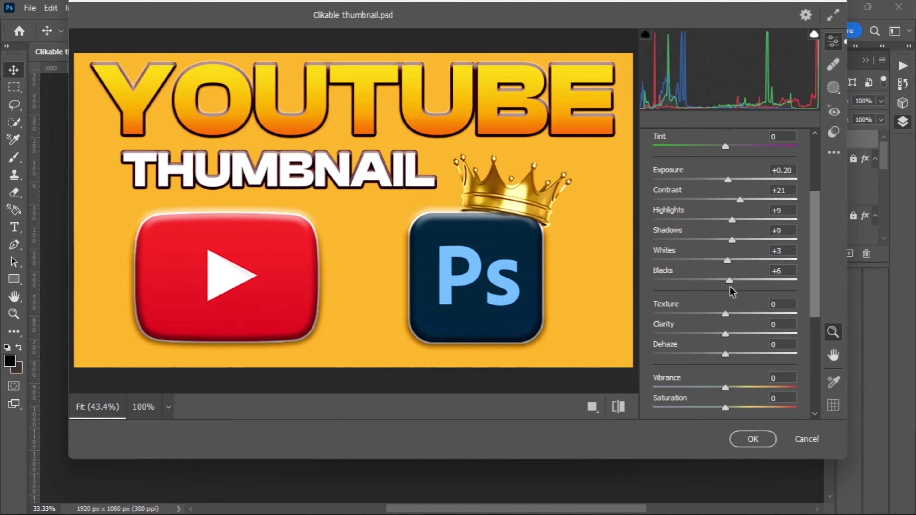
left_click_drag(726, 339, 765, 337)
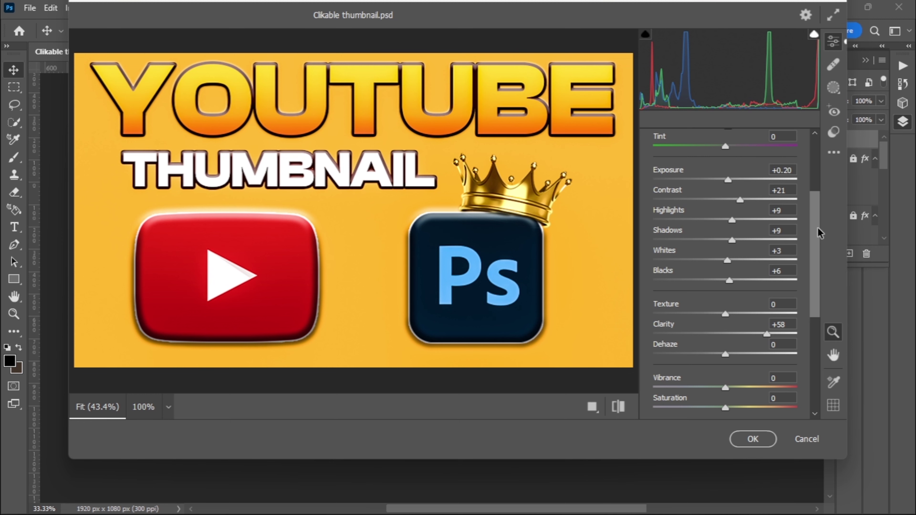
scroll(818, 255, "down", 3)
left_click_drag(818, 255, 819, 319)
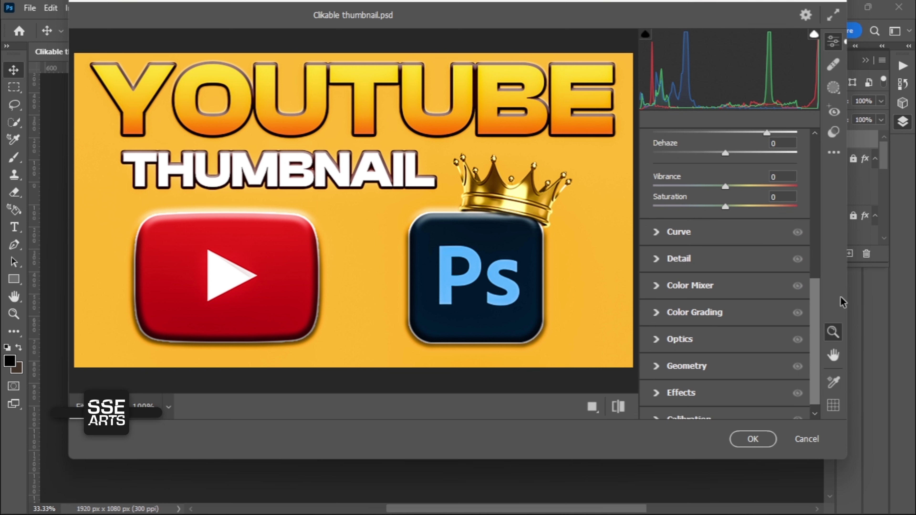
Add grain of 24 and apply the Camera Raw grade to the merged Layer 1
left_click_drag(820, 327, 814, 345)
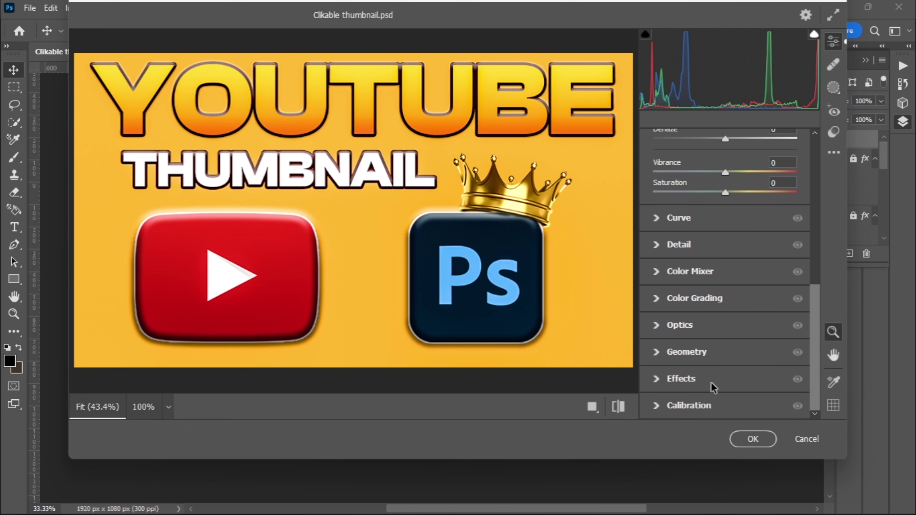
left_click(700, 379)
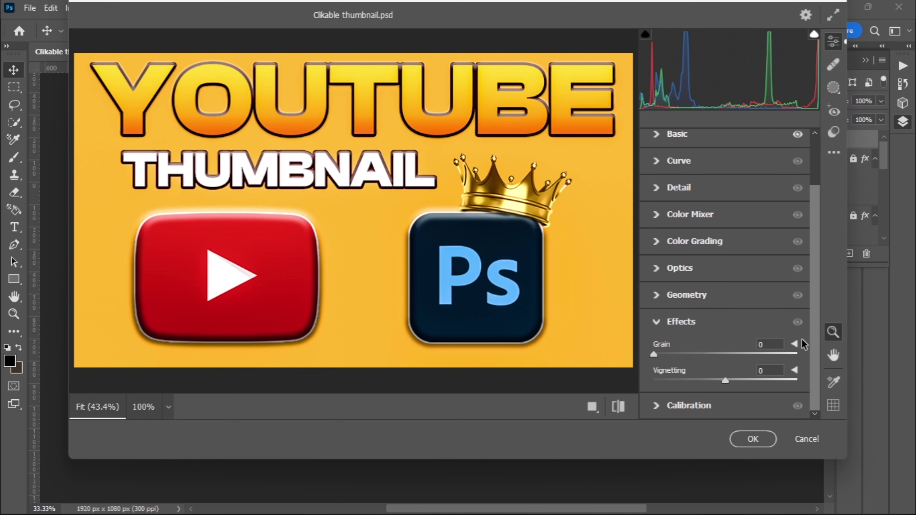
left_click_drag(654, 354, 691, 357)
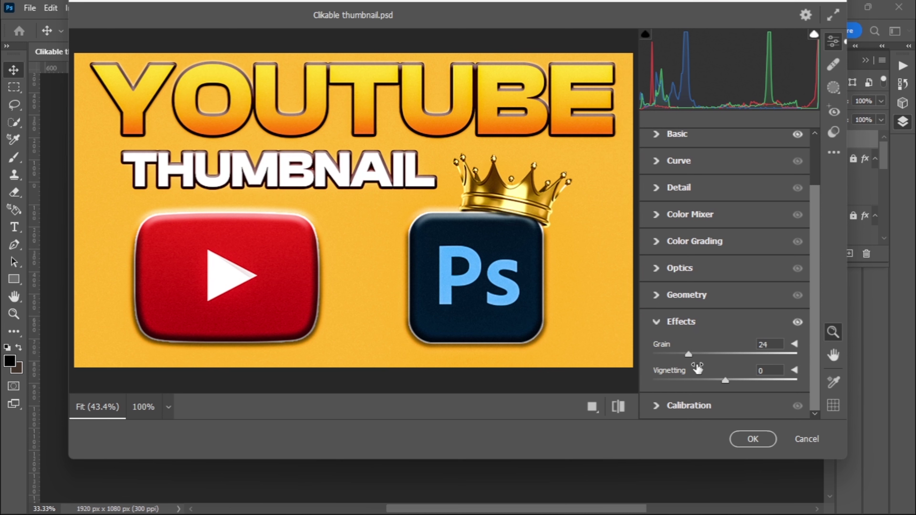
left_click(754, 440)
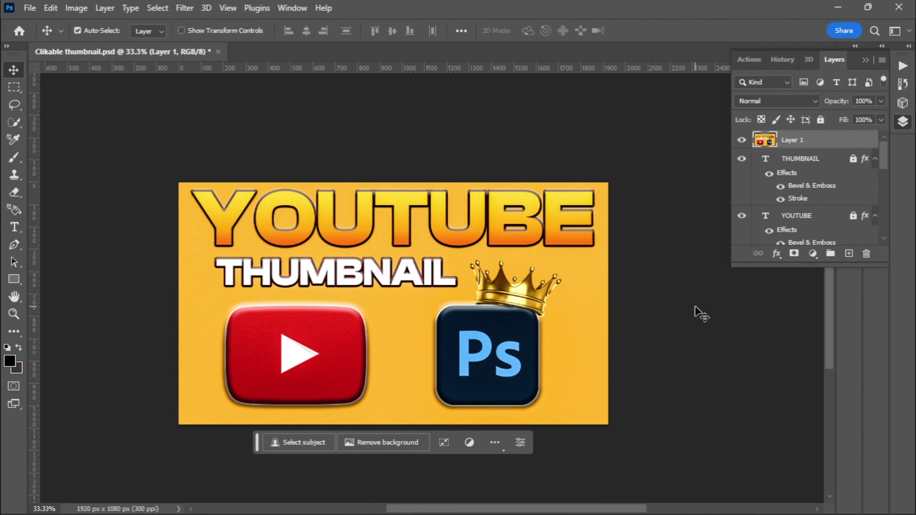
key("ctrl+minus")
key("ctrl+minus")
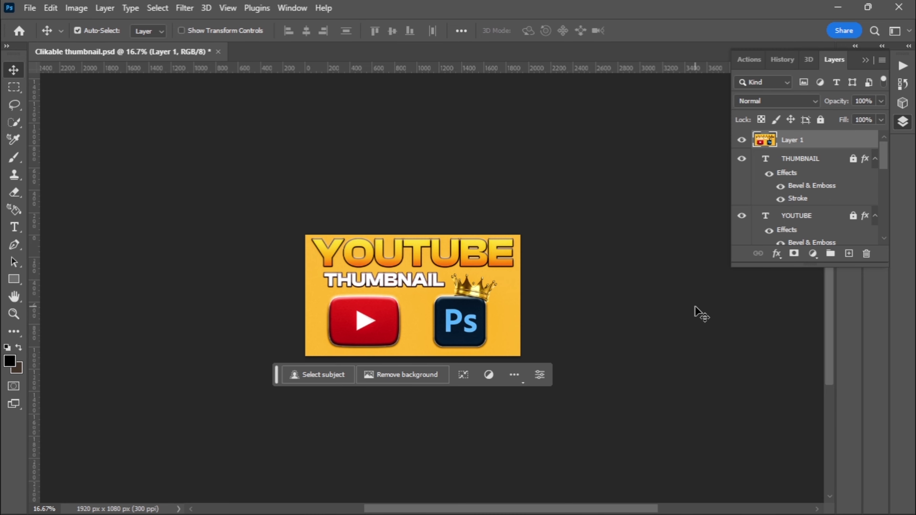
key("ctrl+minus")
key("ctrl+minus")
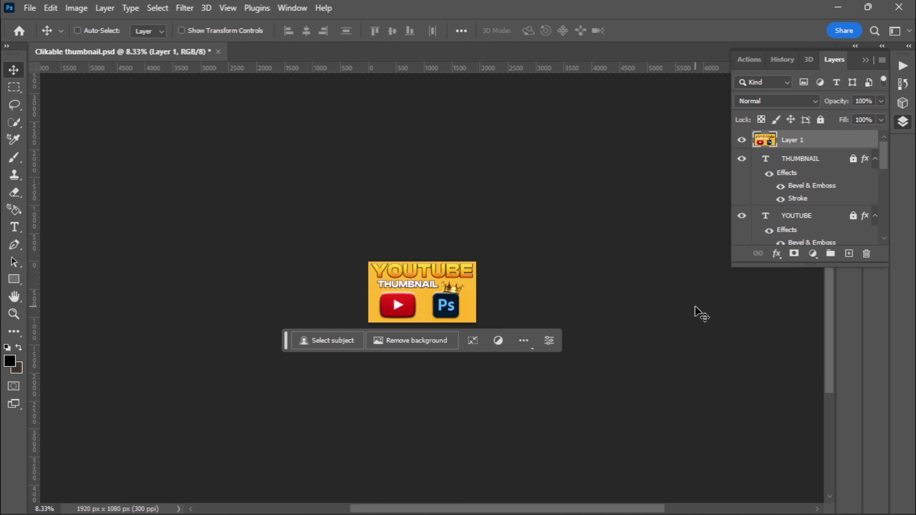
key("ctrl+minus")
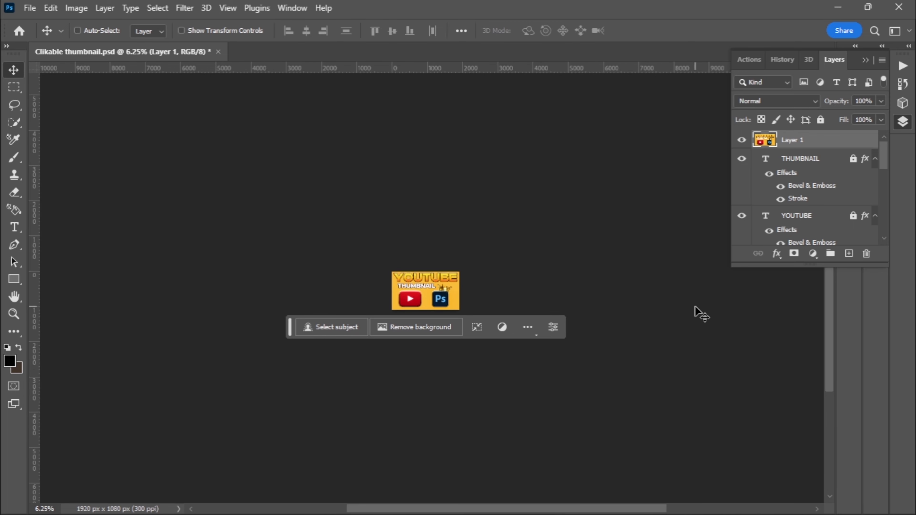
key("ctrl+minus")
key("ctrl+plus")
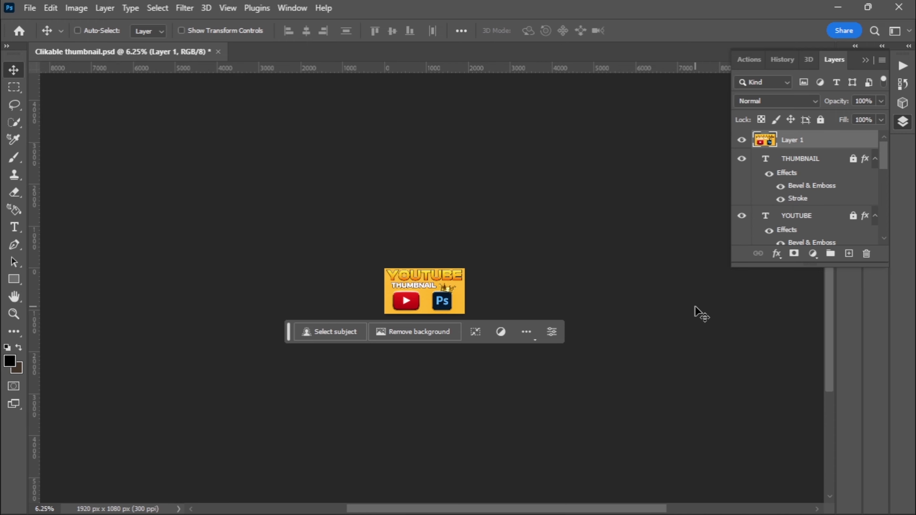
key("ctrl+plus")
key("ctrl+plus")
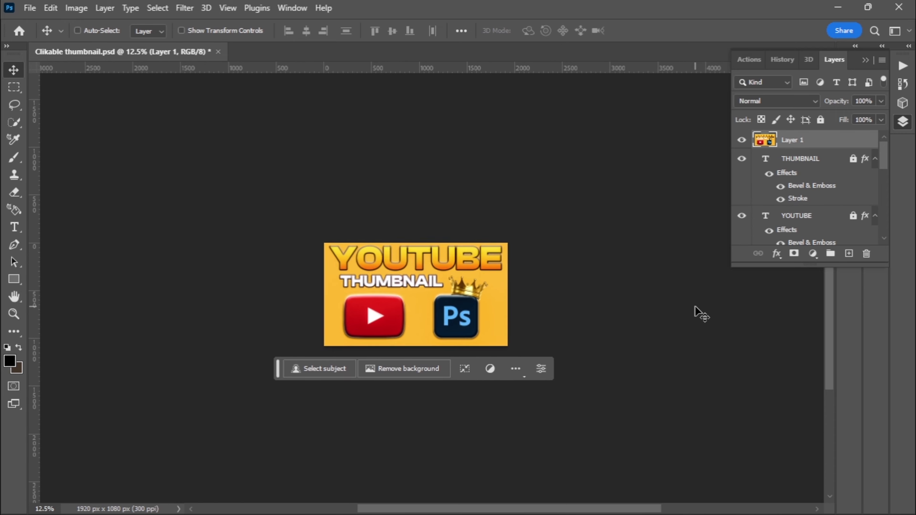
key("ctrl+plus")
key("ctrl+plus")
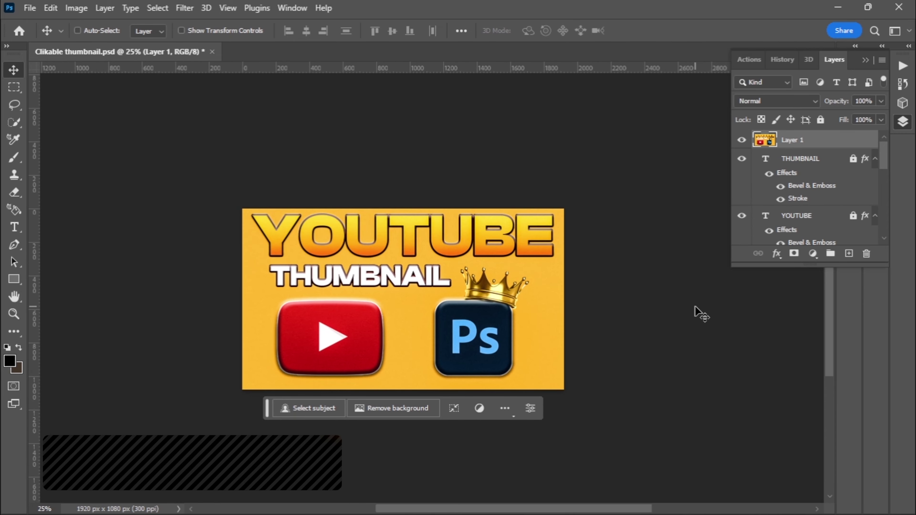
key("ctrl+plus")
key("ctrl+minus")
key("ctrl+minus")
key("ctrl+minus")
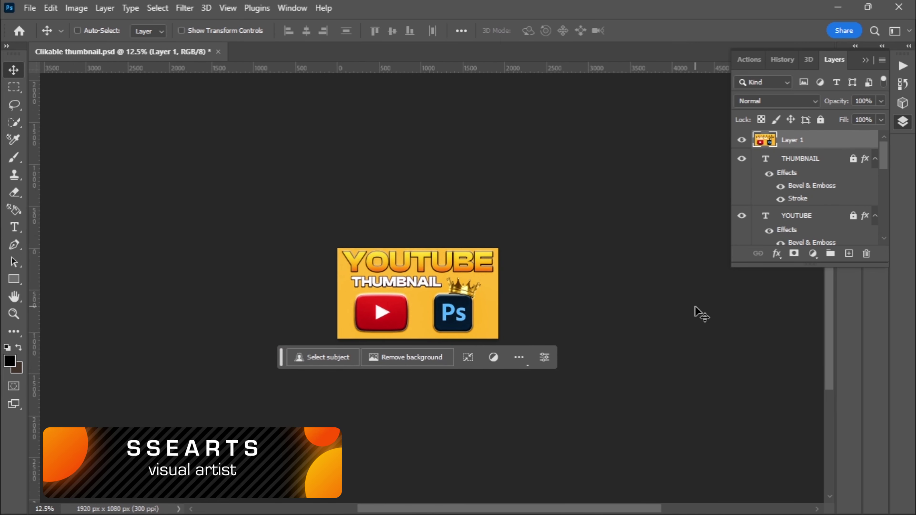
key("ctrl+plus")
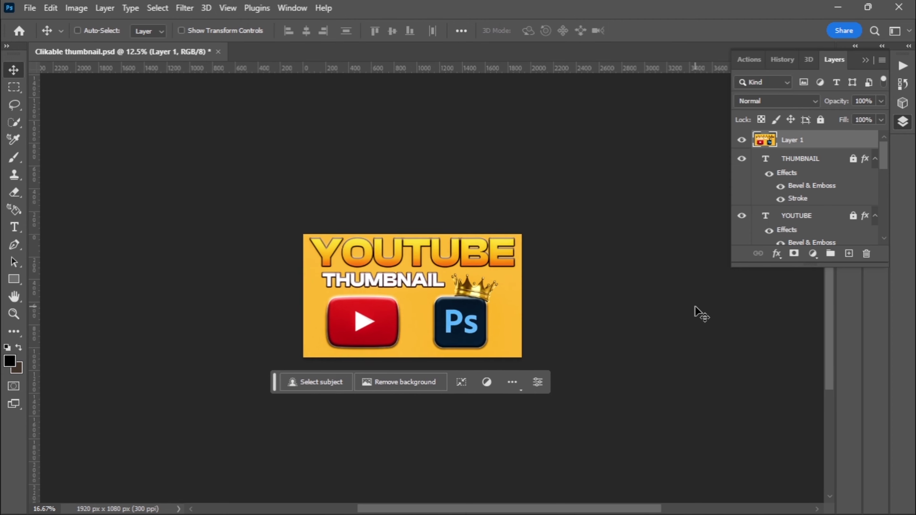
key("ctrl+plus")
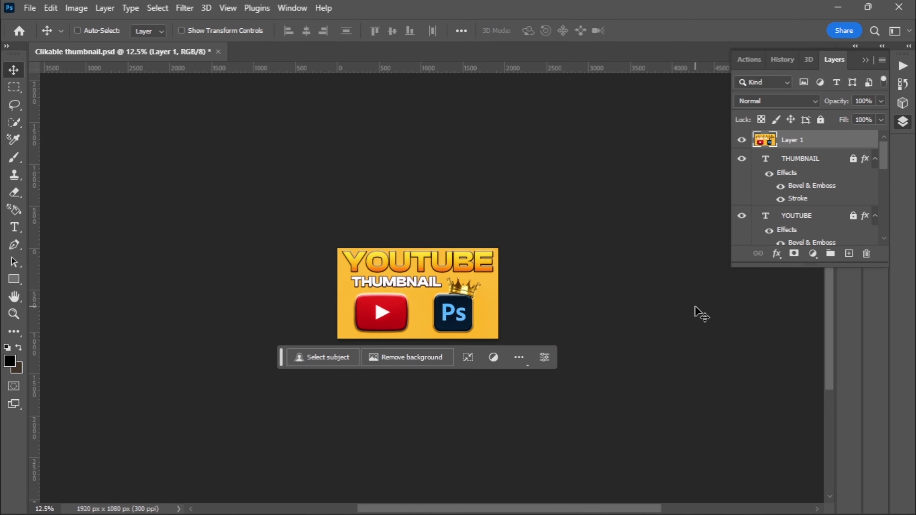
key("ctrl+minus")
key("ctrl+minus")
key("ctrl+minus")
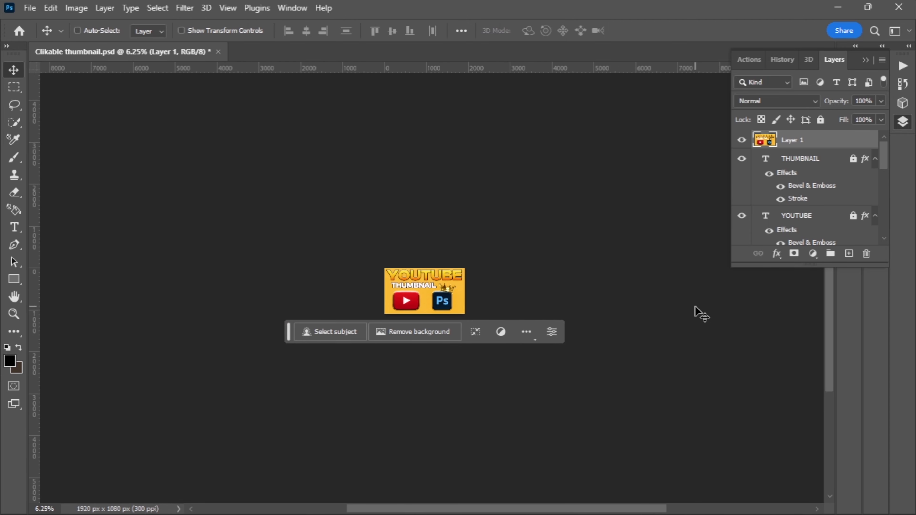
key("ctrl+plus")
key("ctrl+plus")
key("ctrl+plus")
key("ctrl+plus")
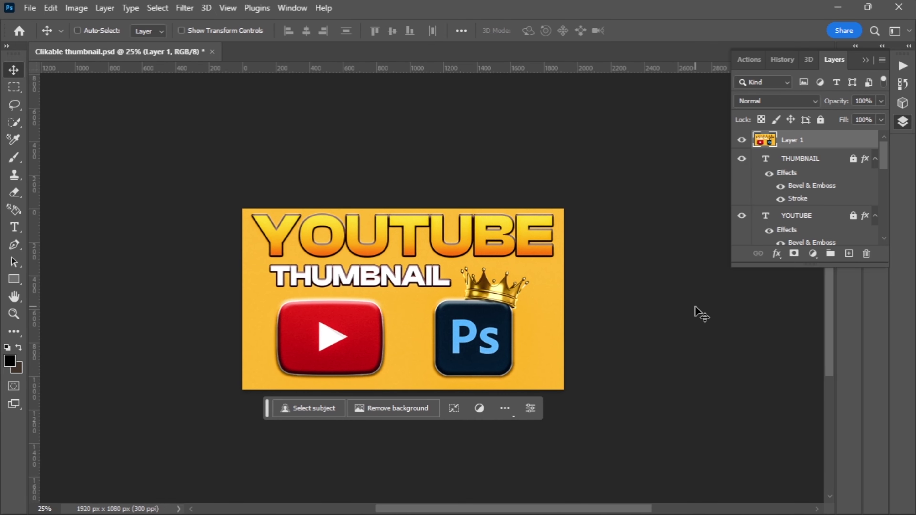